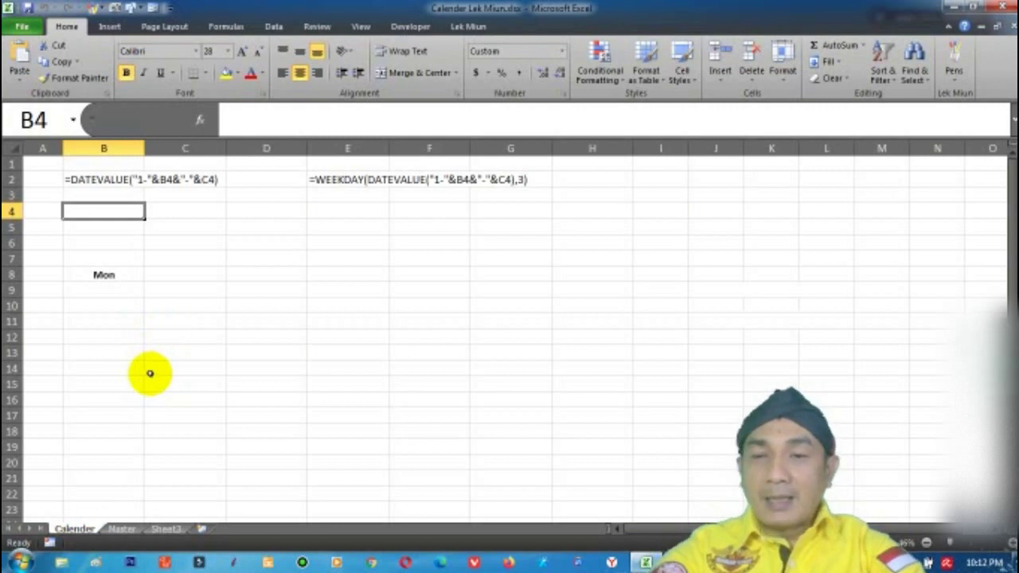
Step: On the Master sheet, enter 2020 below 2019 and extend the Tahun series down to 2030
click(123, 530)
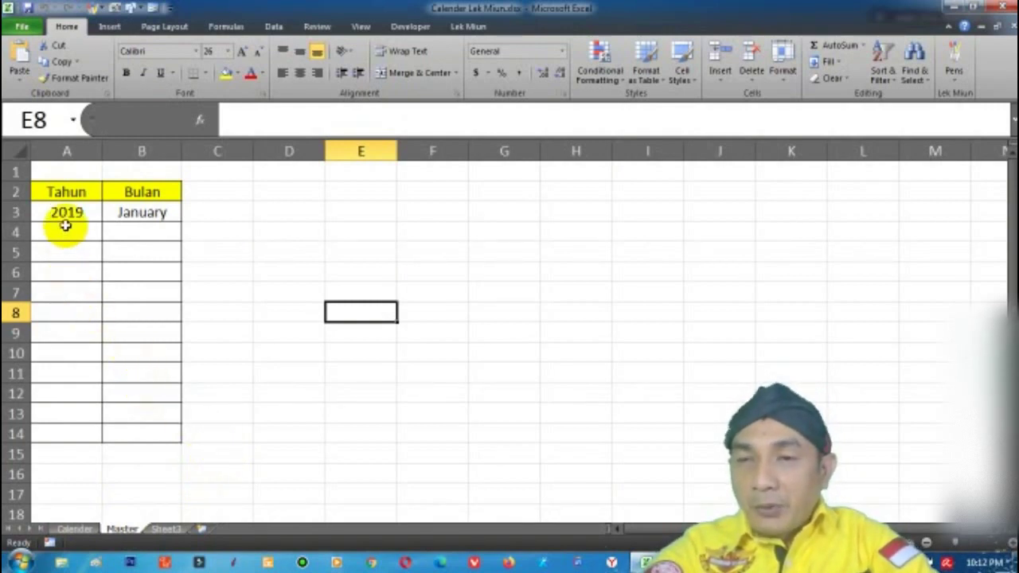
click(76, 192)
click(139, 192)
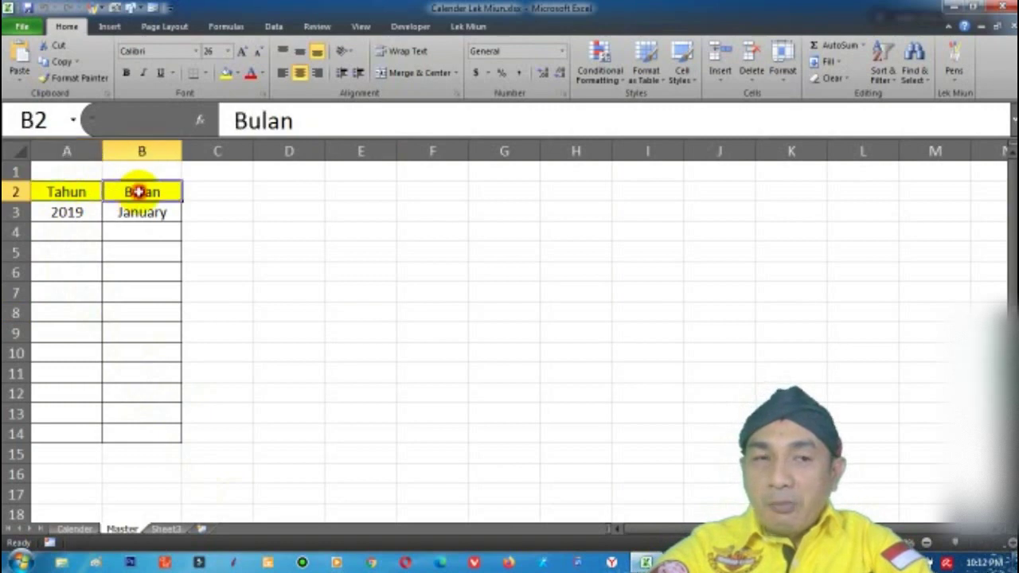
click(88, 213)
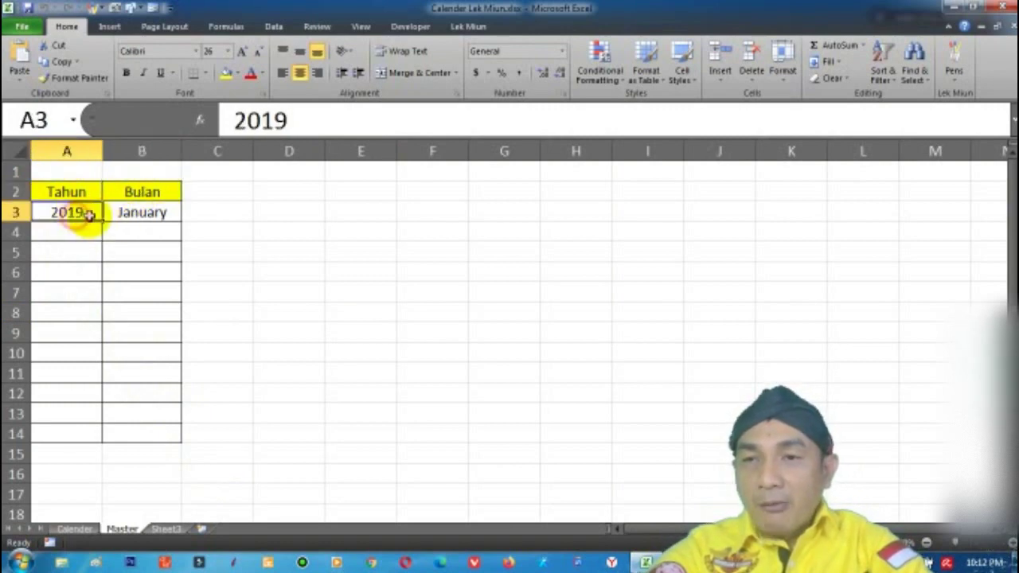
click(80, 231)
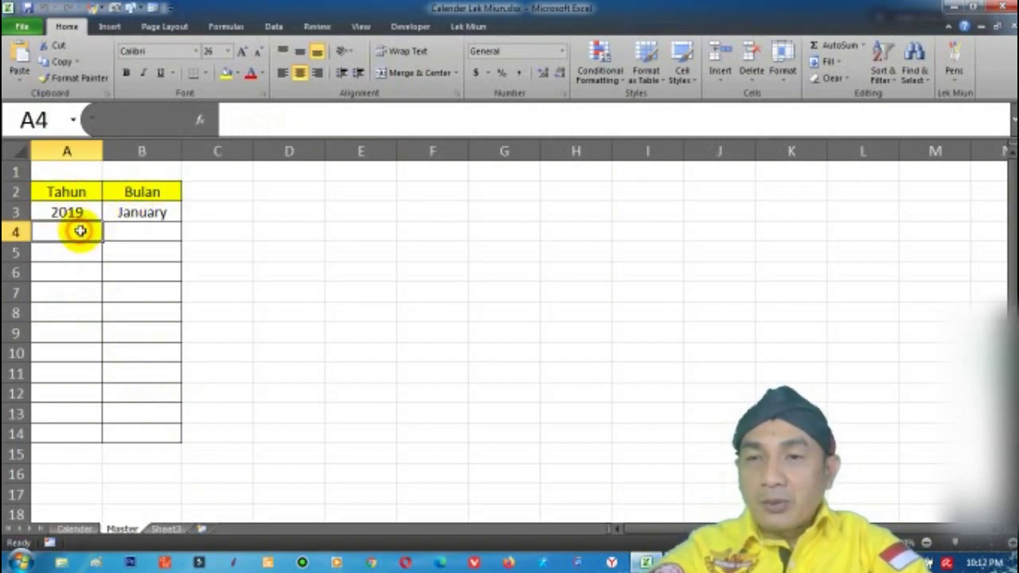
text(2020)
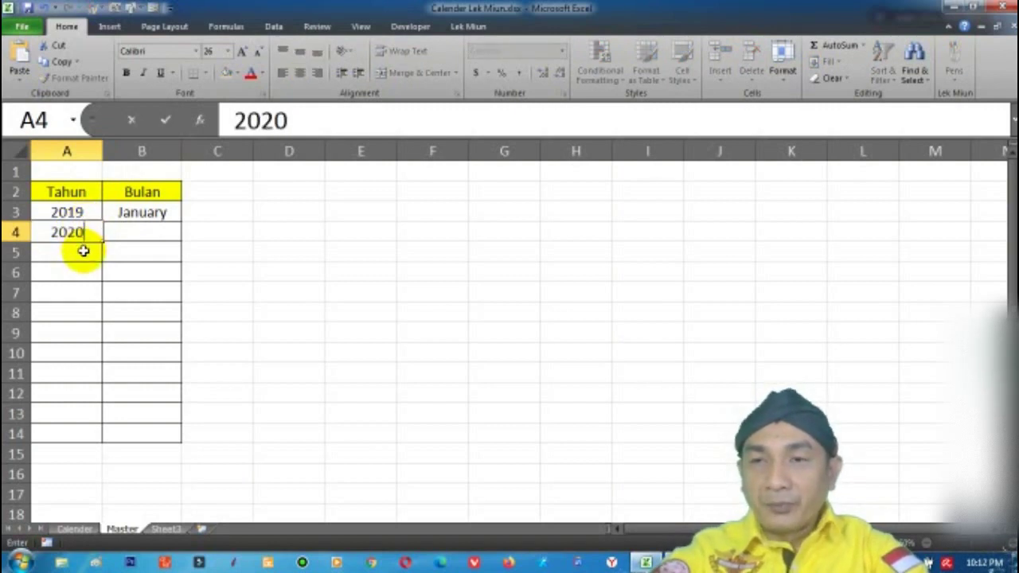
click(84, 251)
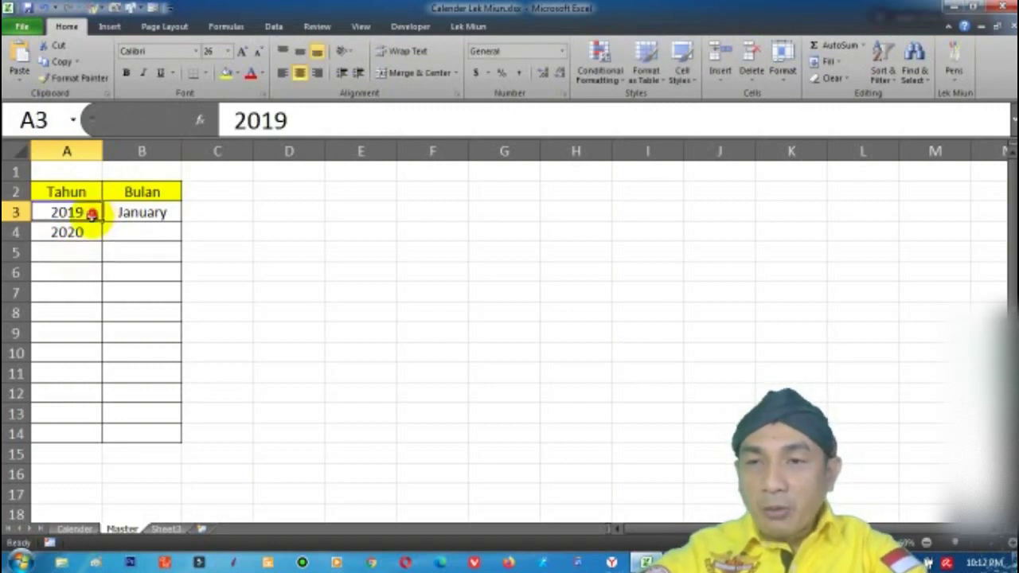
drag(93, 213, 119, 430)
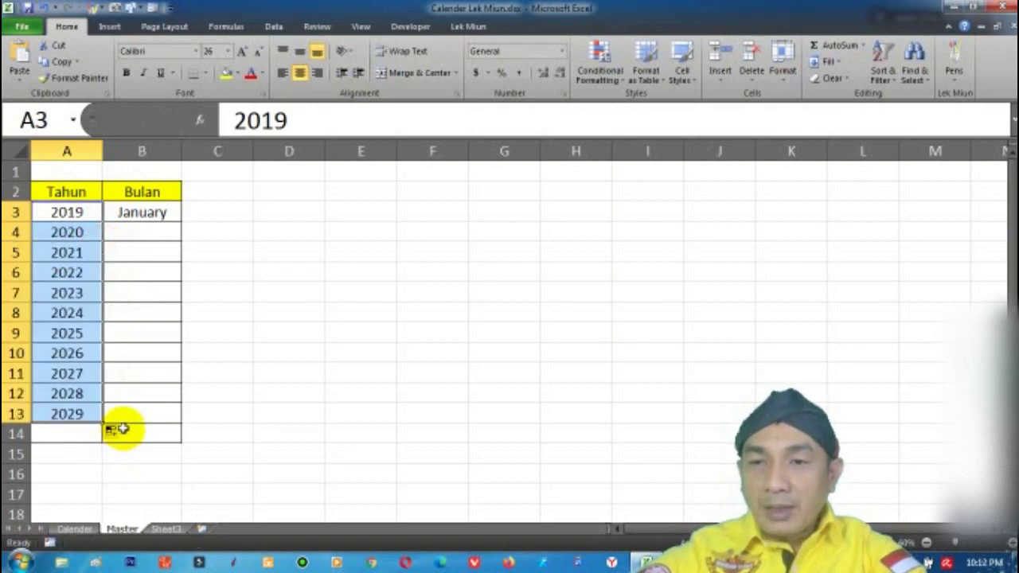
drag(104, 423, 90, 447)
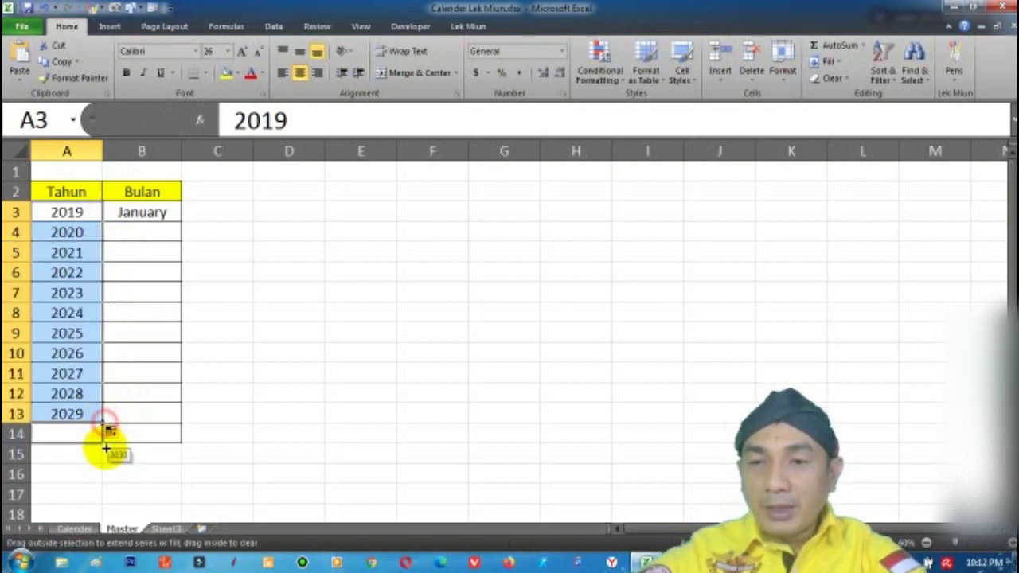
Step: Fill the Bulan column from January down to December, then go back to the Calender sheet
click(163, 215)
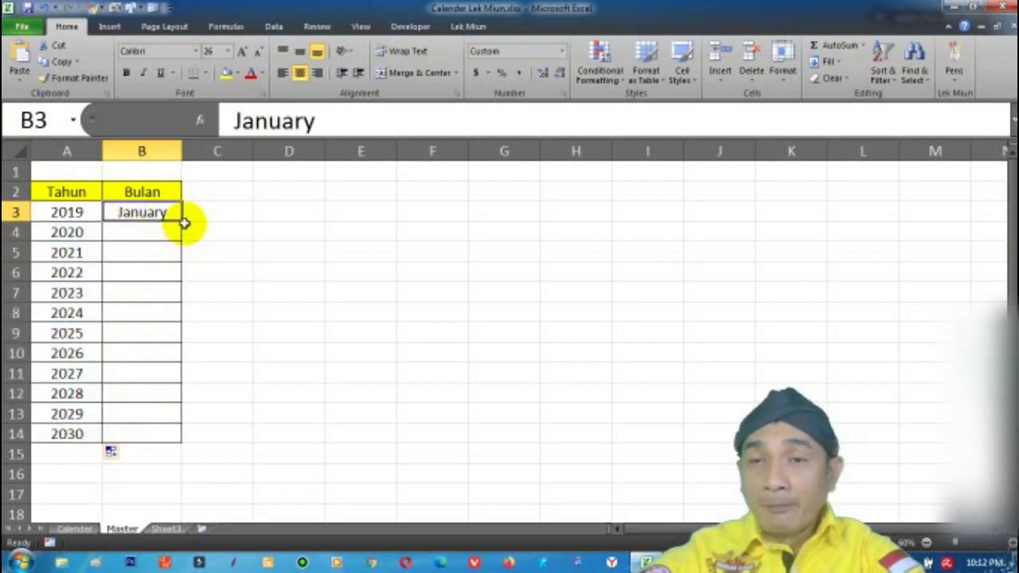
drag(183, 223, 183, 440)
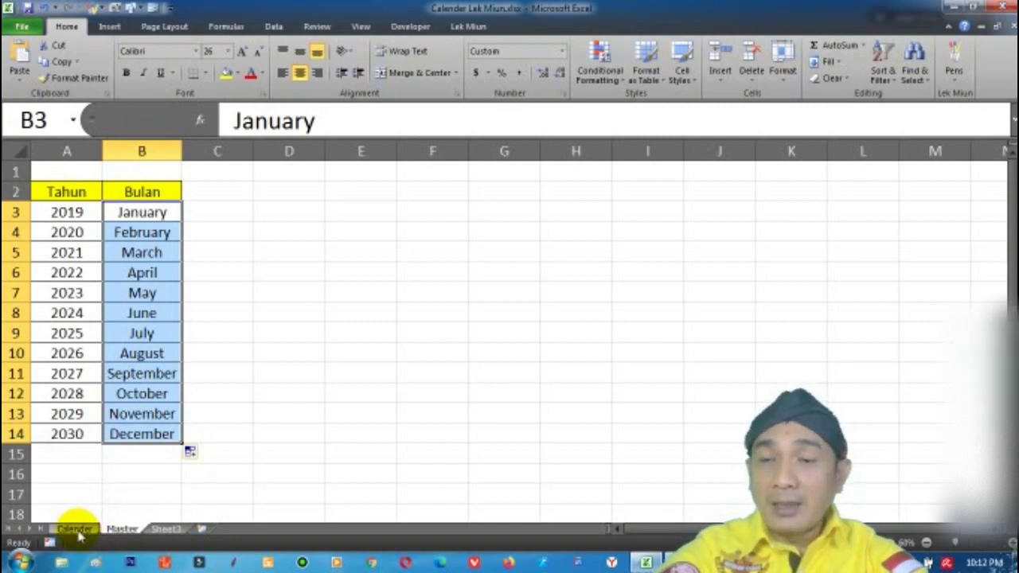
click(75, 529)
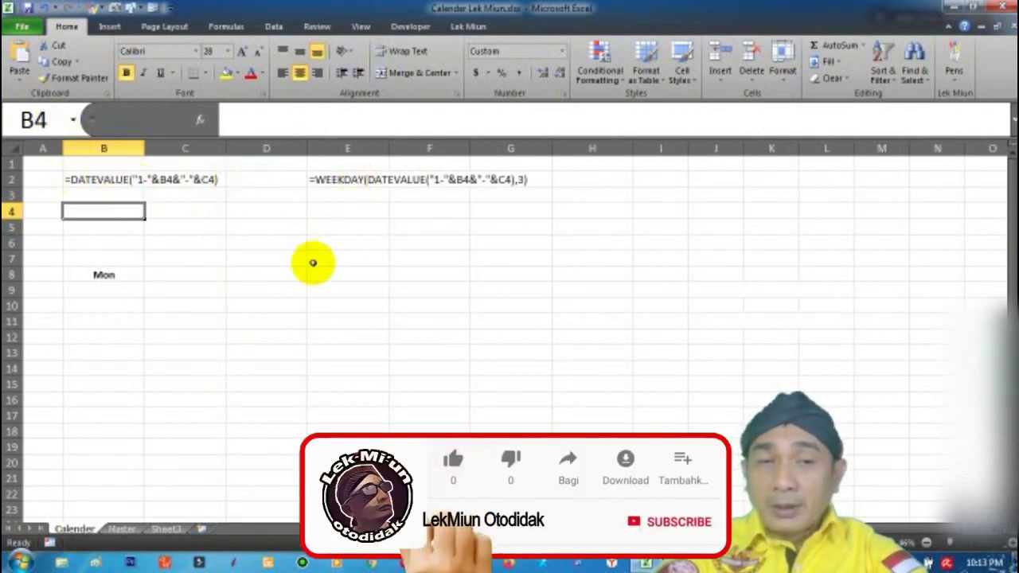
click(124, 530)
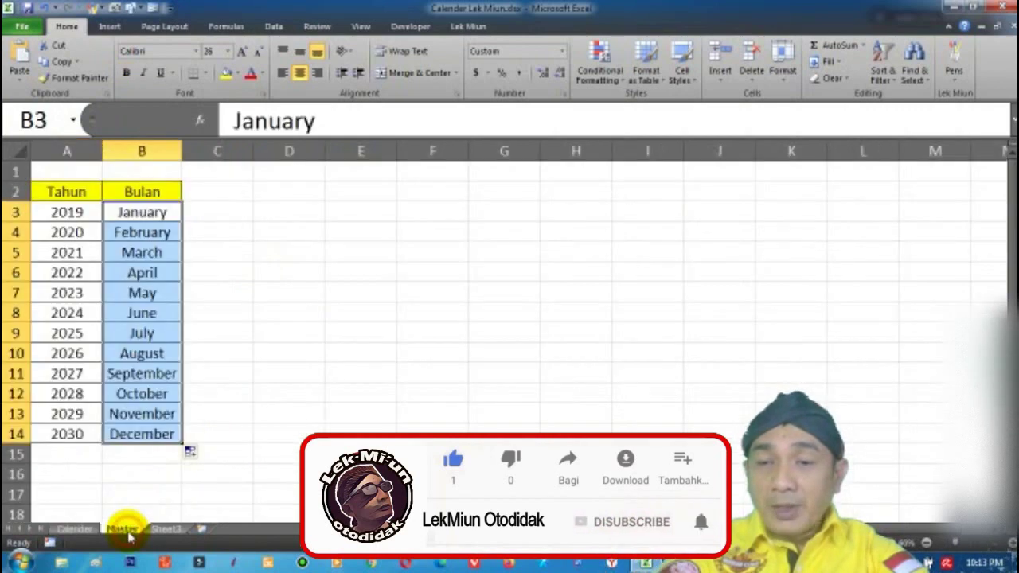
click(86, 476)
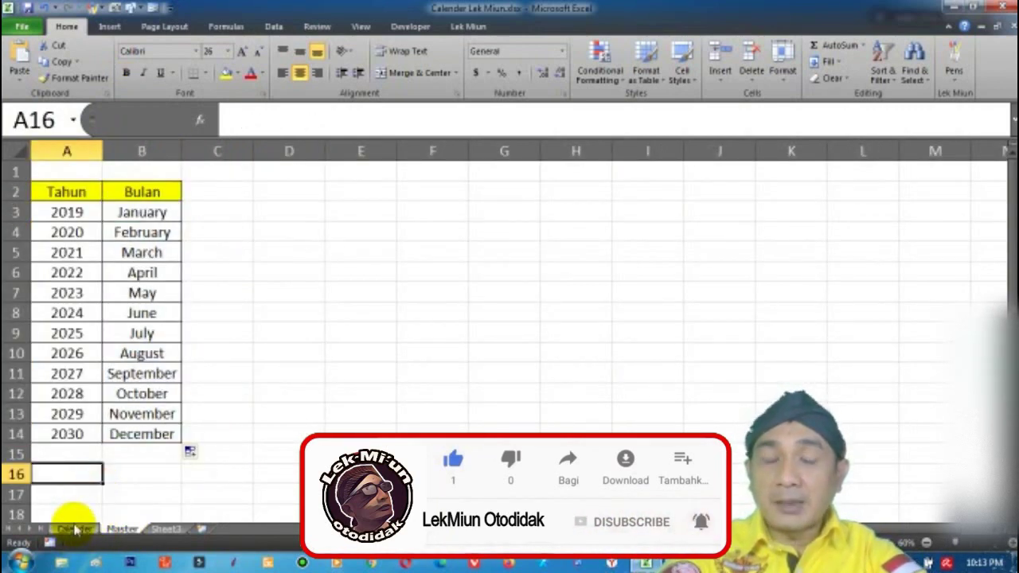
click(74, 529)
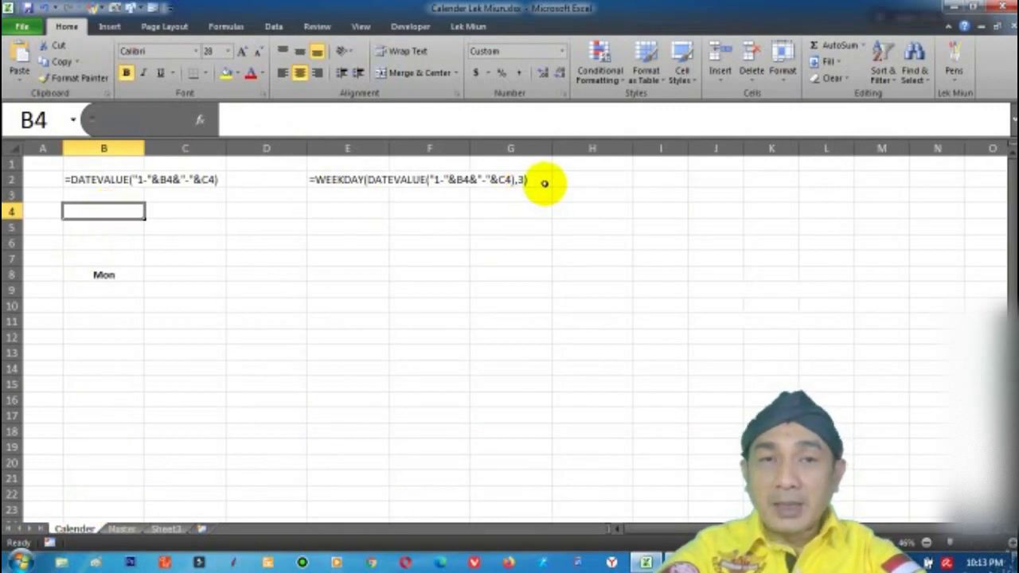
Step: Add a List data validation to B4 with source Master!$B$3:$B$14
click(283, 29)
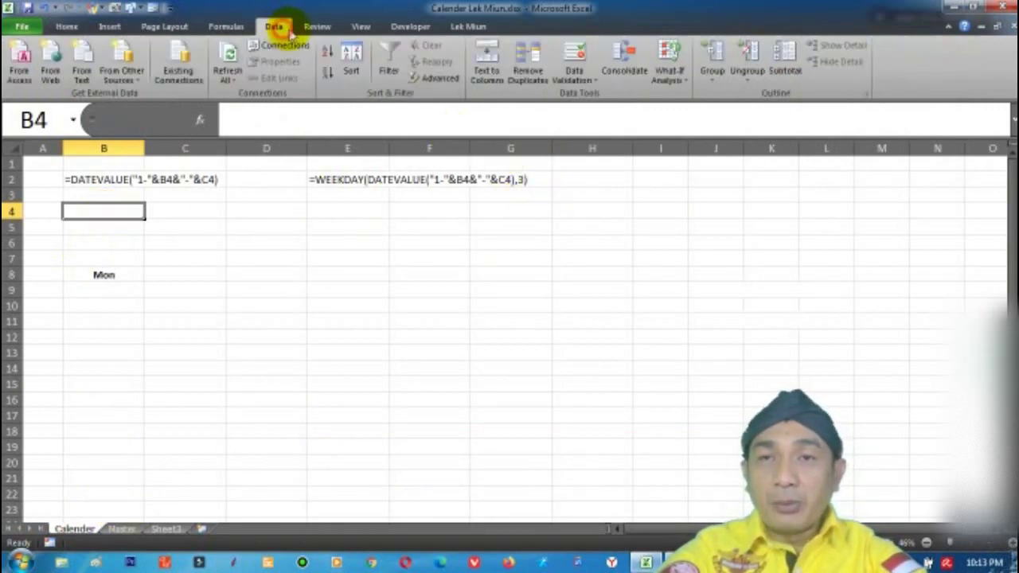
click(574, 73)
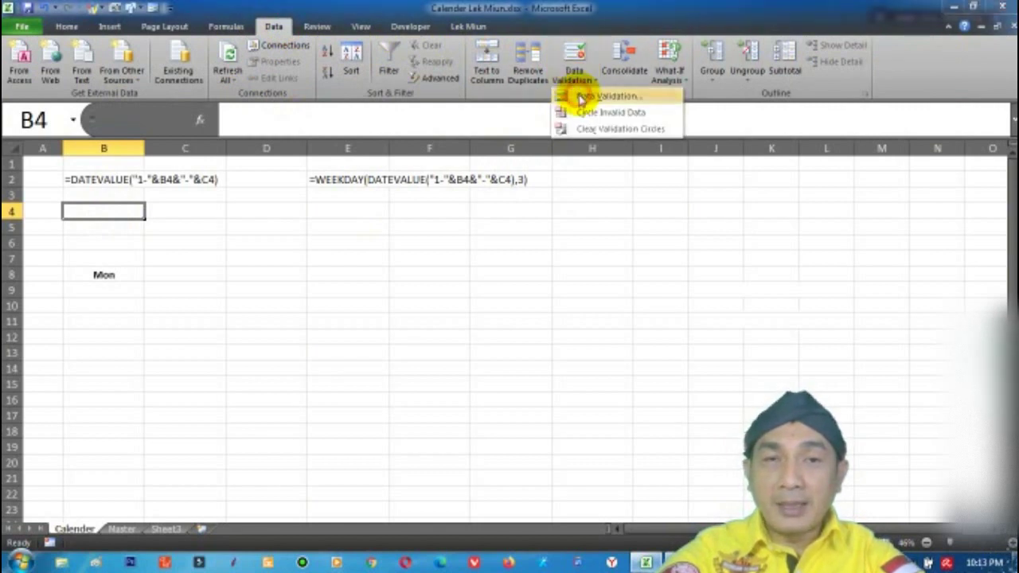
click(581, 96)
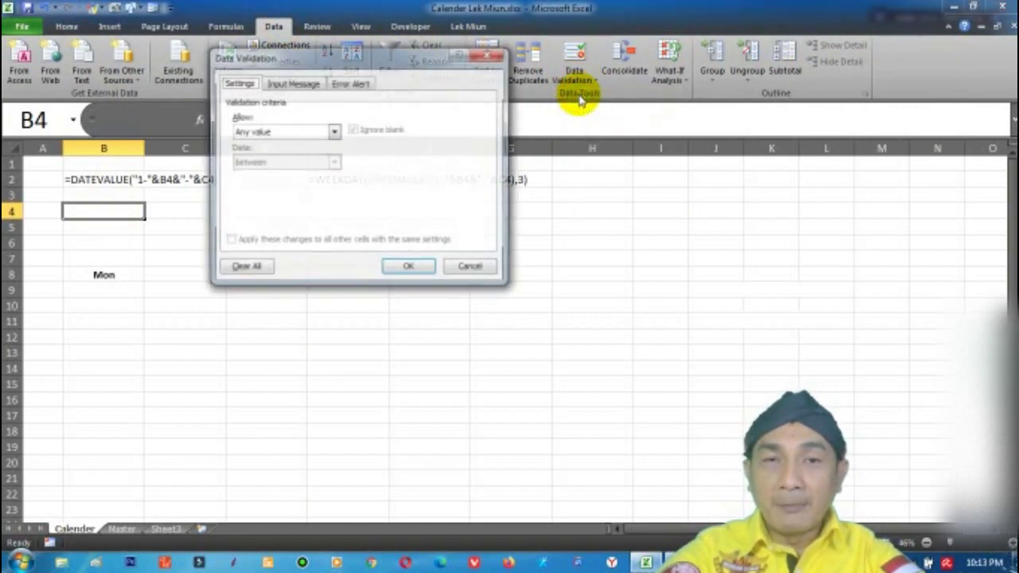
click(333, 132)
click(263, 174)
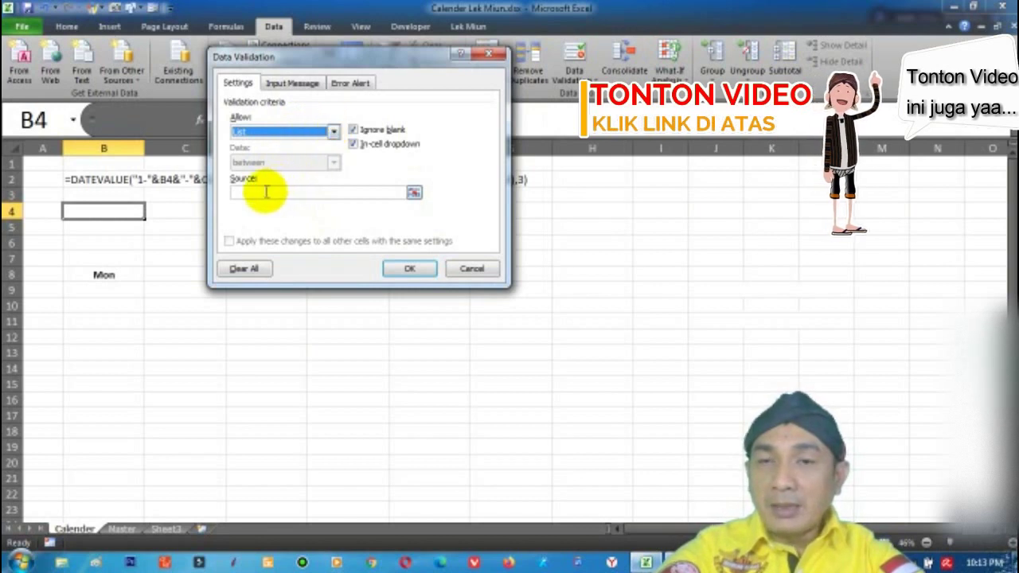
click(259, 193)
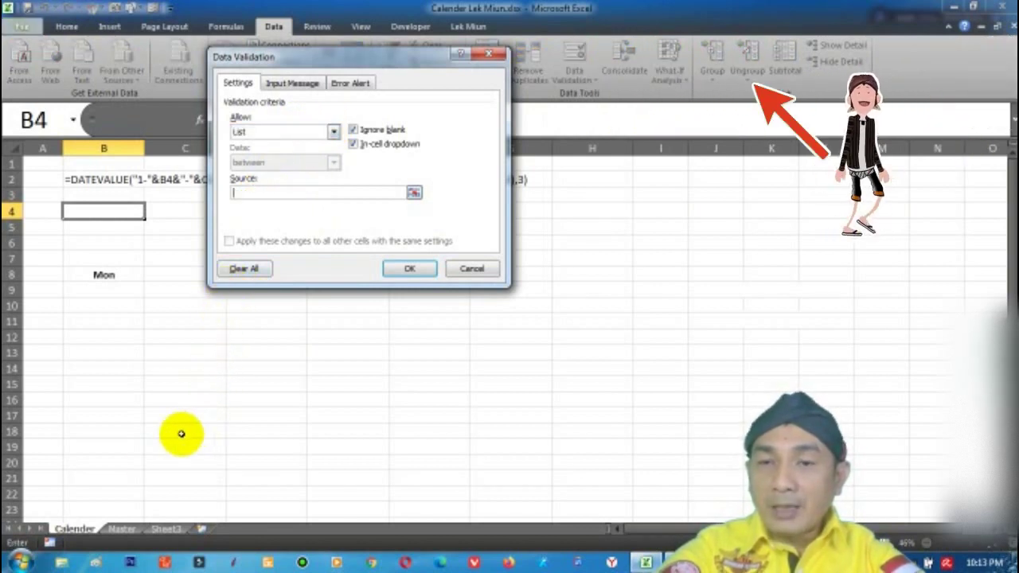
click(123, 530)
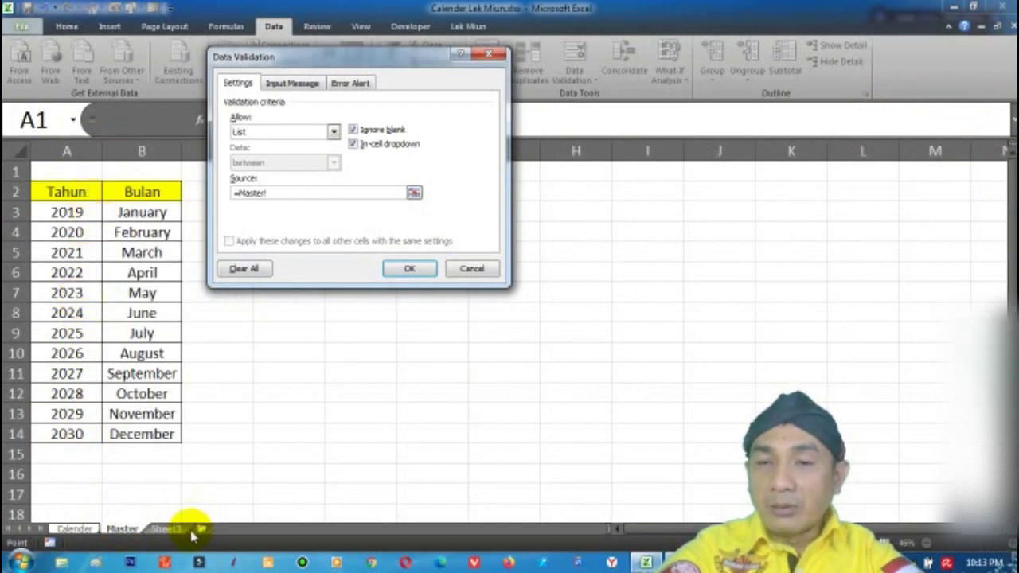
click(68, 529)
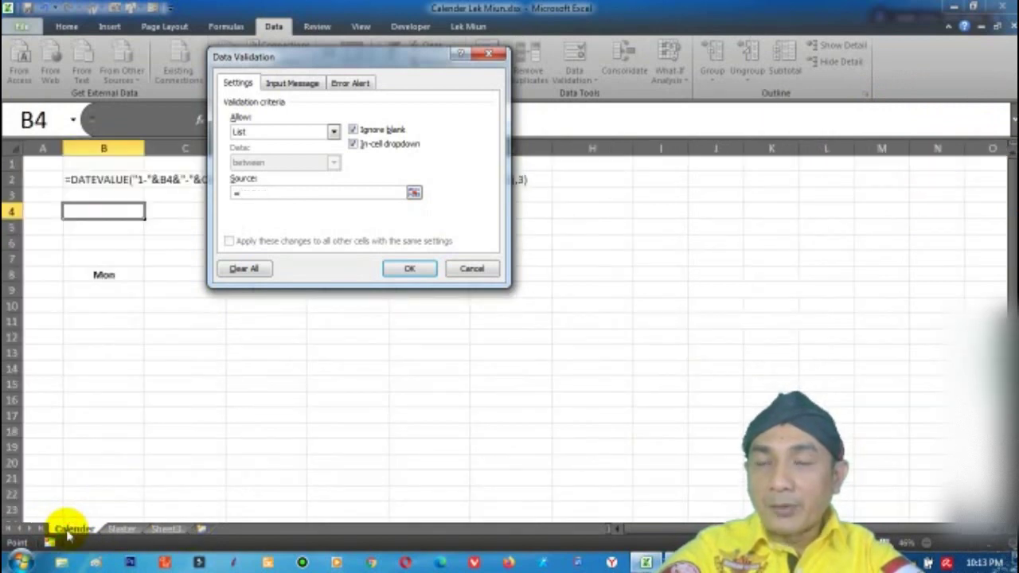
click(122, 530)
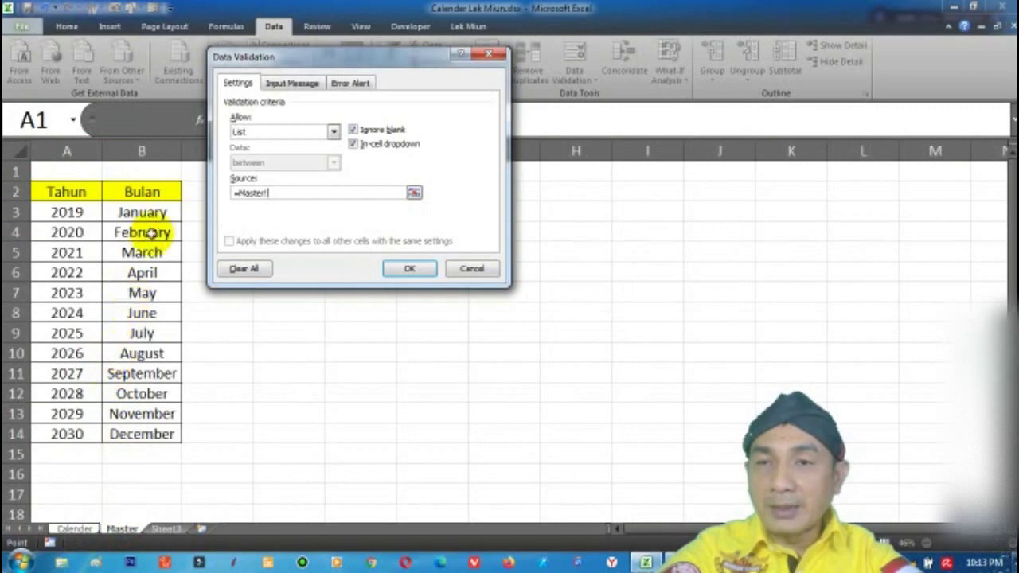
drag(149, 213, 141, 436)
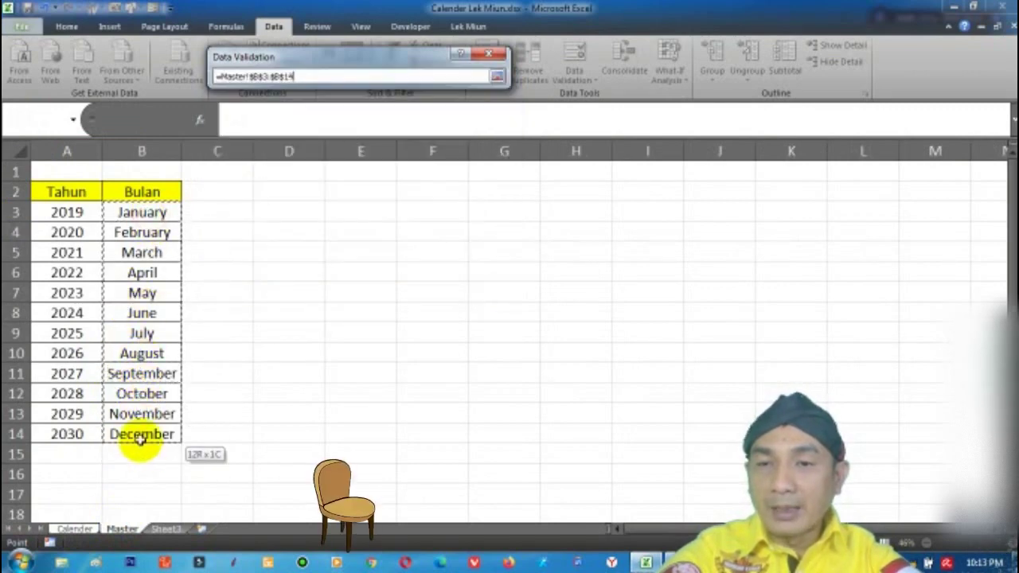
click(410, 269)
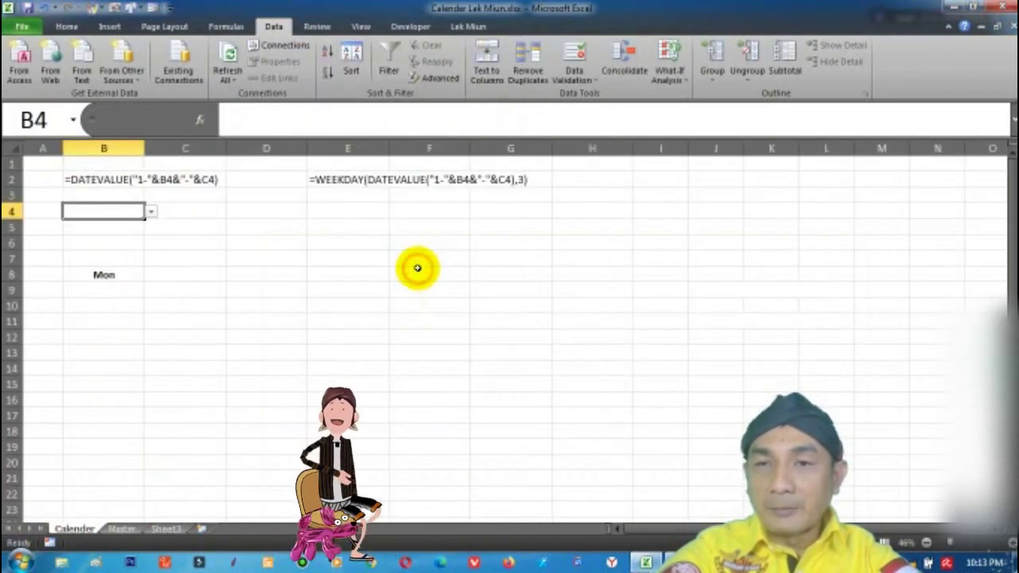
Step: Test B4's month dropdown, zooming the sheet to about 96%, then select C4
click(150, 211)
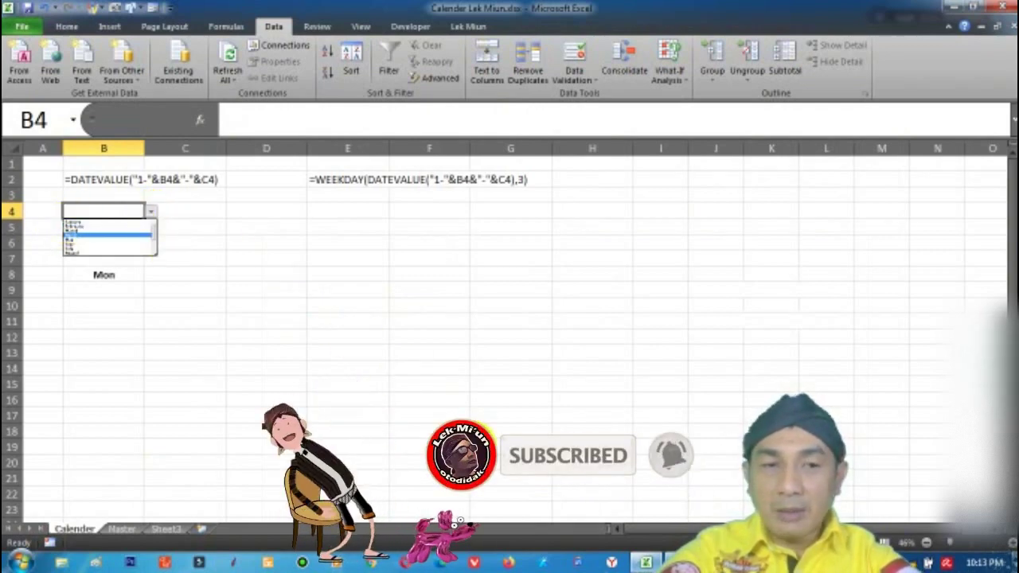
key(Escape)
click(970, 546)
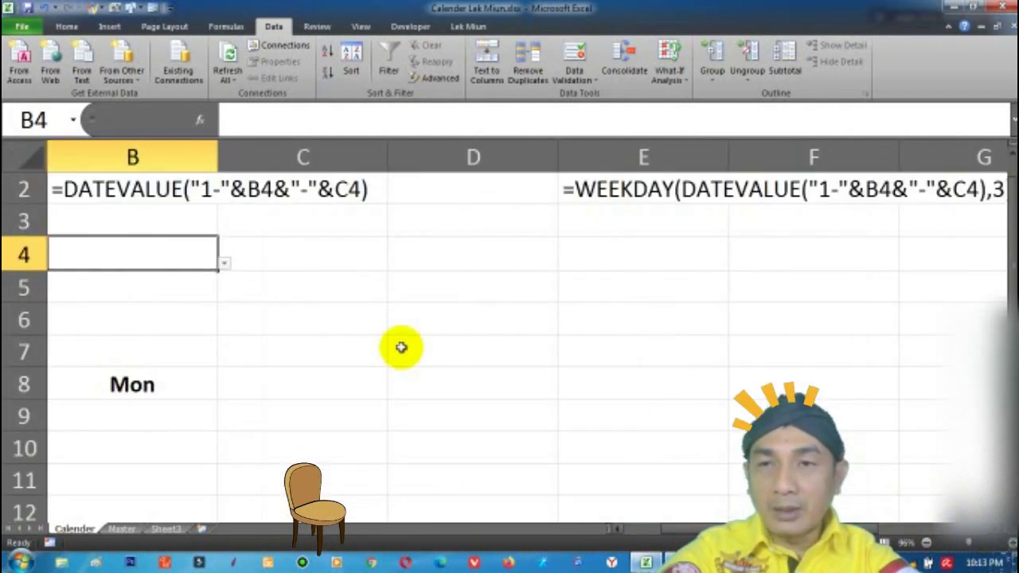
click(224, 263)
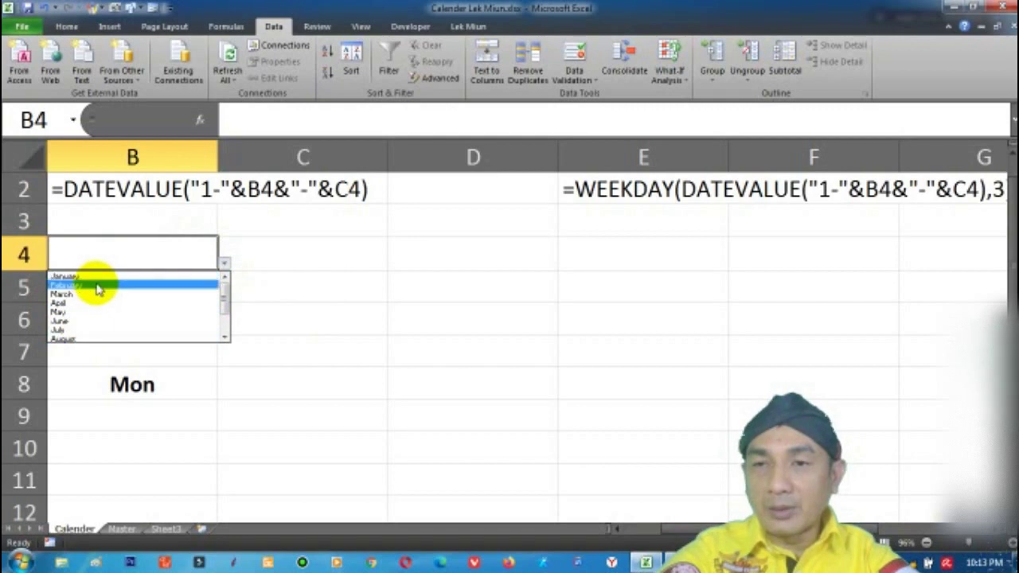
click(301, 255)
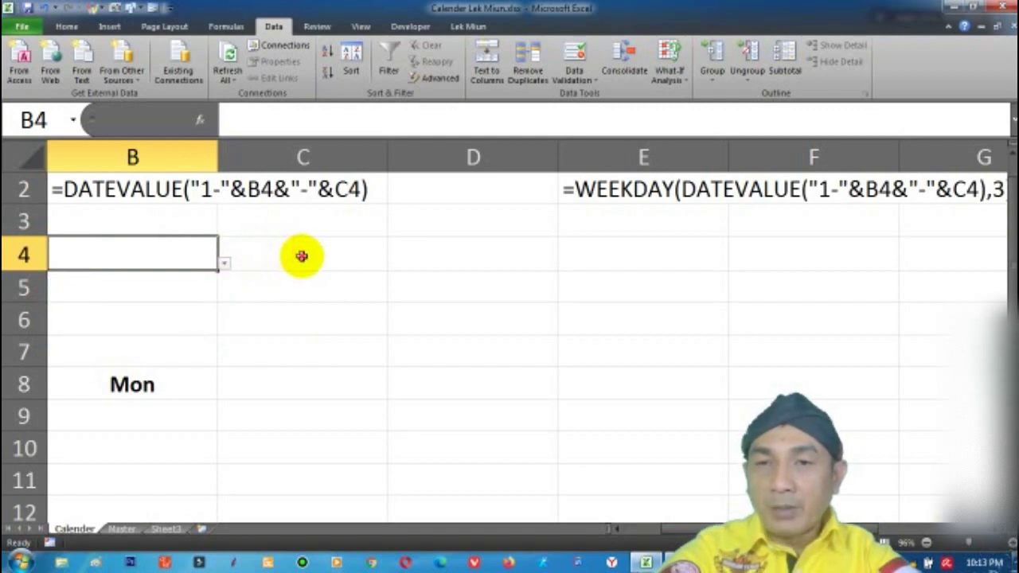
click(303, 256)
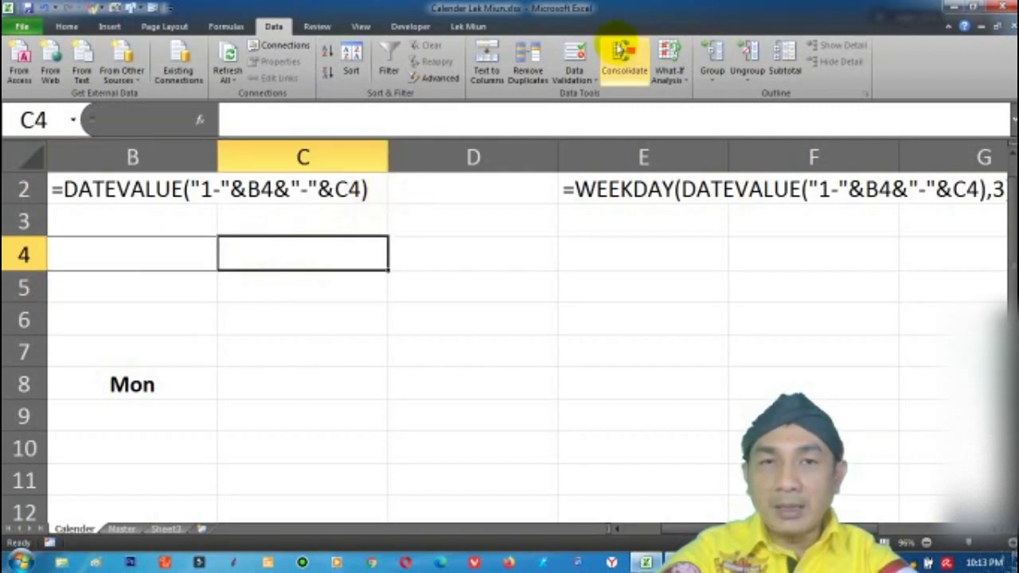
Step: Add a List data validation to C4 with source Master!$A$3:$A$14
click(575, 76)
click(593, 100)
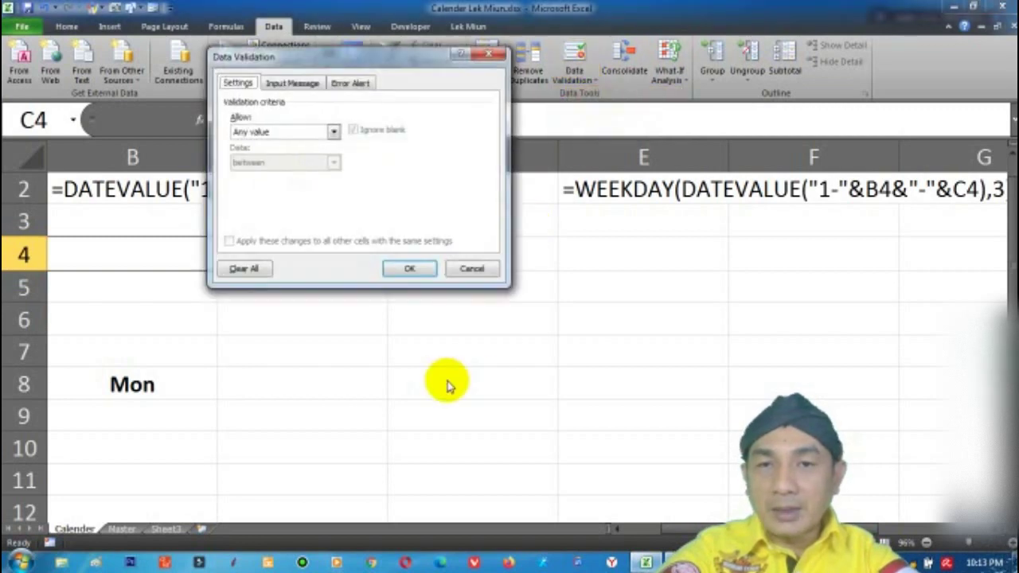
click(333, 132)
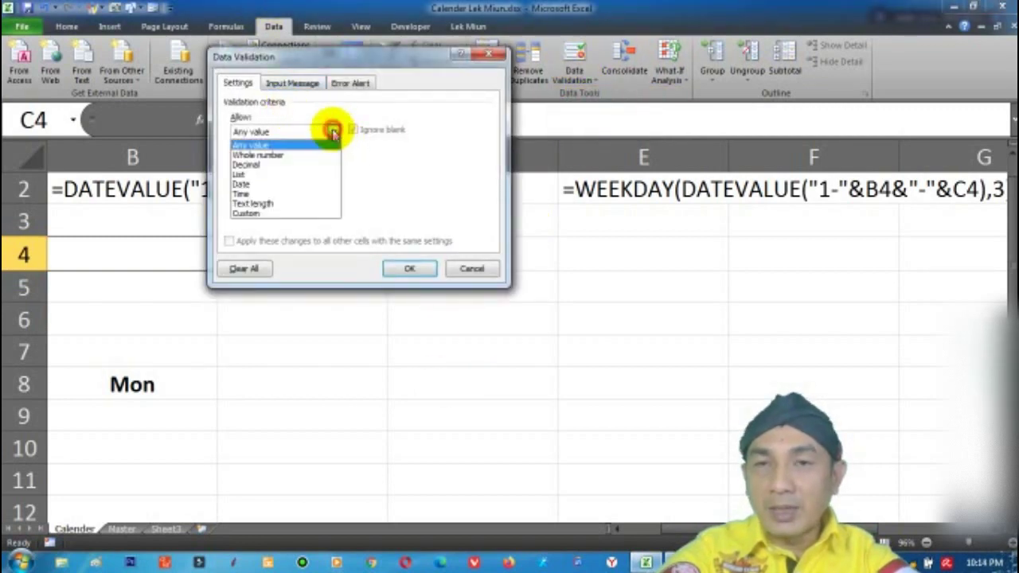
click(242, 174)
click(339, 192)
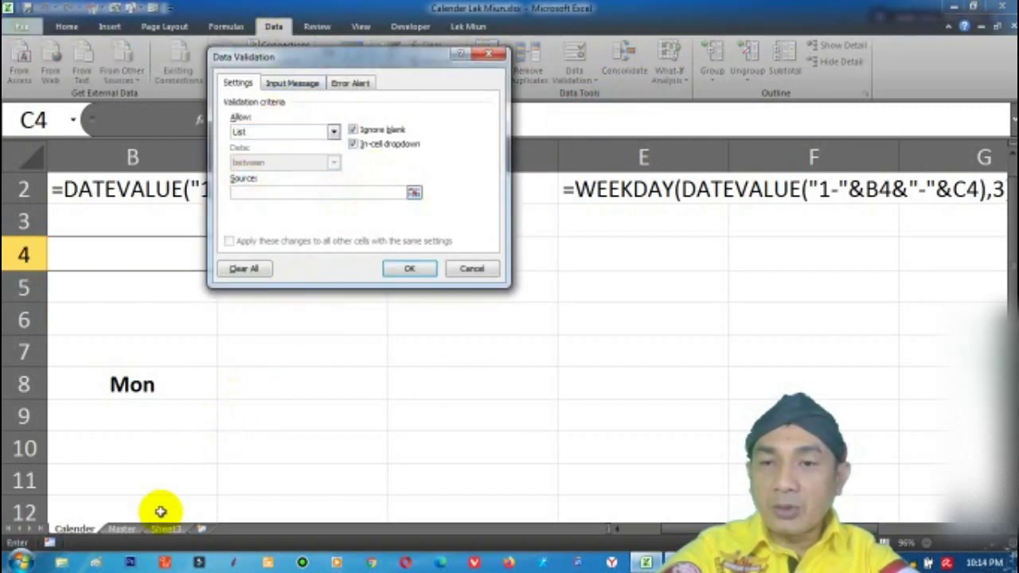
click(122, 529)
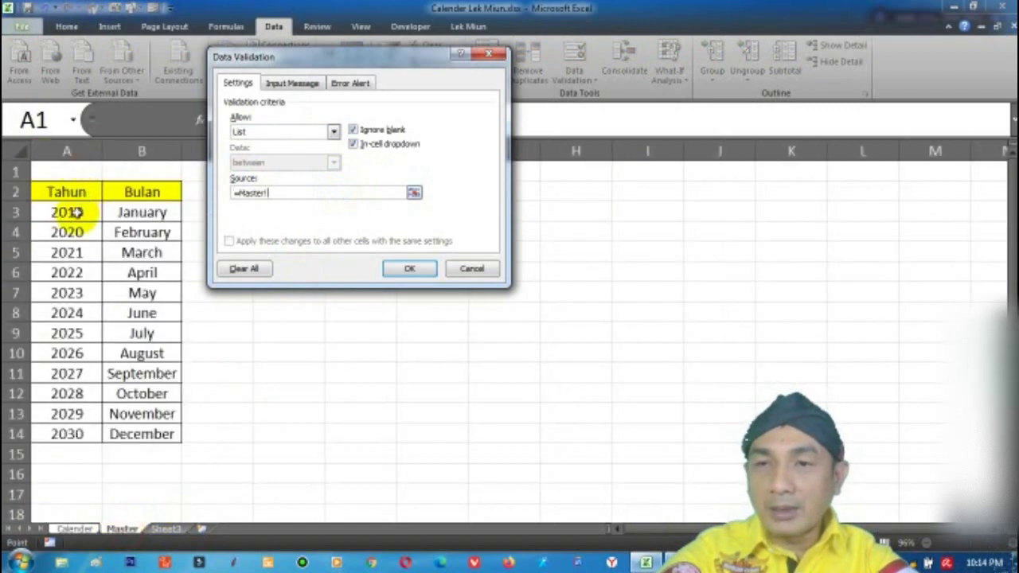
drag(75, 211, 73, 434)
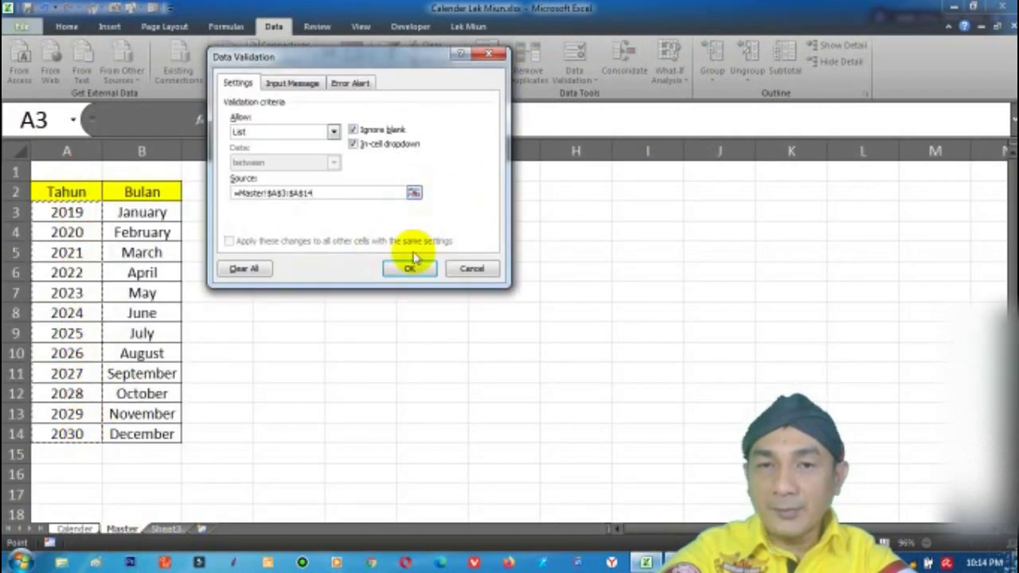
click(406, 271)
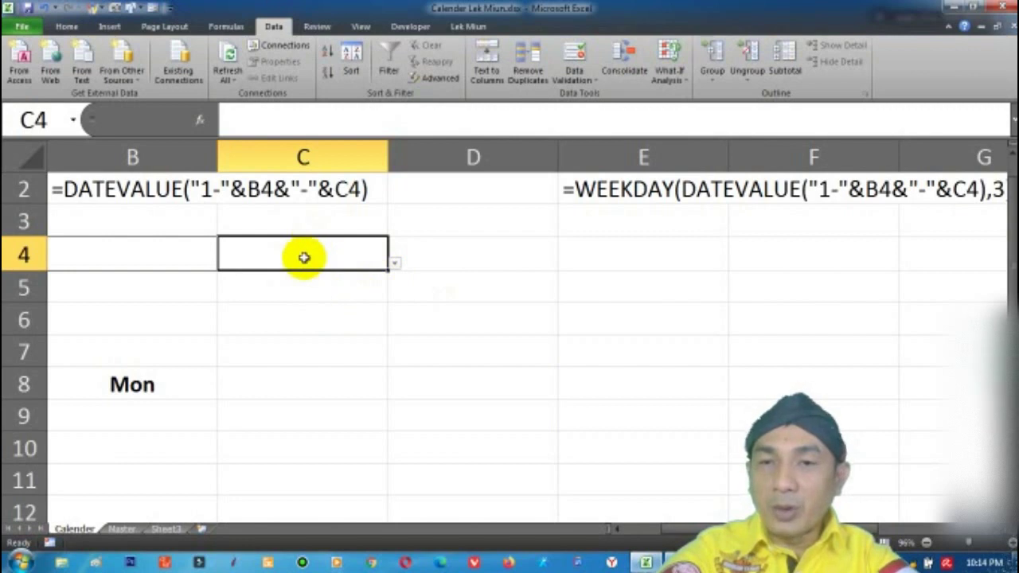
Step: Test the C4 year and B4 month dropdowns, then select B4:C4
click(394, 263)
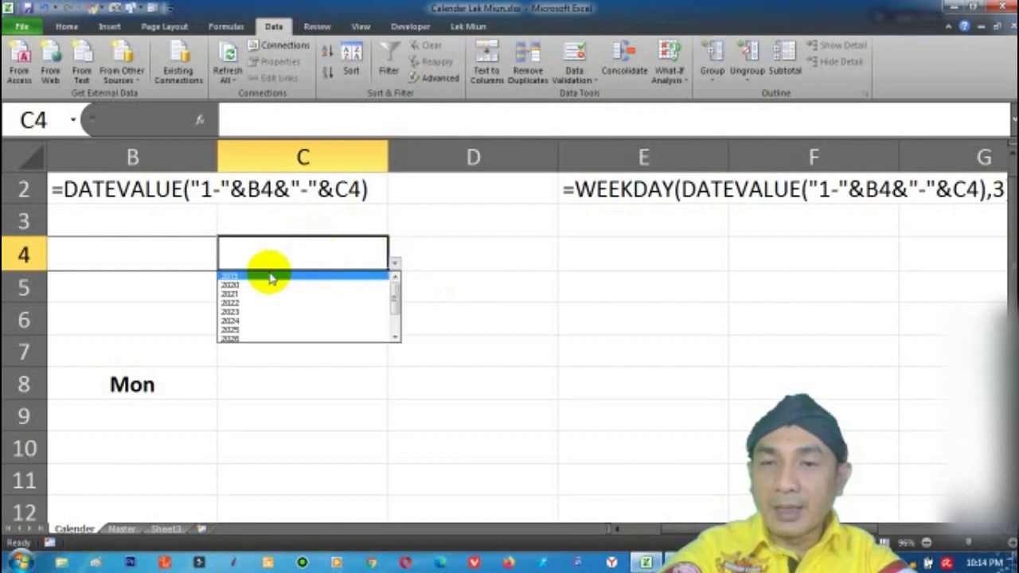
click(128, 253)
click(160, 250)
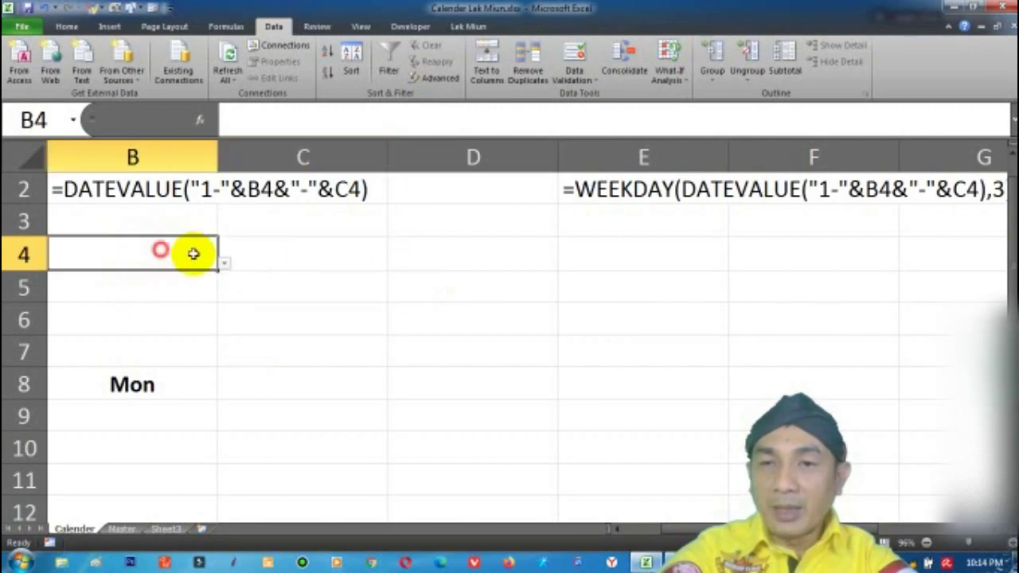
click(226, 264)
click(222, 263)
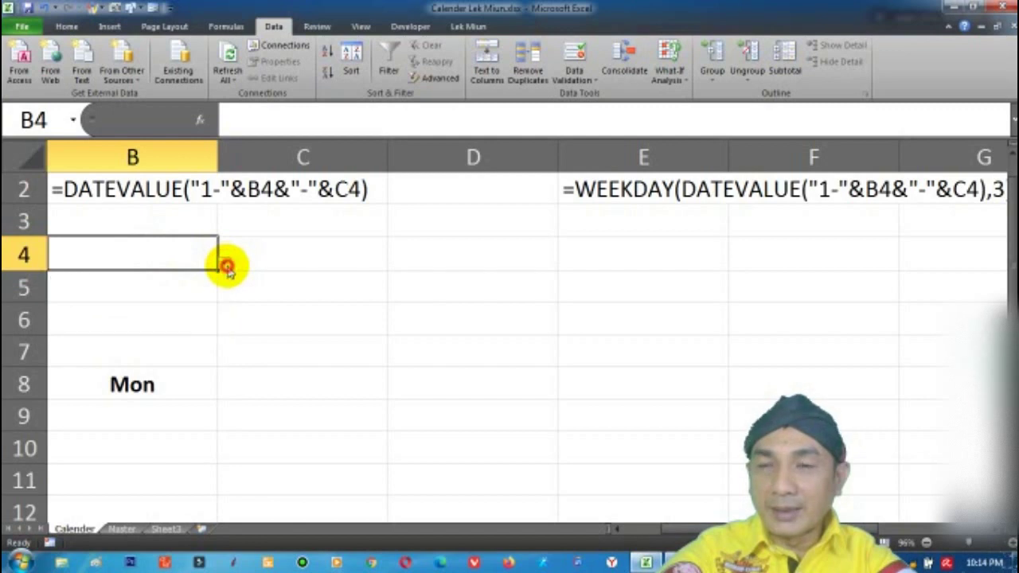
double_click(156, 254)
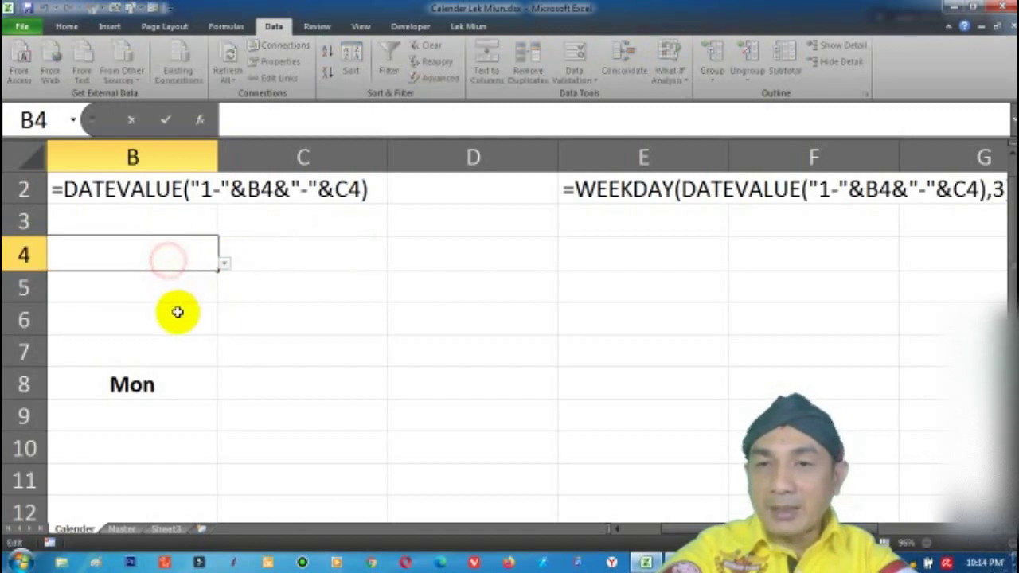
drag(170, 251, 302, 252)
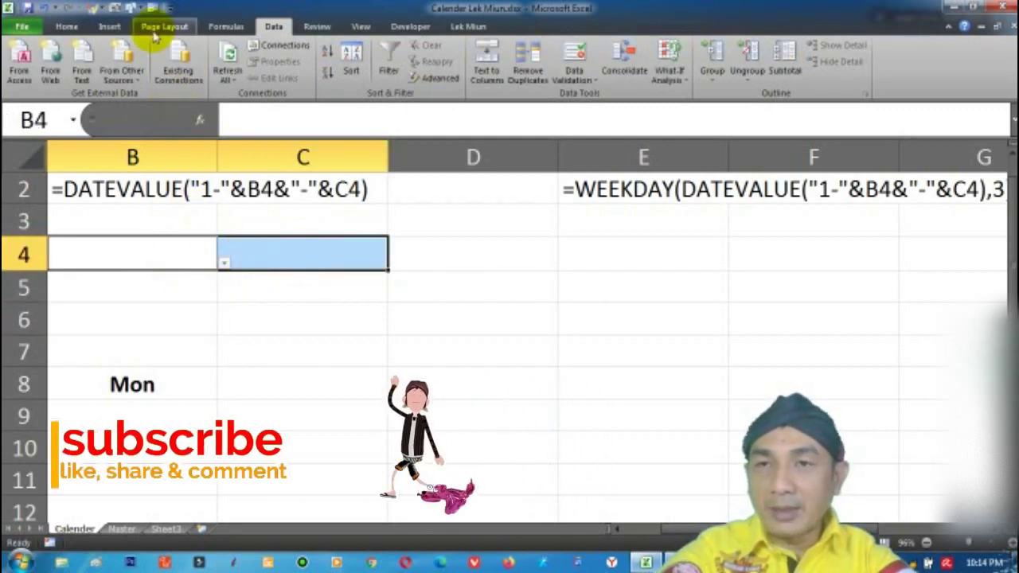
click(67, 26)
Step: Fill B4:C4 yellow and apply All Borders to both cells
click(223, 76)
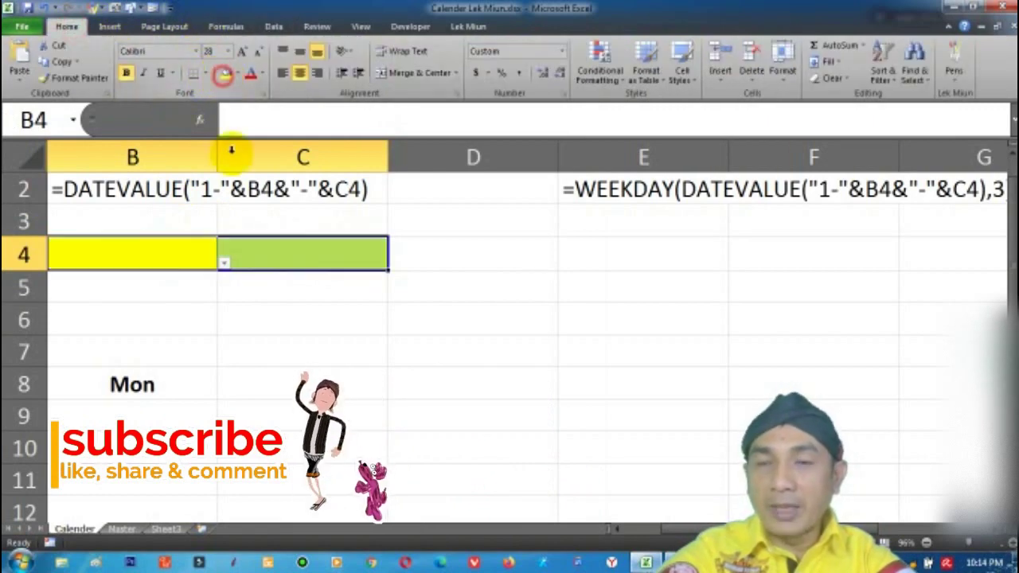
click(209, 74)
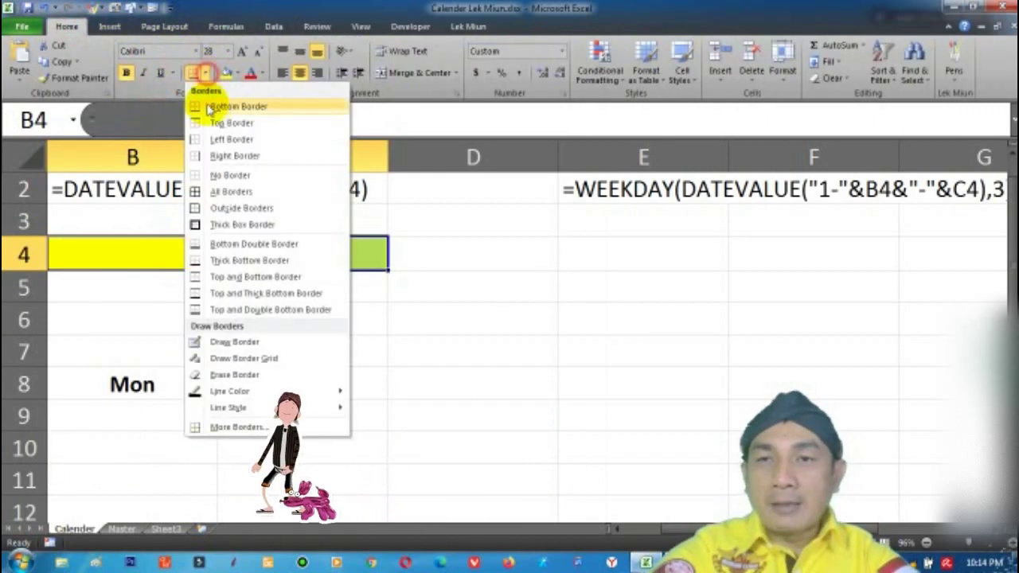
click(216, 189)
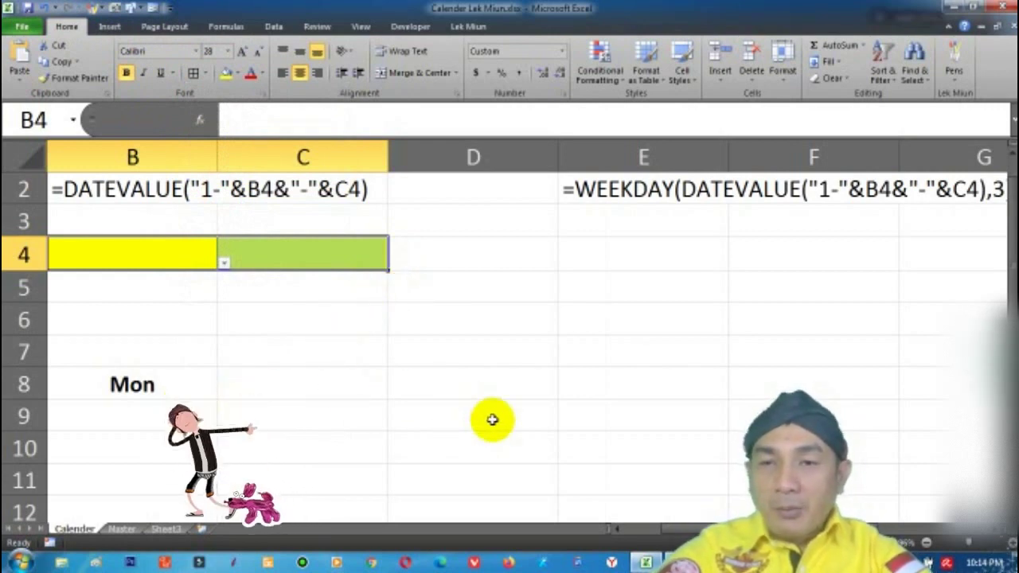
click(928, 543)
click(928, 543)
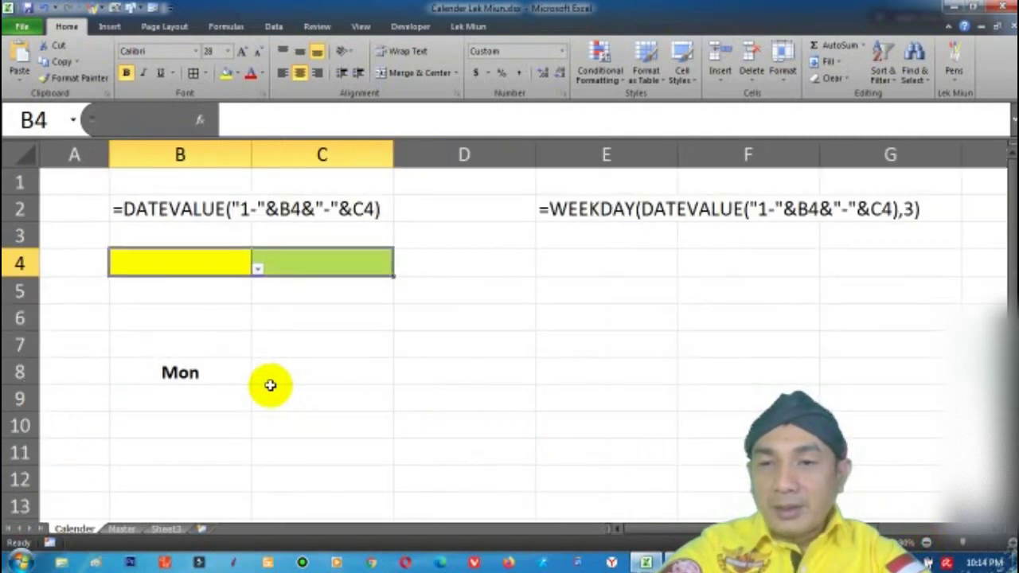
click(207, 374)
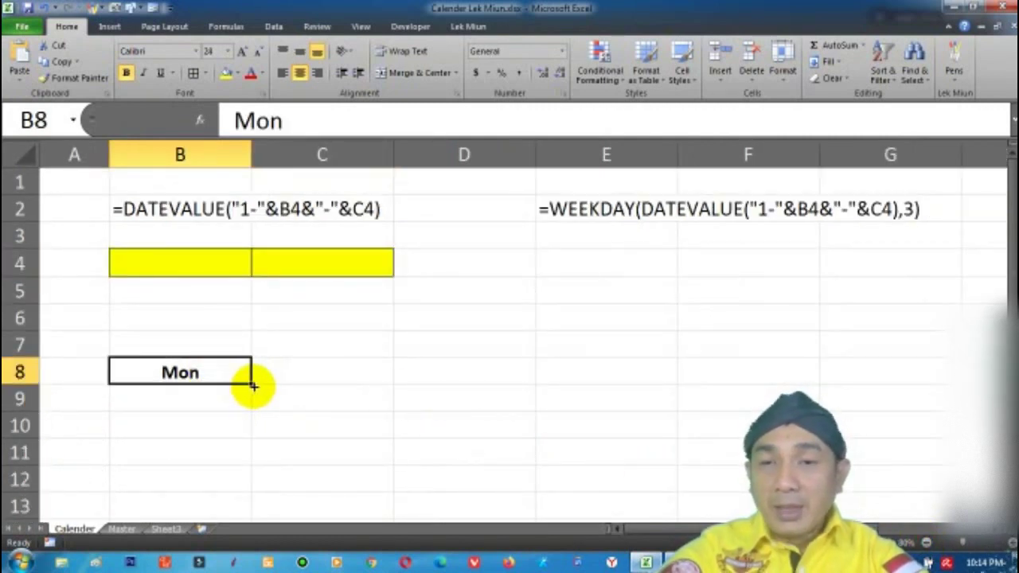
Step: Auto-fill Mon from B8 across to H8 so row 8 reads Mon through Sun
drag(252, 385, 910, 387)
click(470, 389)
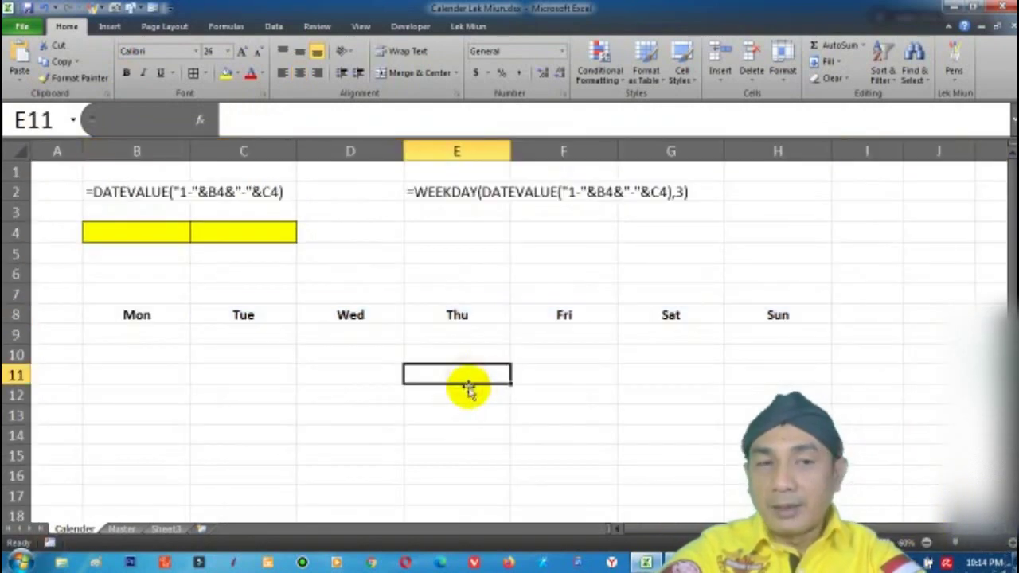
click(143, 317)
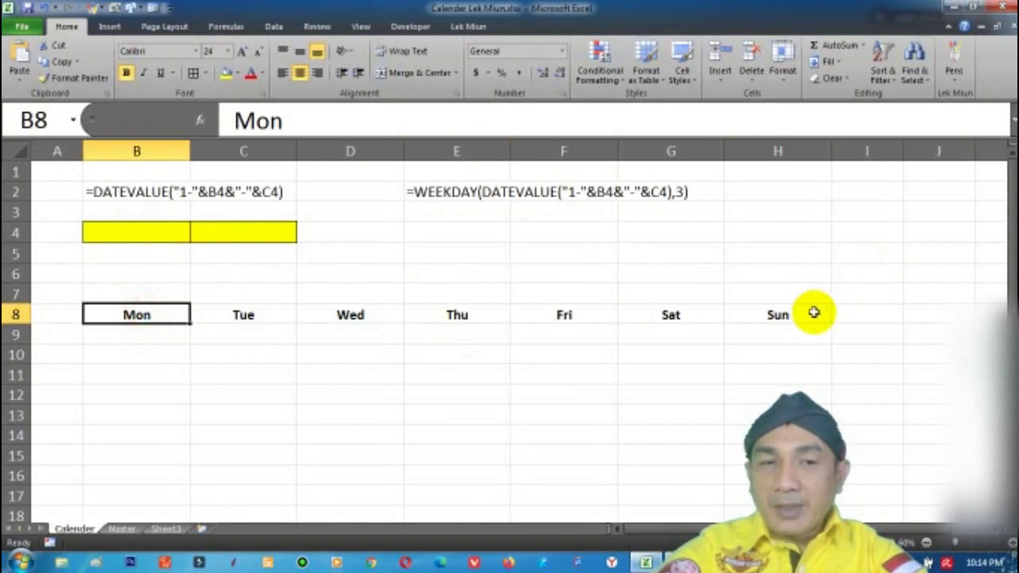
click(239, 314)
click(370, 315)
click(458, 315)
click(567, 316)
click(669, 315)
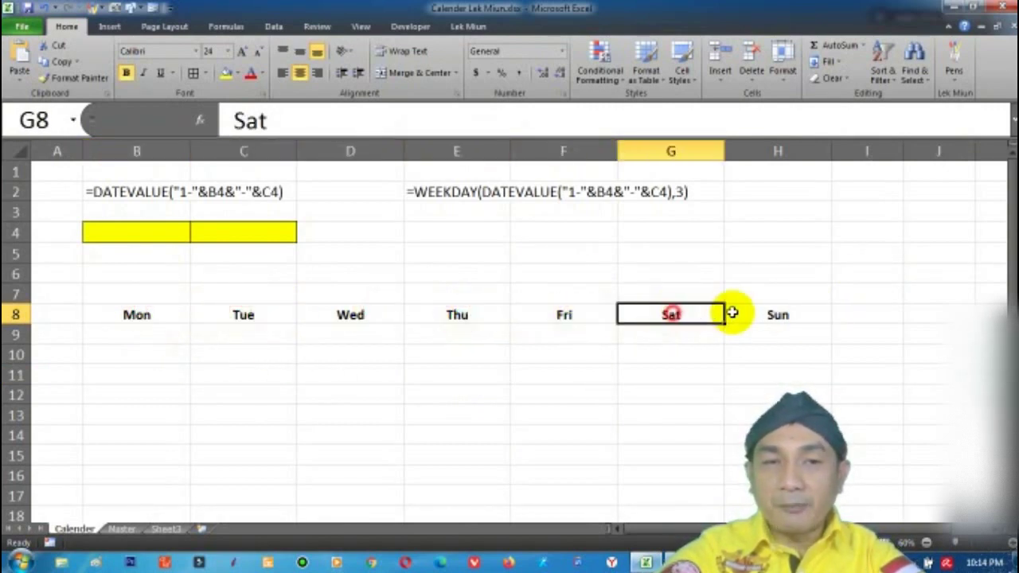
click(777, 315)
click(157, 314)
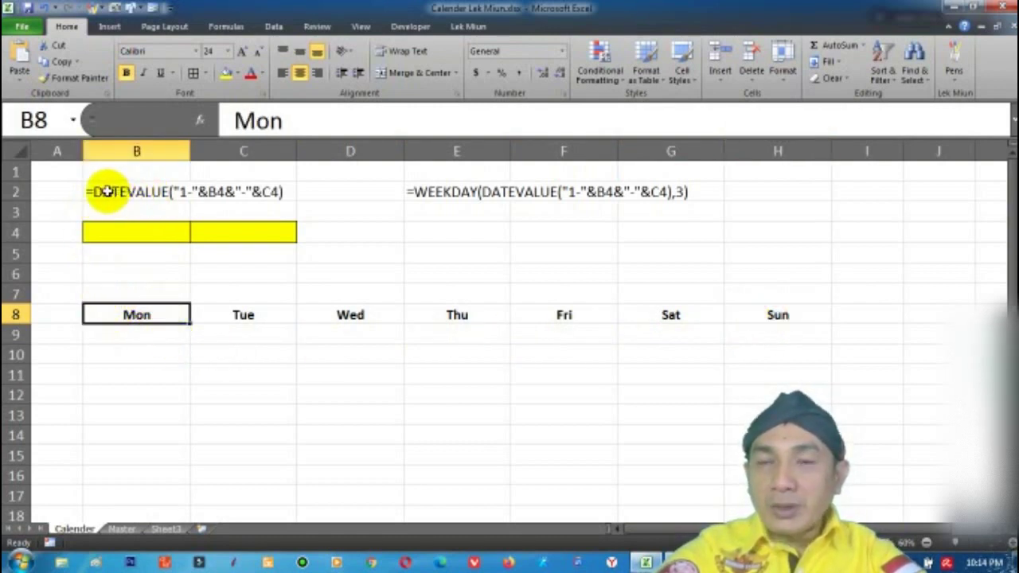
Step: Enter =DATEVALUE("1-"&B4&"-"&C4) in B9, which shows #VALUE! for now
click(135, 335)
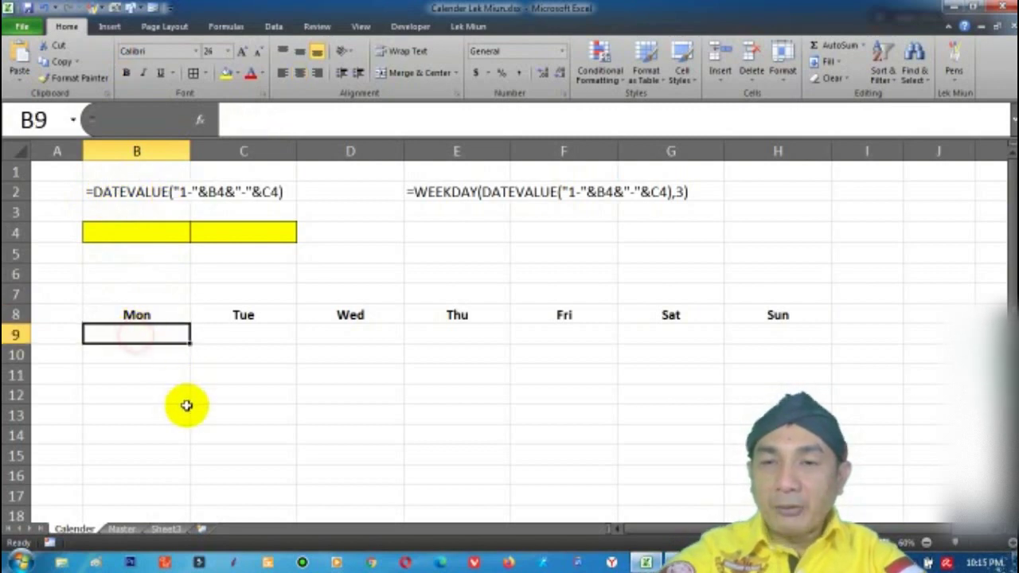
text(=da)
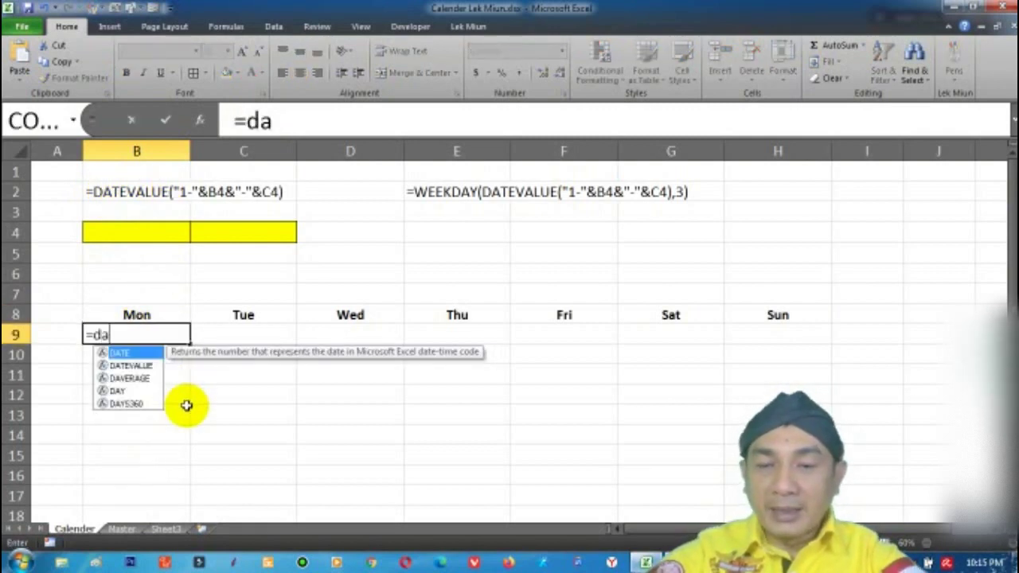
text(te)
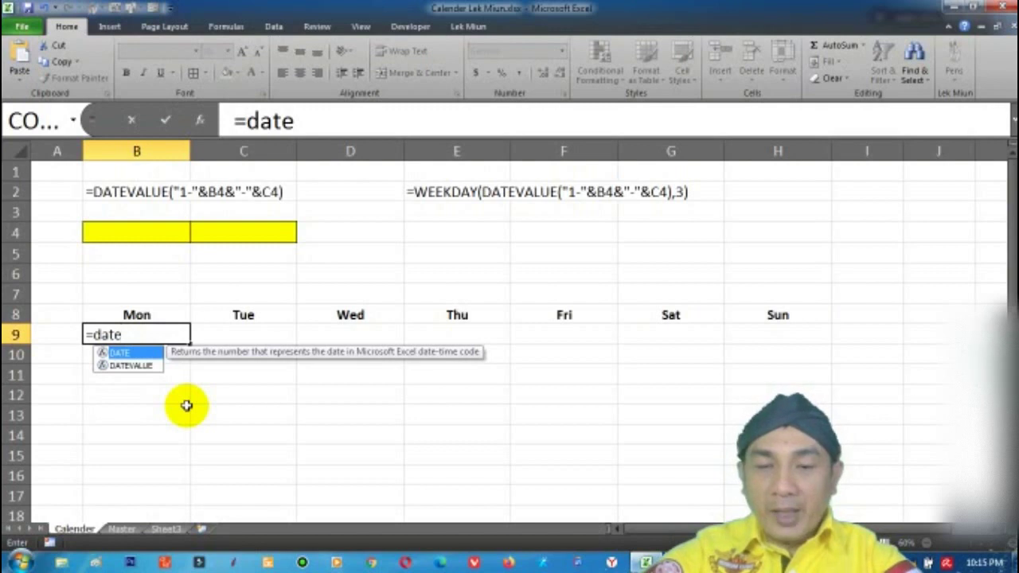
text(value("1-"&B4&"-"&)
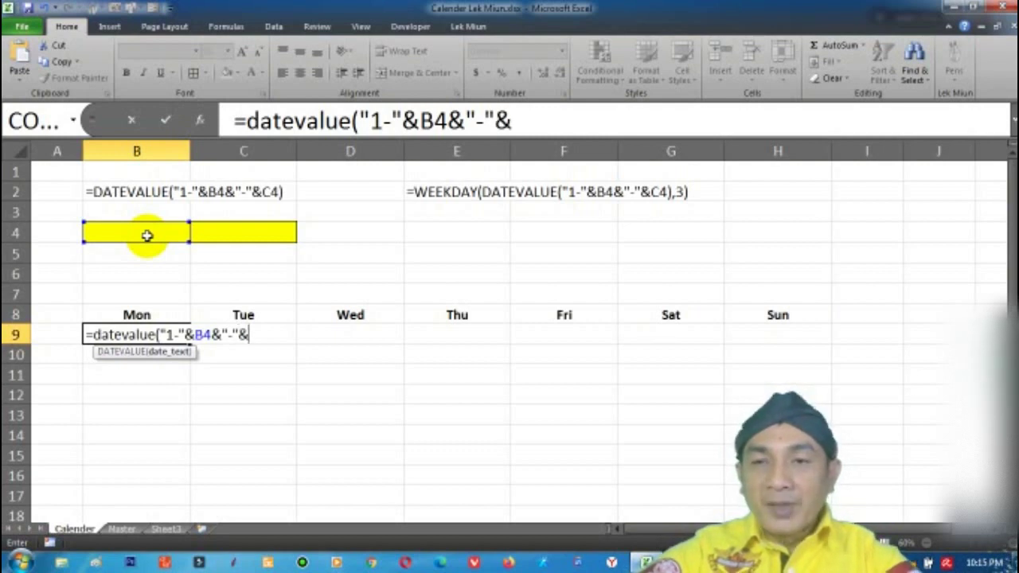
click(224, 230)
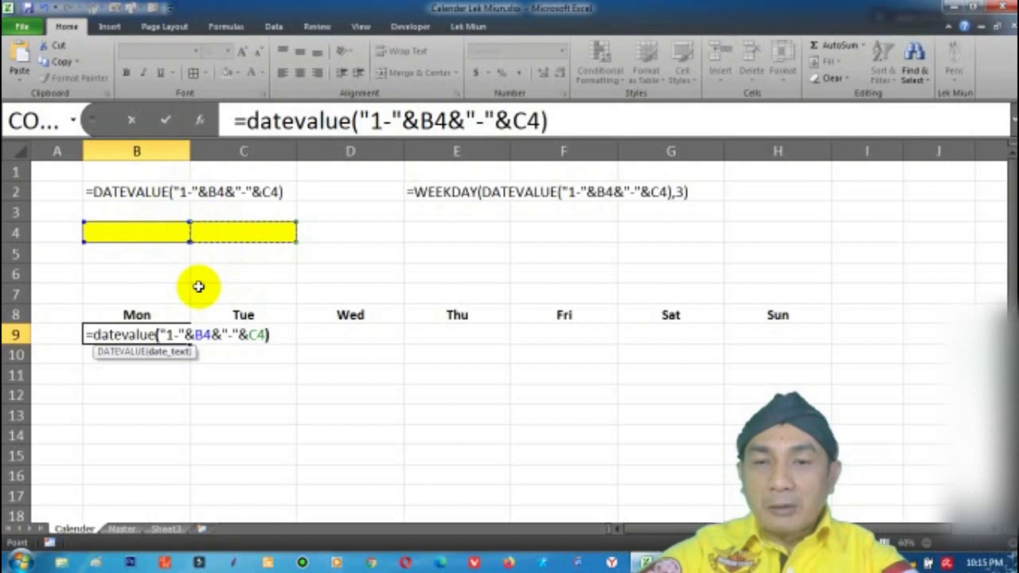
key(Return)
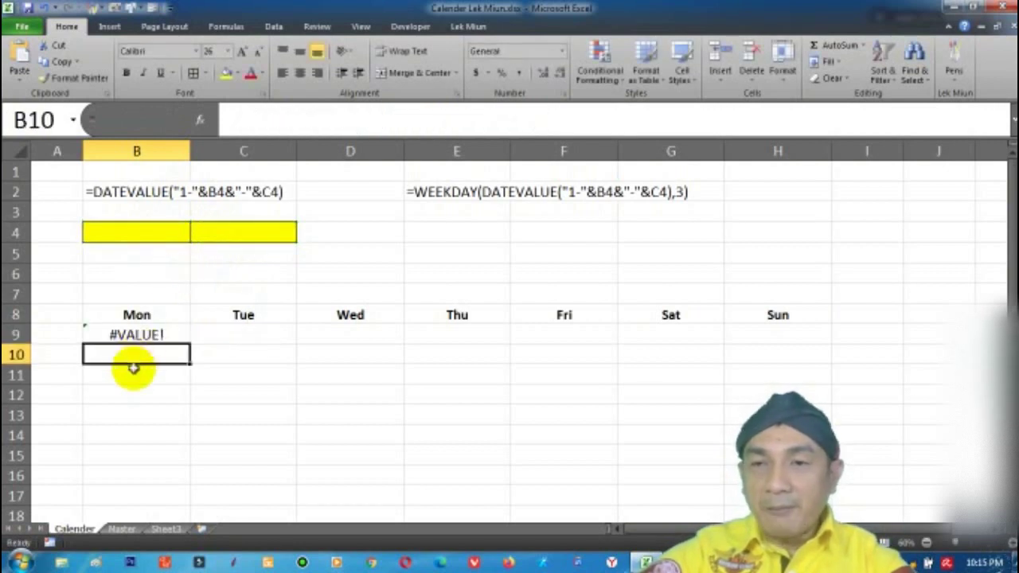
click(129, 332)
click(165, 231)
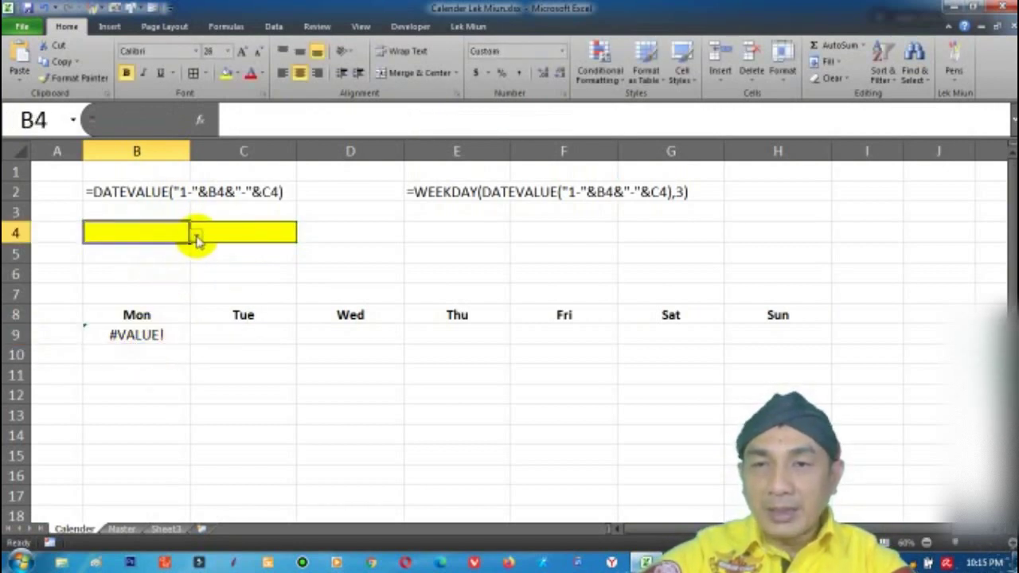
Step: Choose January in B4 and 2019 in C4 so B9 returns 43466
click(196, 235)
click(117, 252)
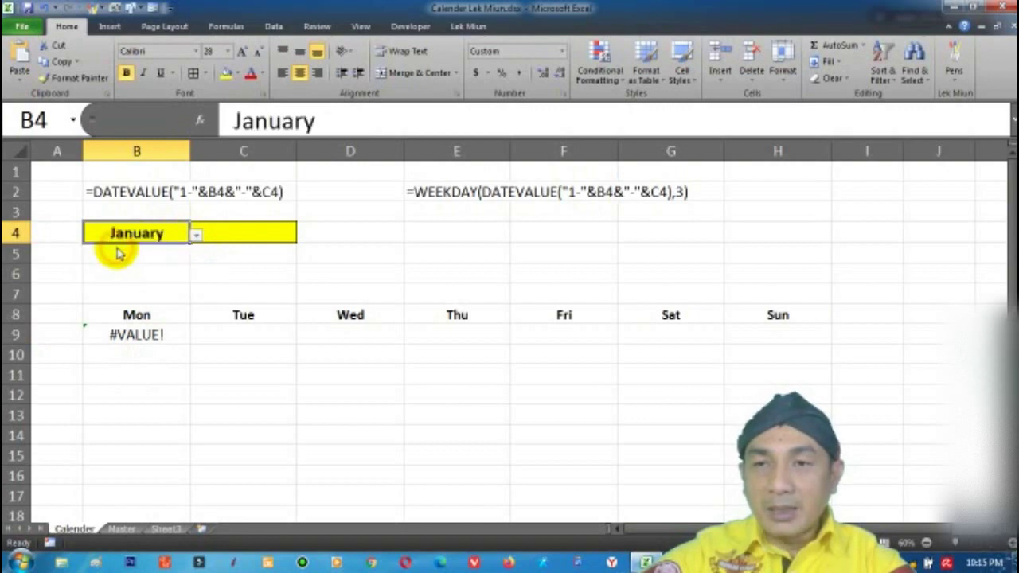
click(246, 231)
click(304, 235)
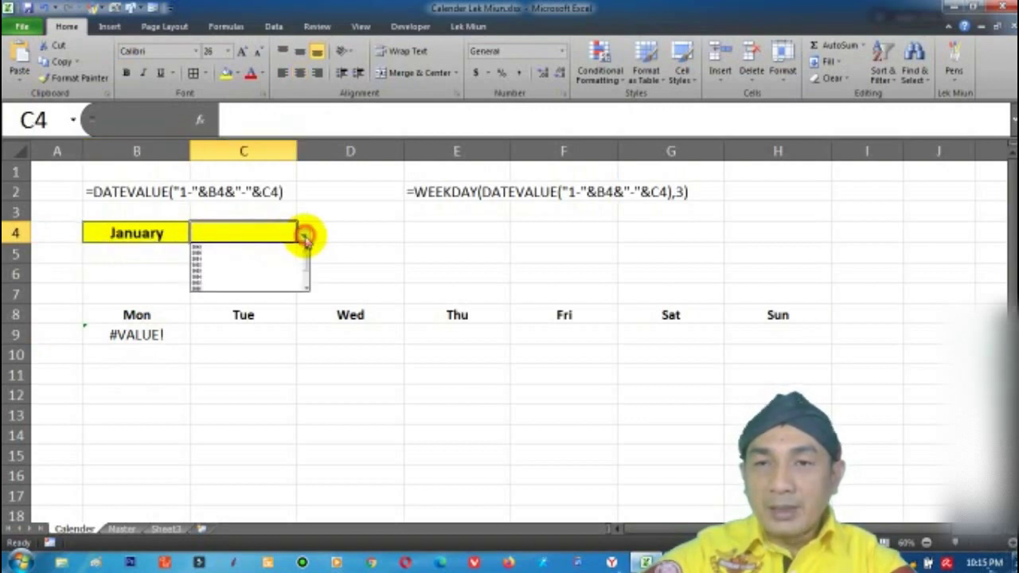
click(258, 251)
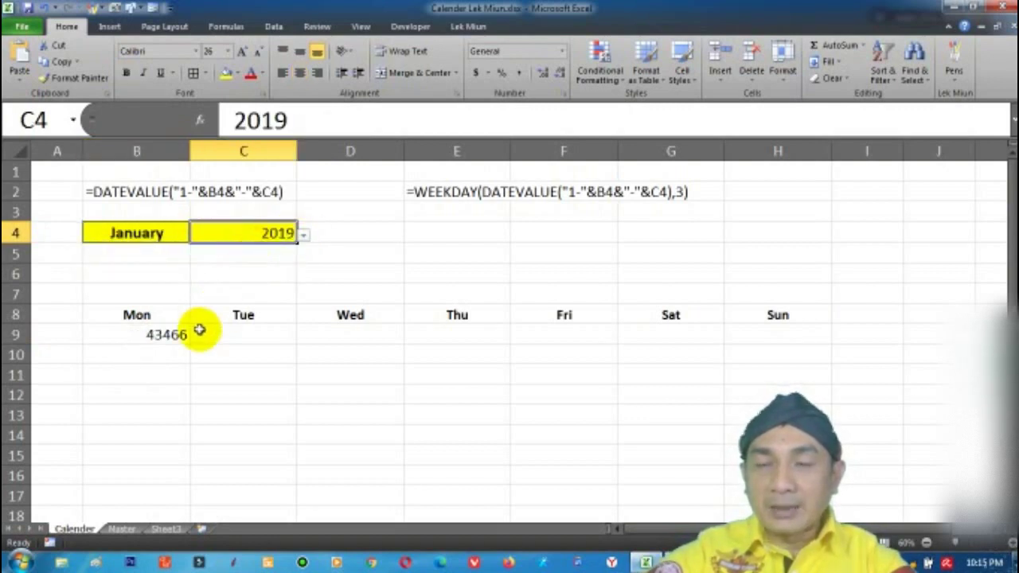
click(170, 337)
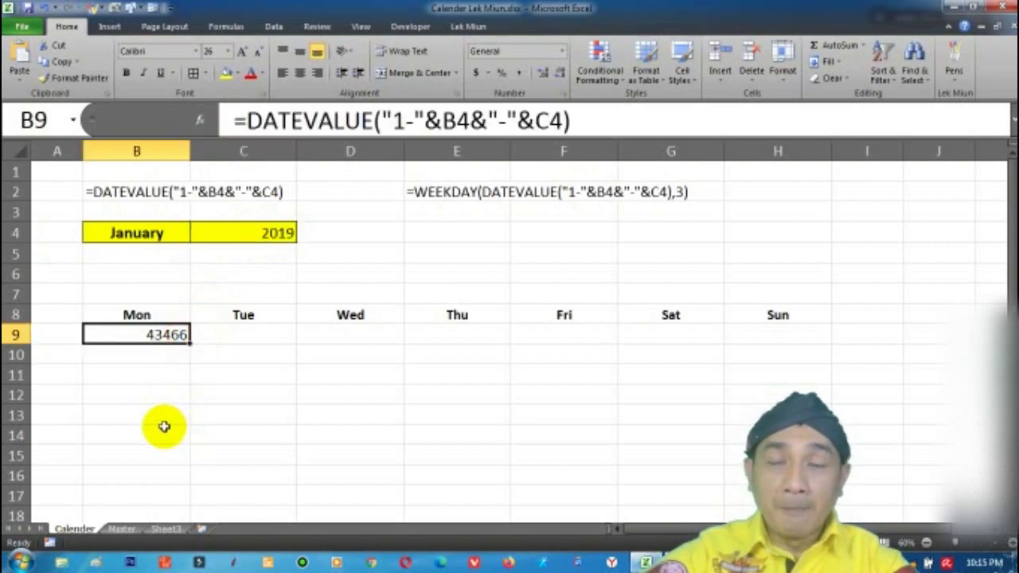
Step: Format B9 with the custom date code dddd dd-mmm-yyyy, adapted from d-mmm-yy
right_click(160, 334)
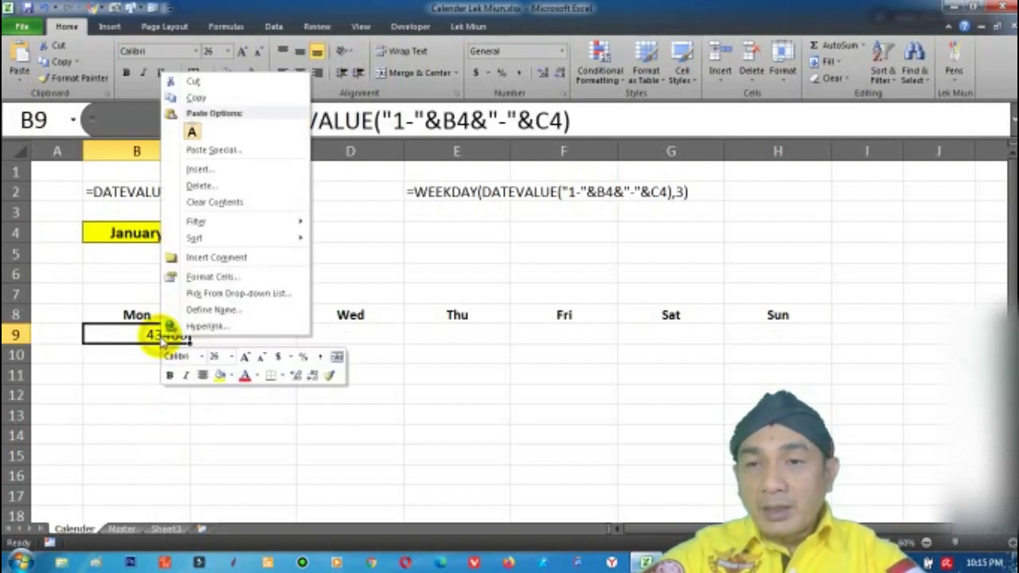
click(206, 274)
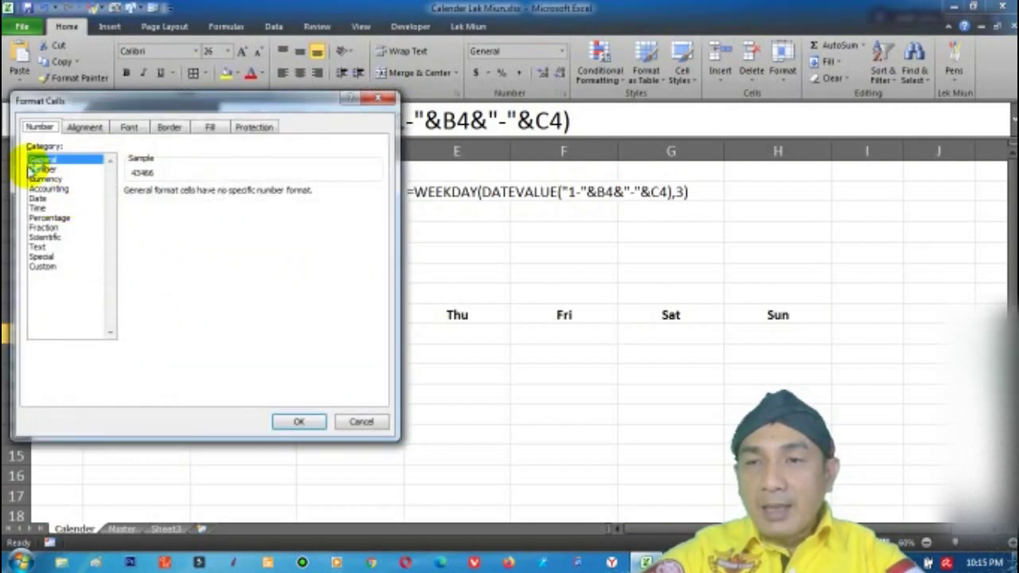
click(37, 198)
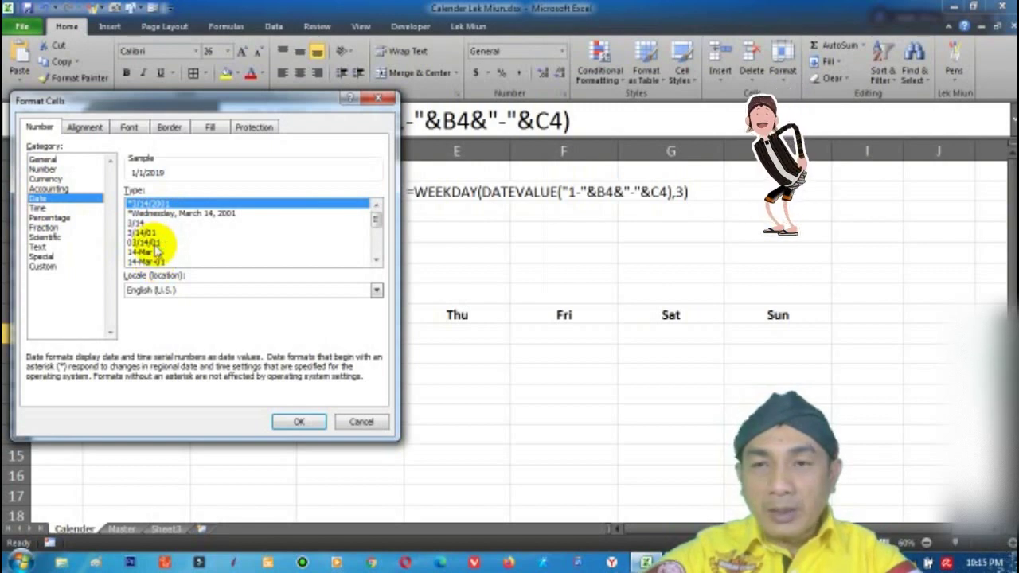
click(42, 267)
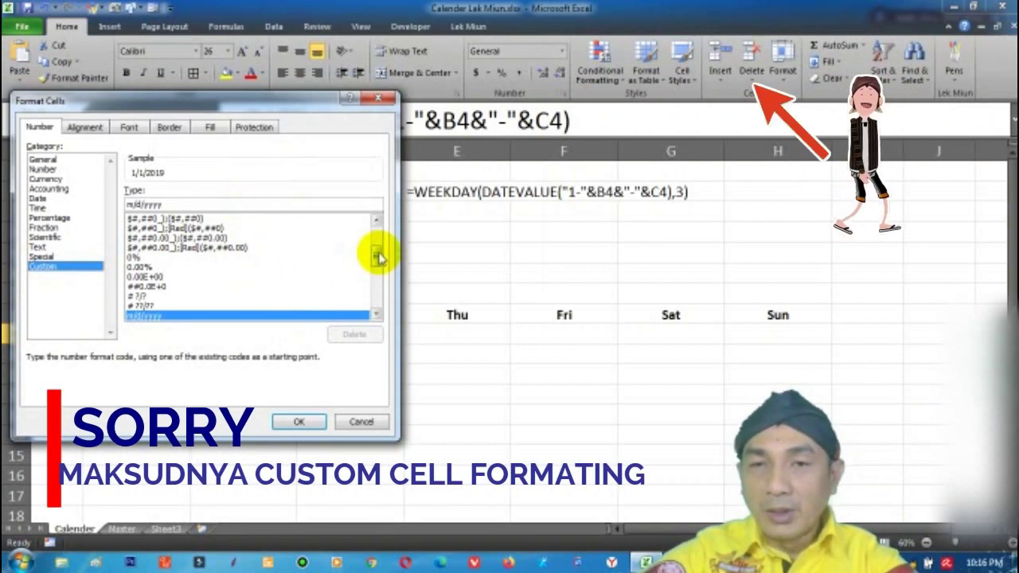
click(374, 255)
drag(374, 255, 378, 274)
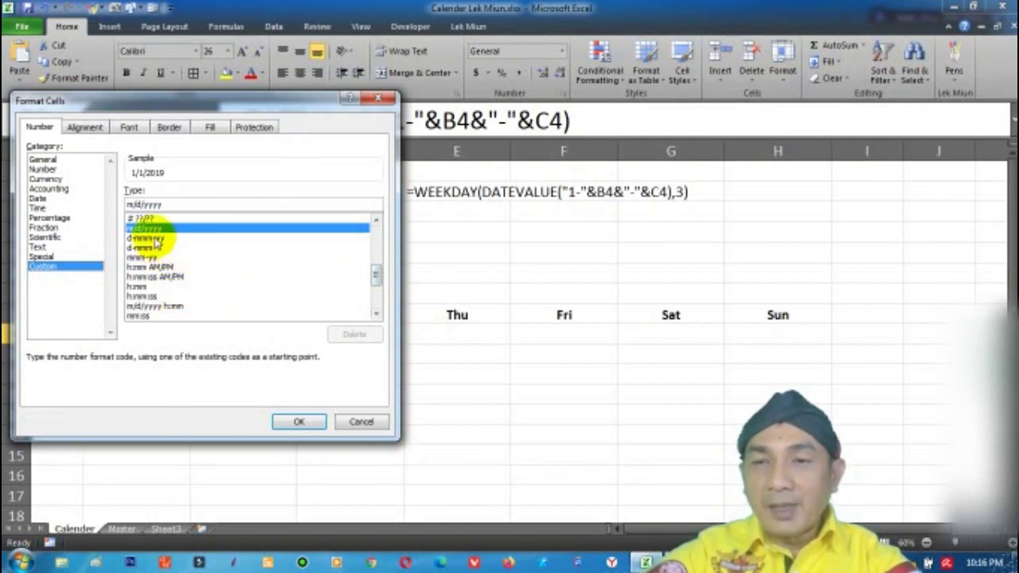
click(156, 239)
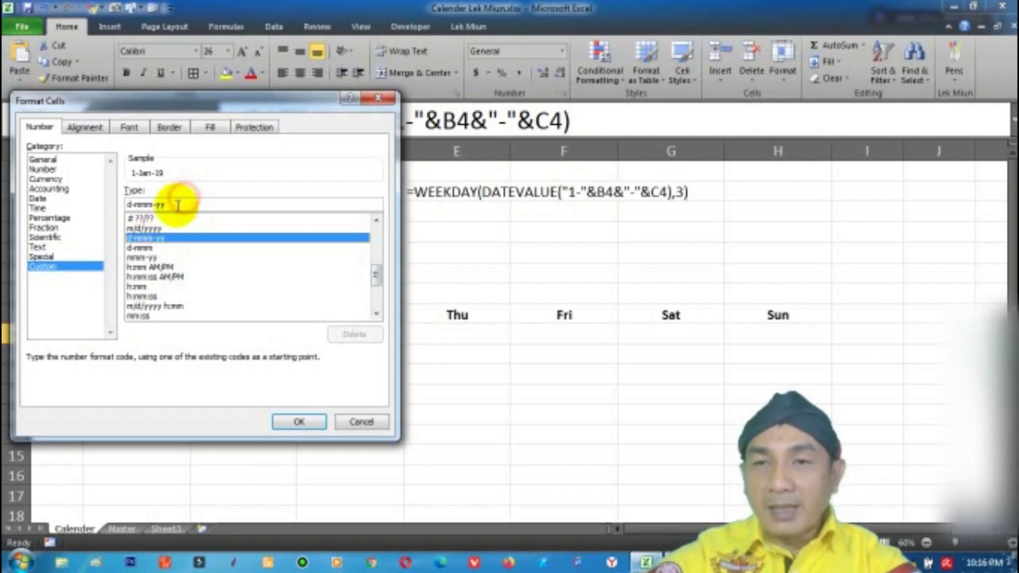
text(yy)
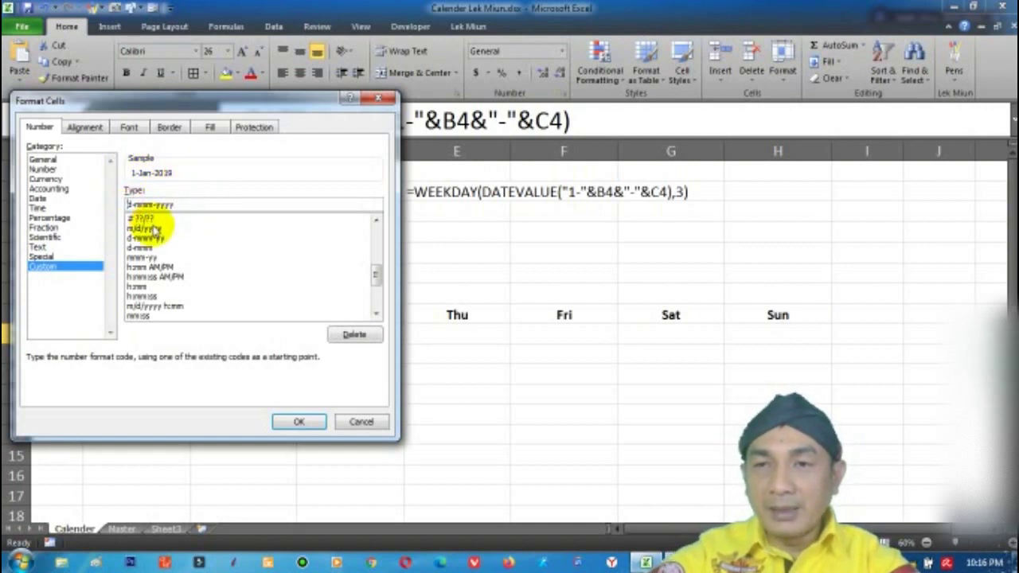
text(dddd d)
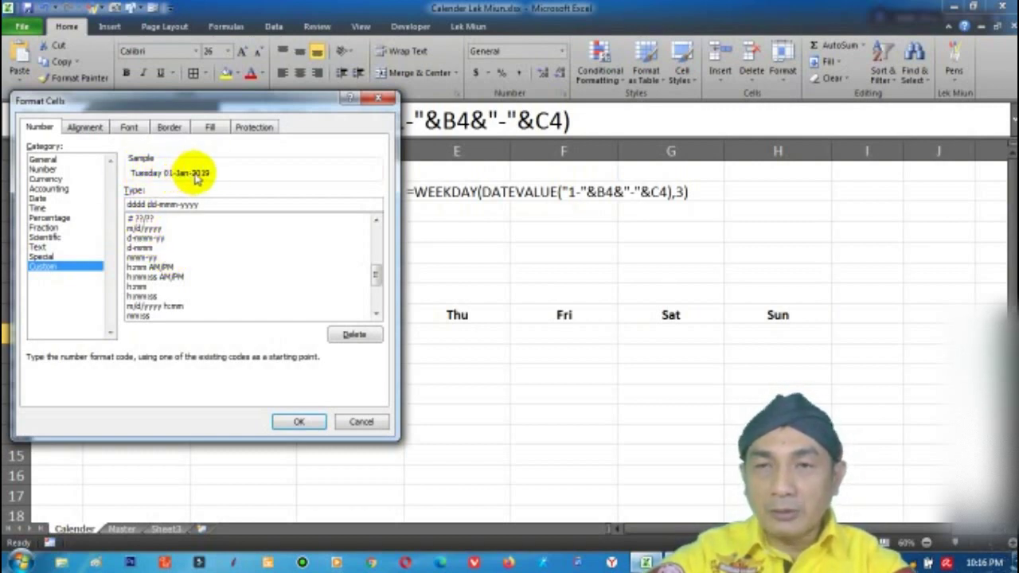
click(297, 422)
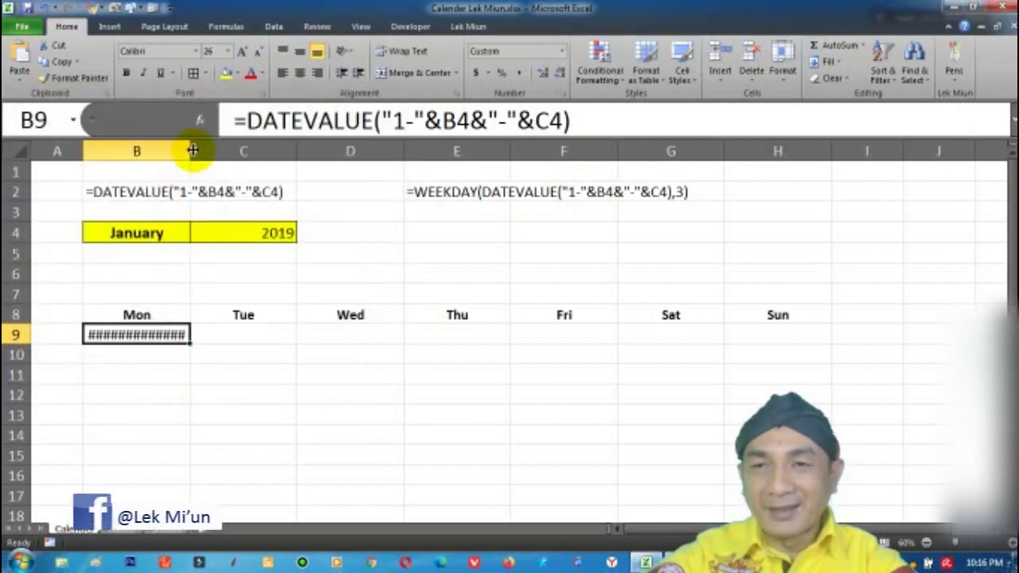
Step: Widen column B, move the date from B9 to C9 under Tue, and widen column C
drag(192, 151, 241, 151)
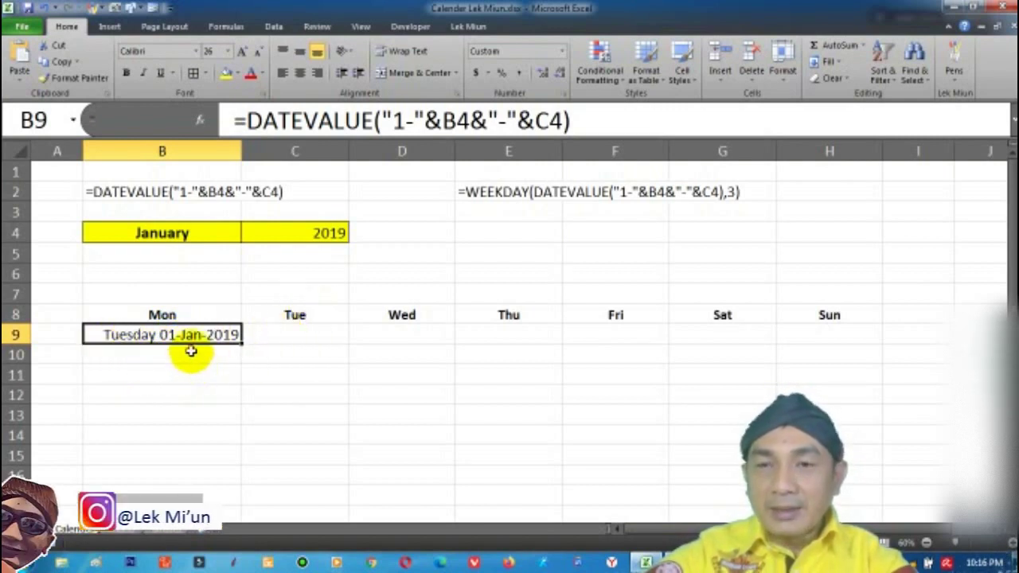
drag(191, 351, 284, 346)
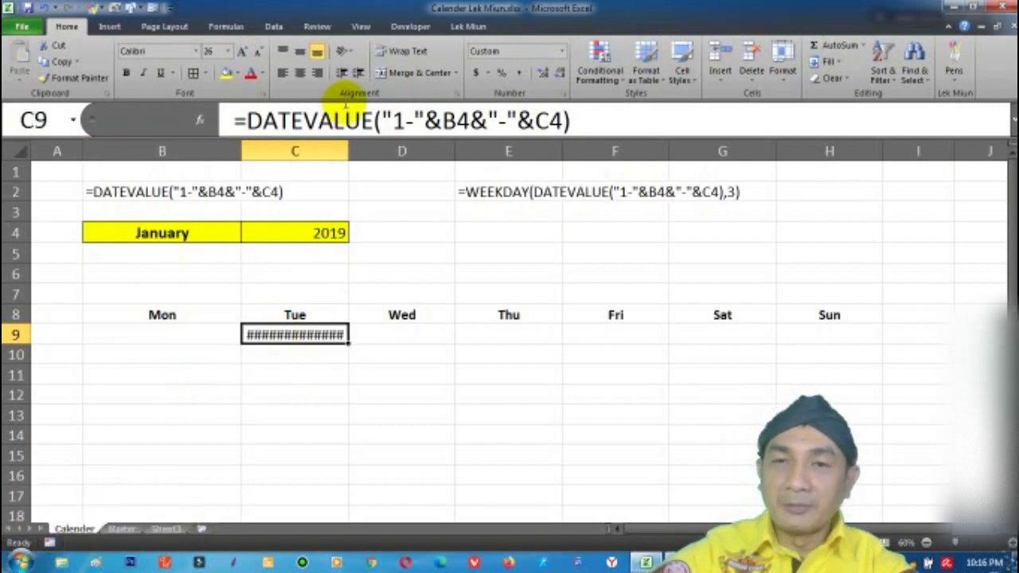
drag(348, 152, 403, 151)
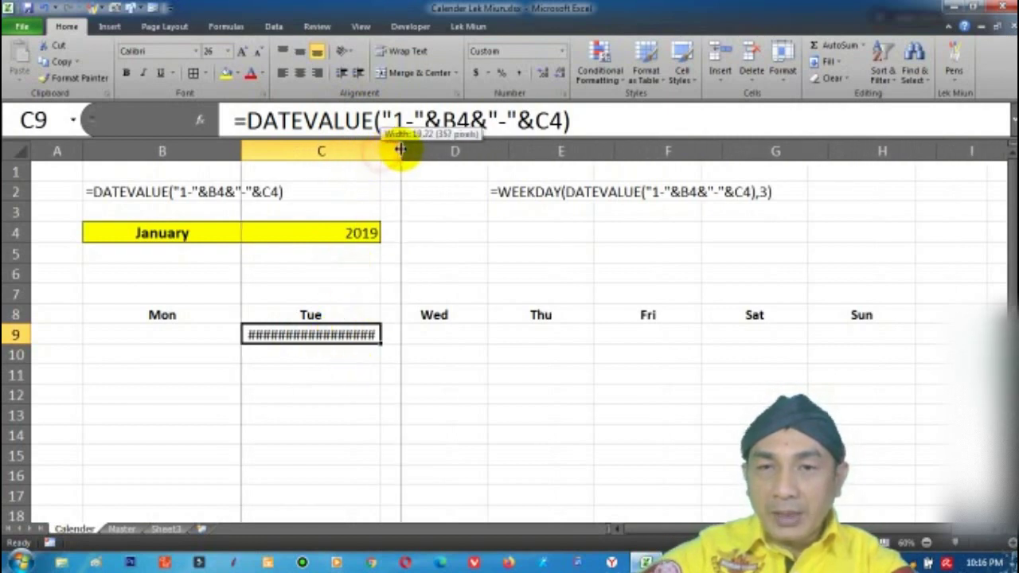
click(323, 314)
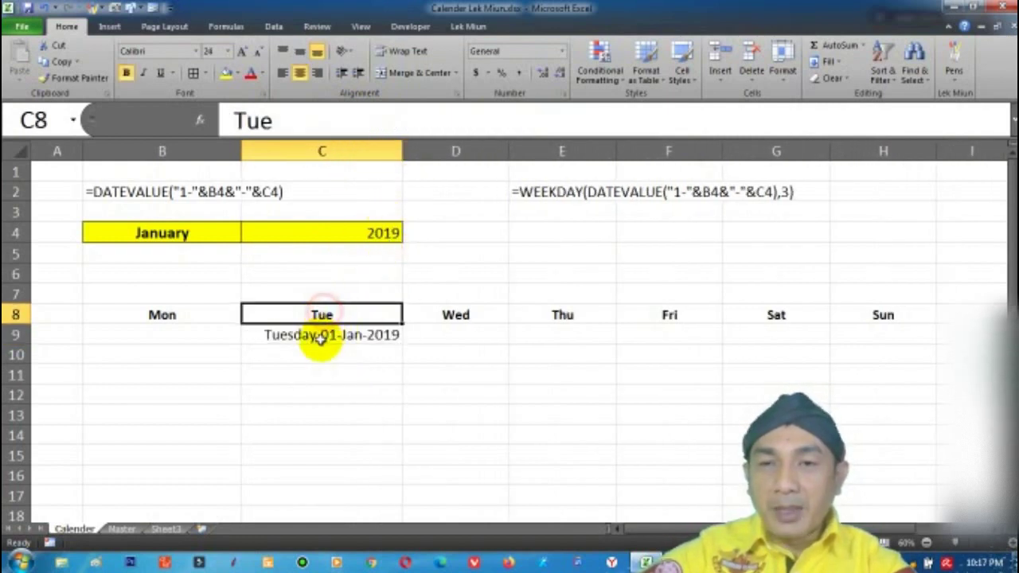
click(321, 343)
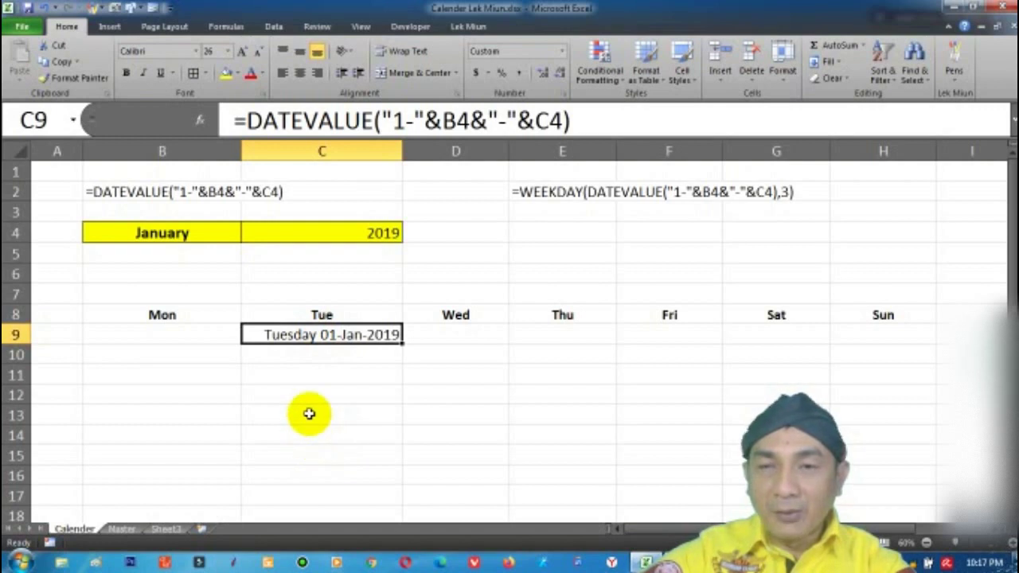
Step: Enter =C9+1 in D9, autofit column D, and fill it across to H9
click(440, 337)
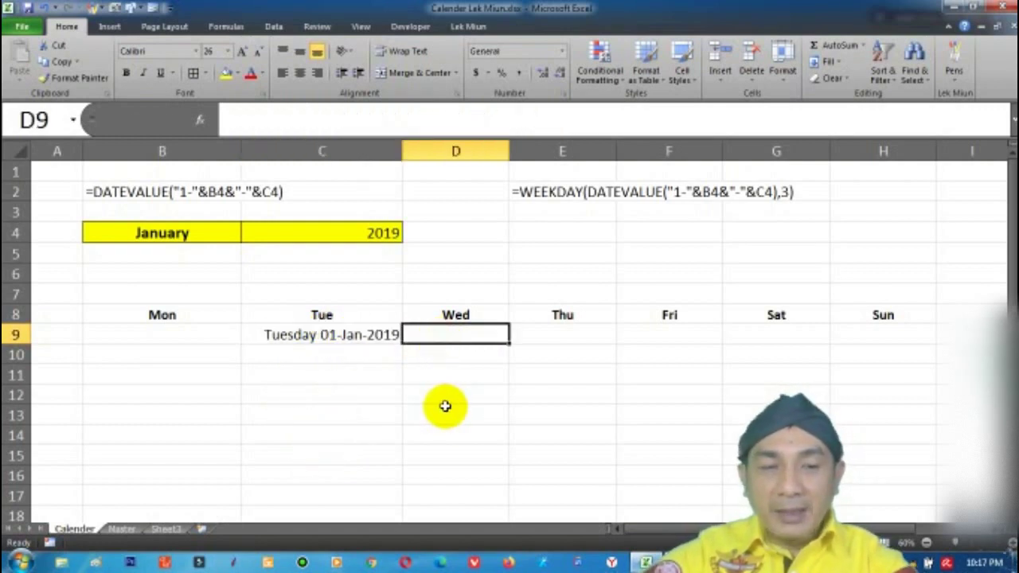
text(=)
key(Left)
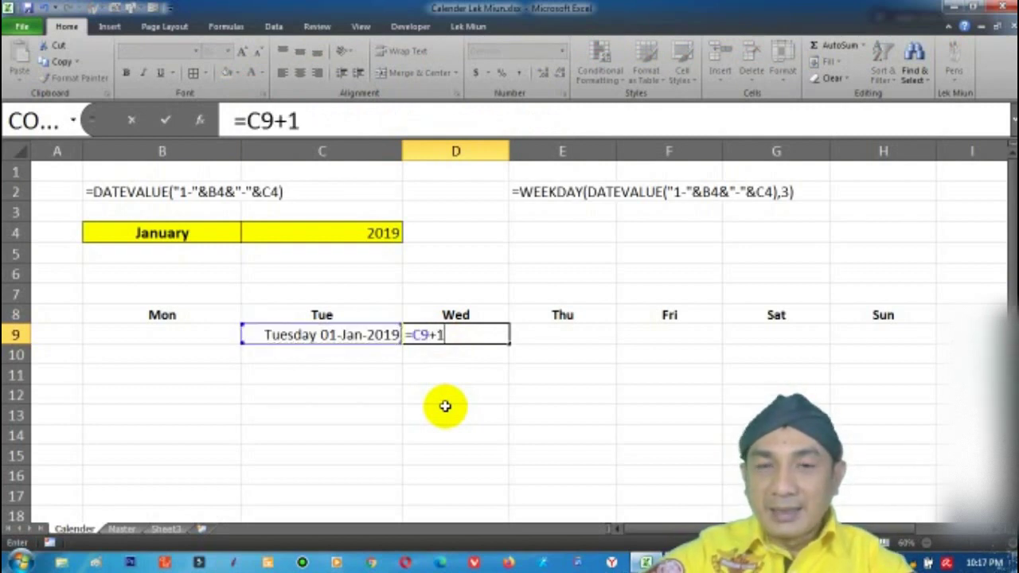
key(Return)
key(Up)
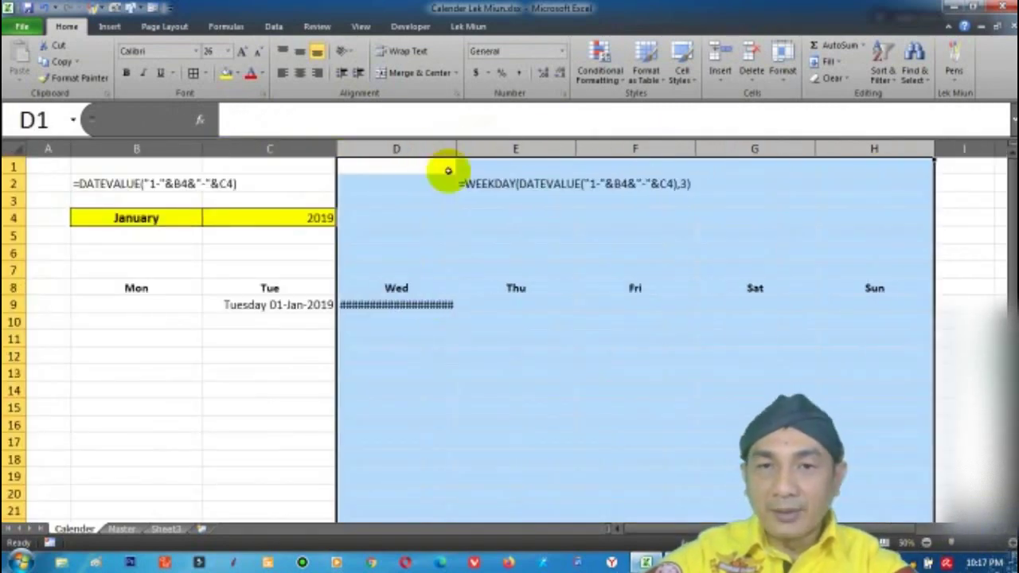
double_click(425, 149)
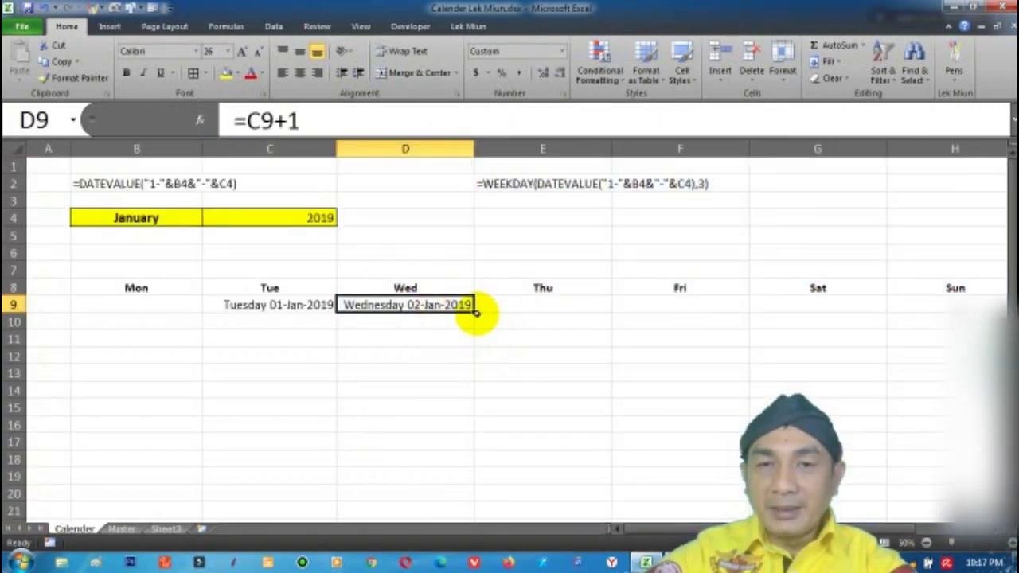
drag(476, 314, 801, 313)
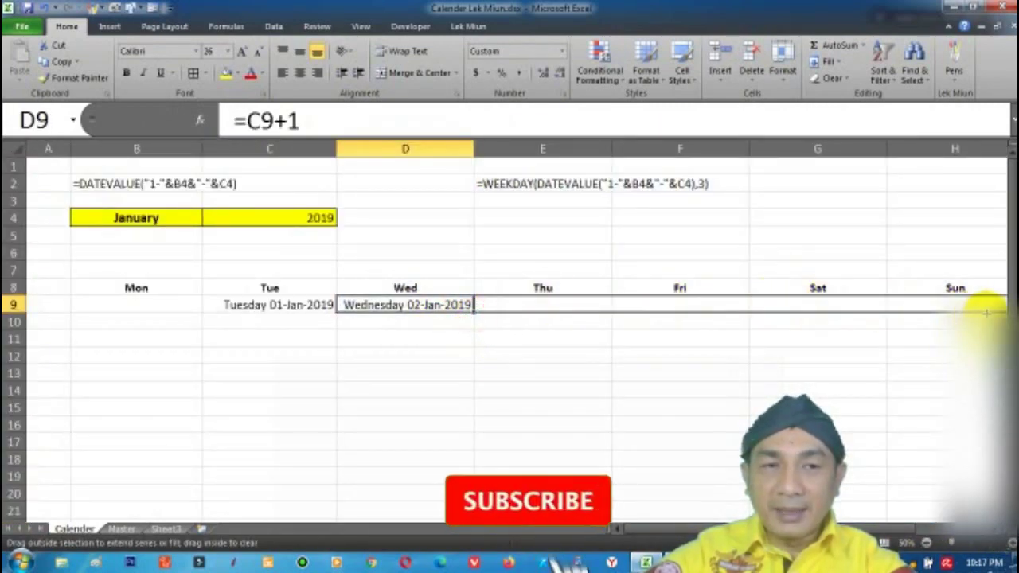
drag(800, 313, 812, 306)
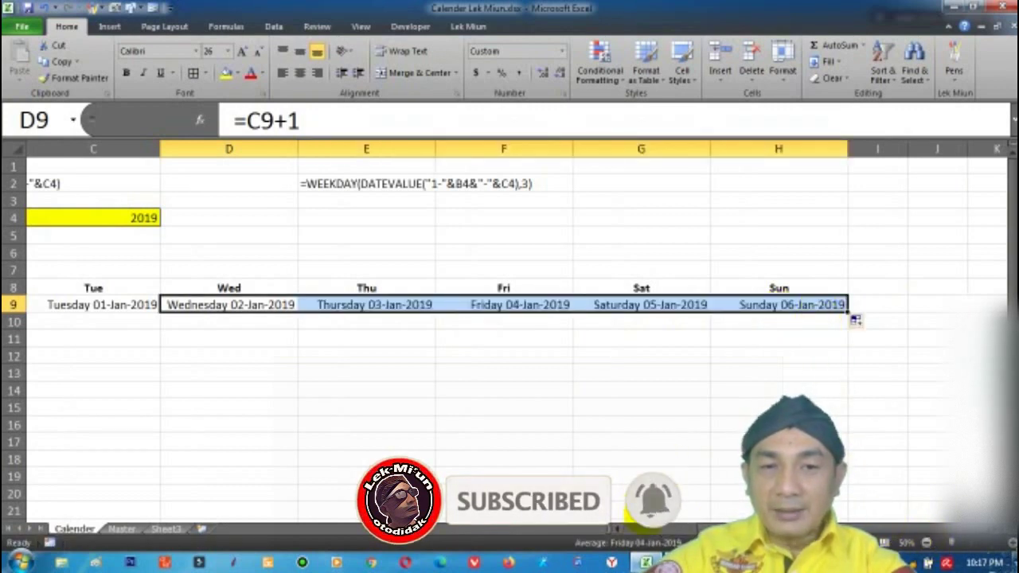
scroll(701, 516, left, 2)
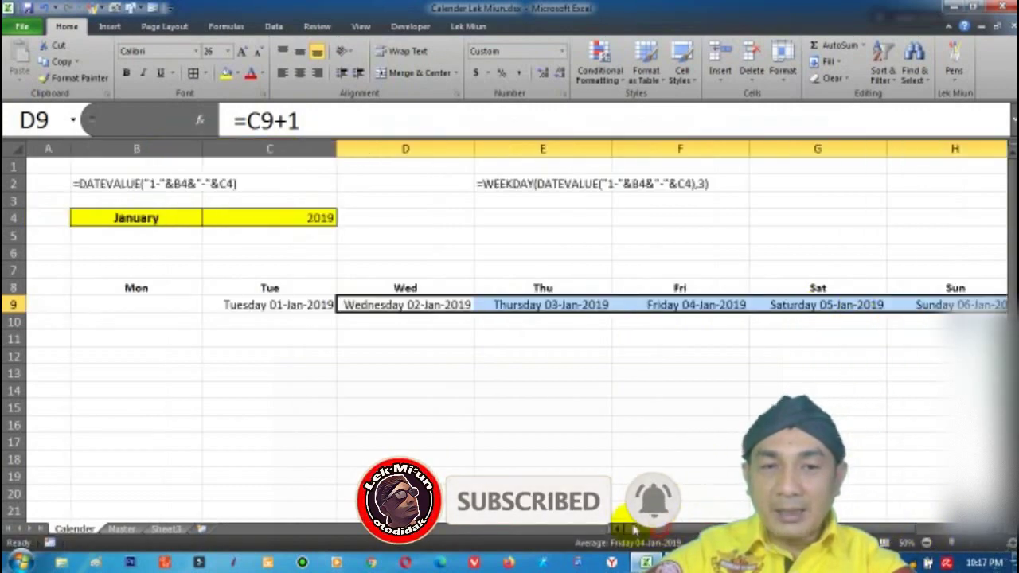
Step: Enter =C9-1 in B9 to show the Monday date 31-Dec-2018
click(164, 304)
text(=)
key(Right)
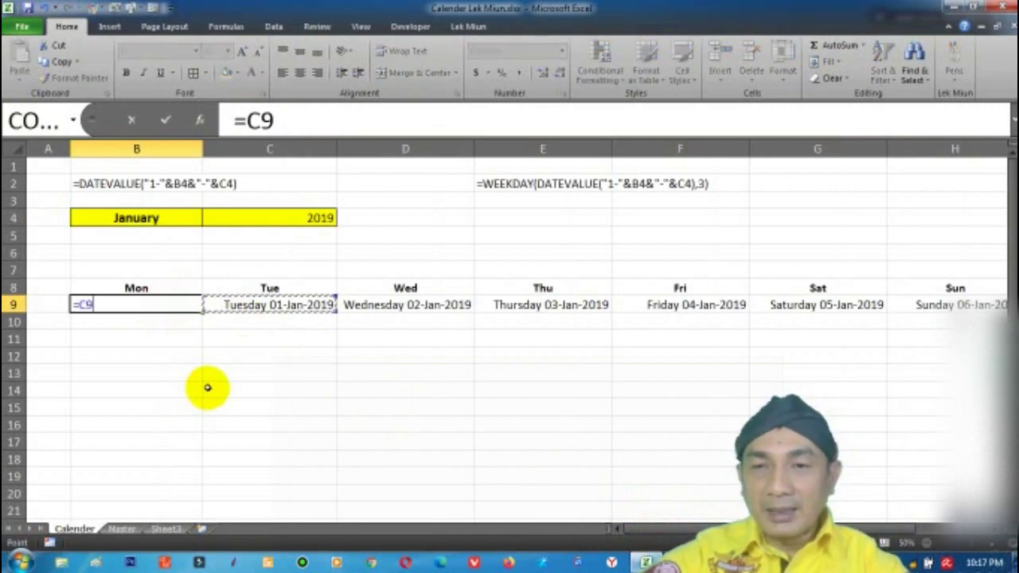
text(1)
key(Return)
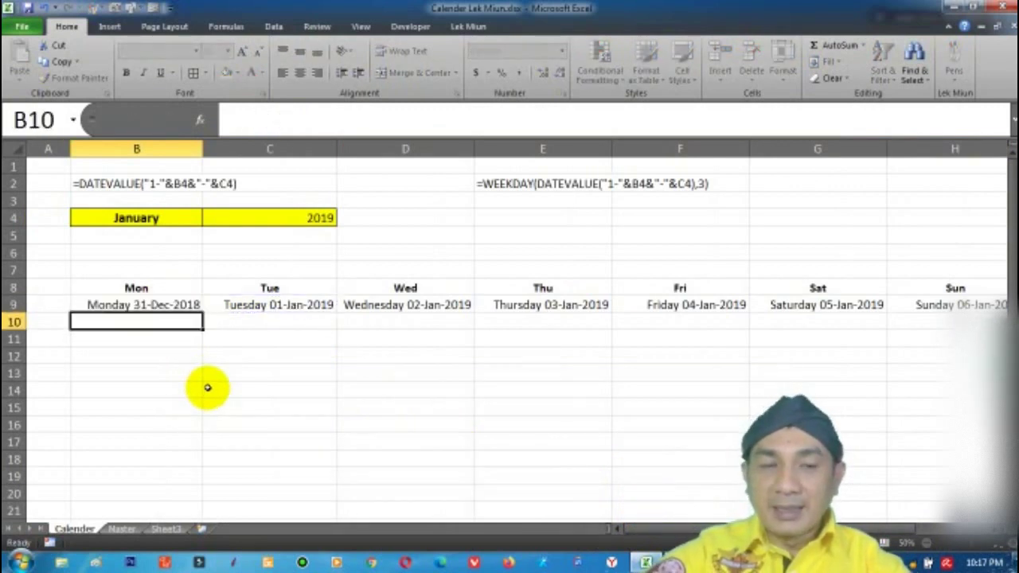
key(Up)
key(Right)
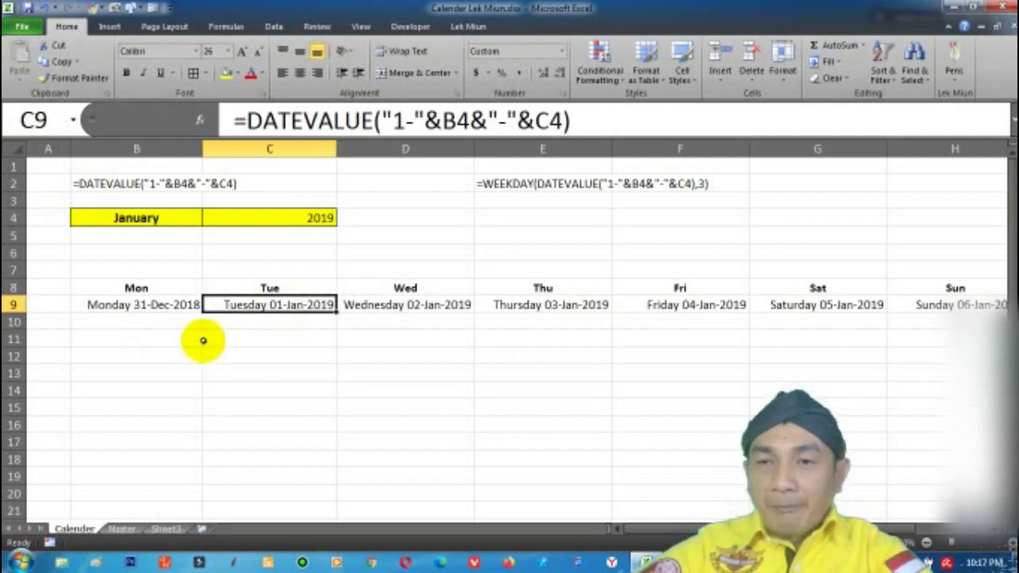
Step: Copy the WEEKDAY formula text stored in E2, then select B10
click(136, 320)
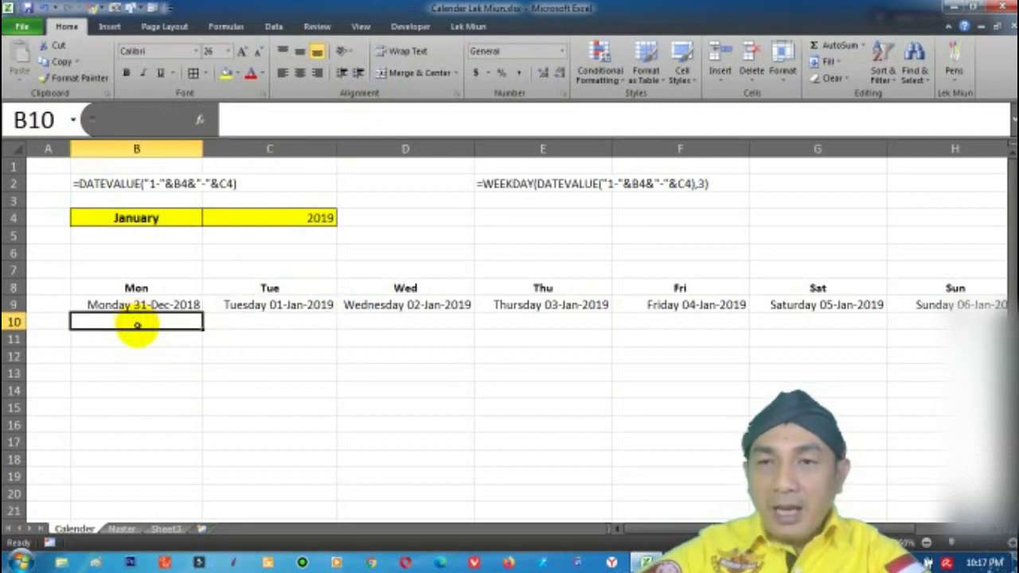
click(512, 184)
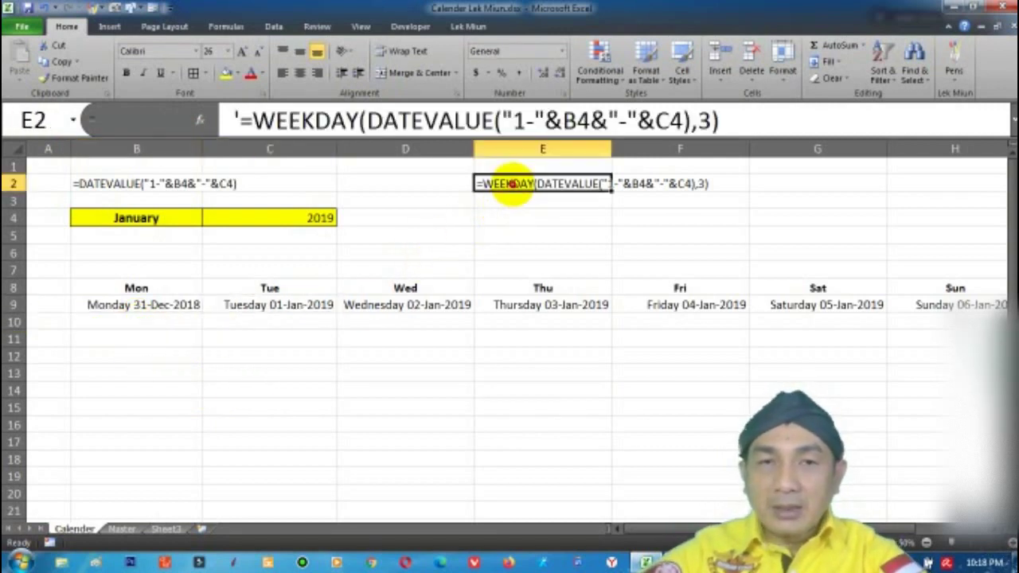
click(737, 118)
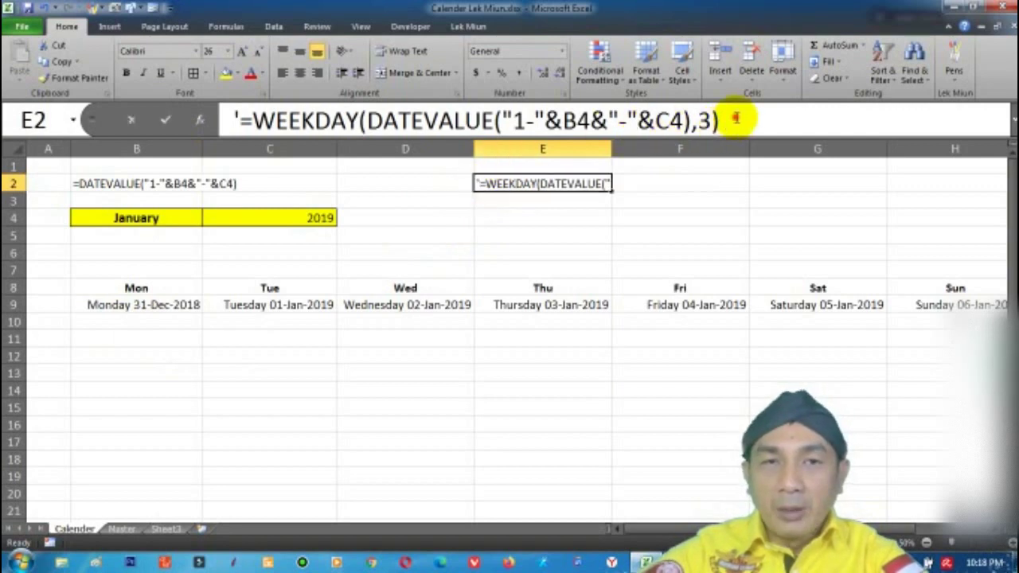
drag(737, 117, 253, 115)
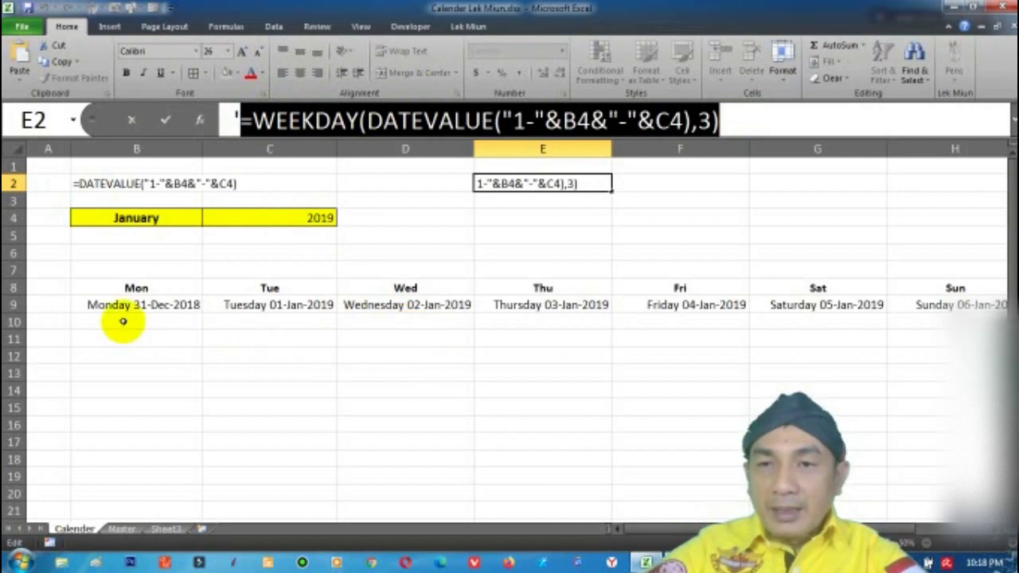
key(Return)
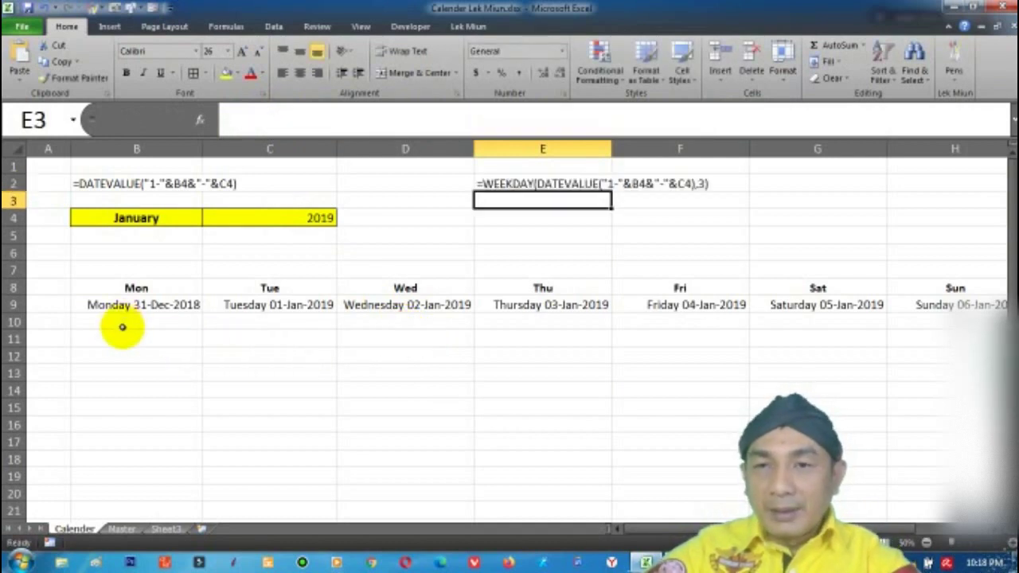
click(122, 323)
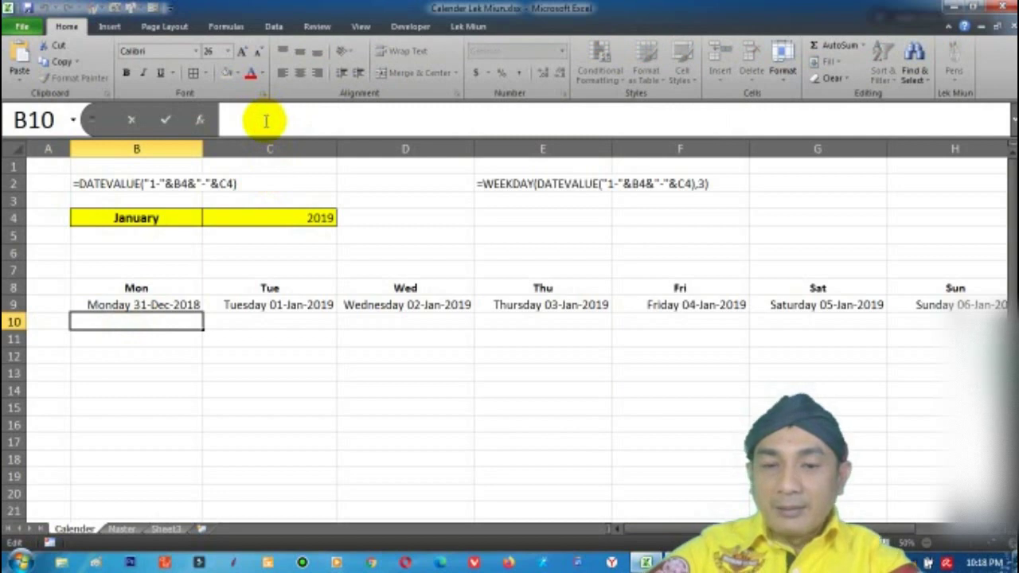
Step: Paste the WEEKDAY formula into B10 so it returns 1
key(ctrl+v)
key(Return)
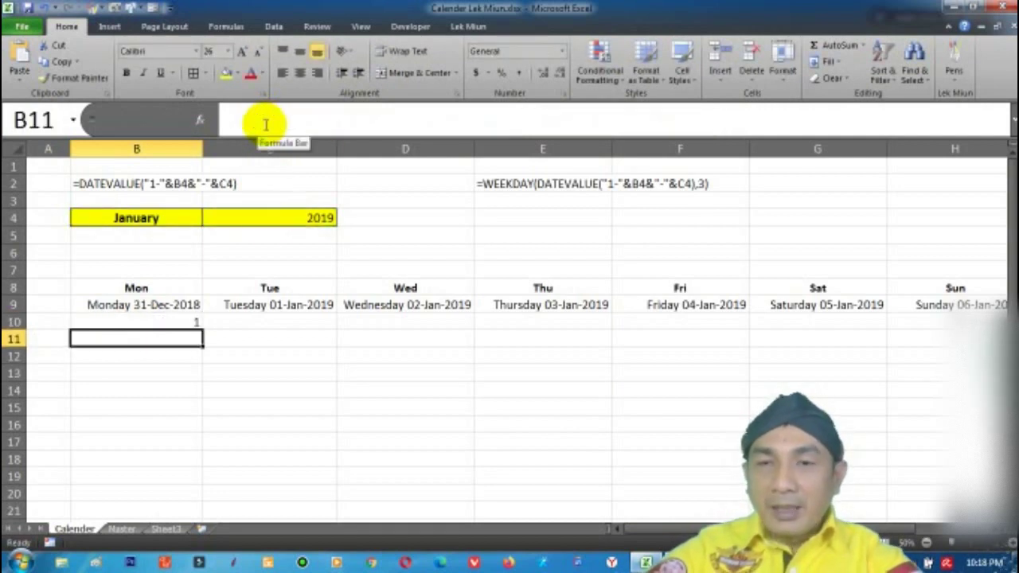
click(194, 324)
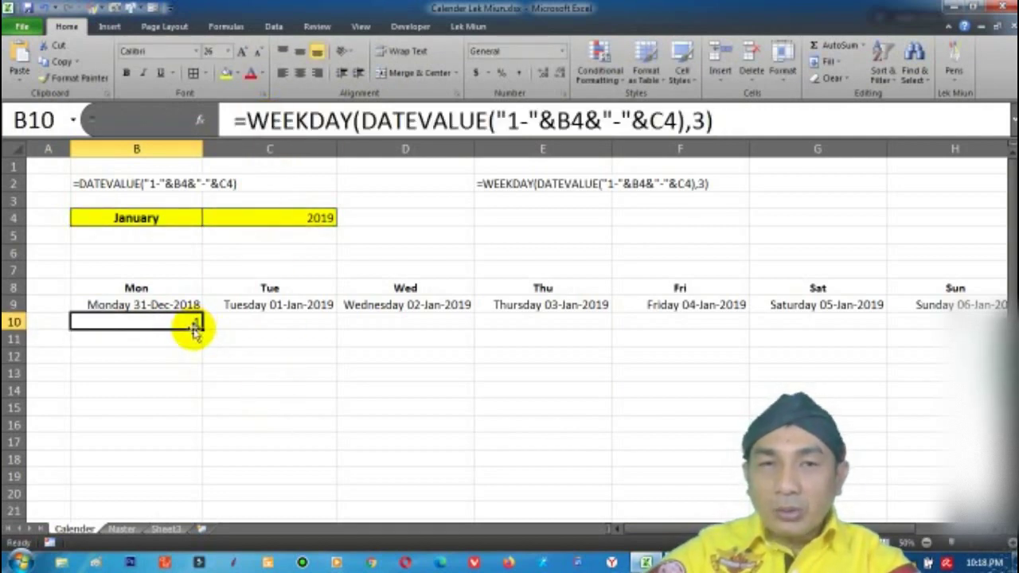
Step: Enter =B10+1 in C10 so it shows 2
click(216, 328)
text(=)
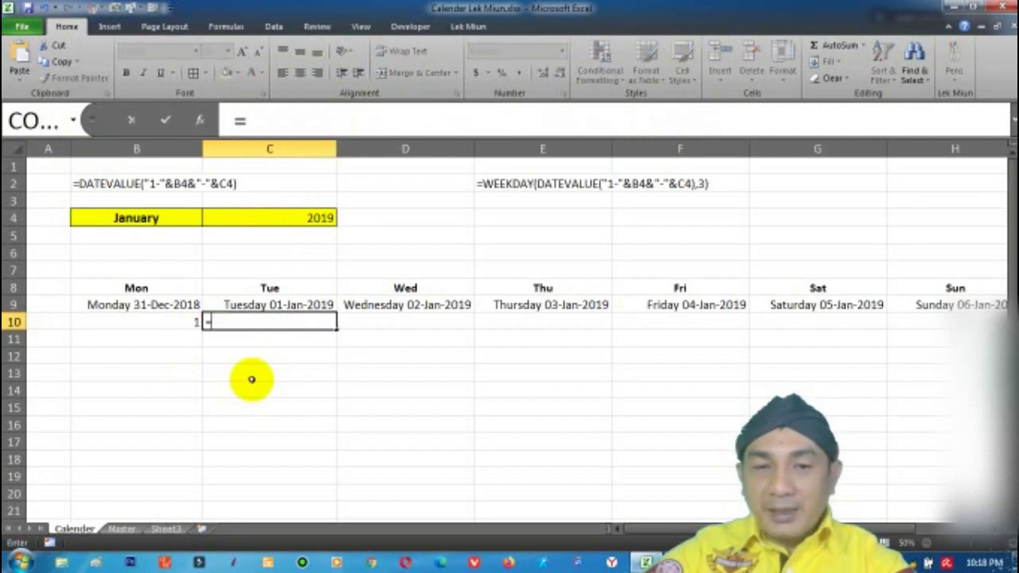
key(Left)
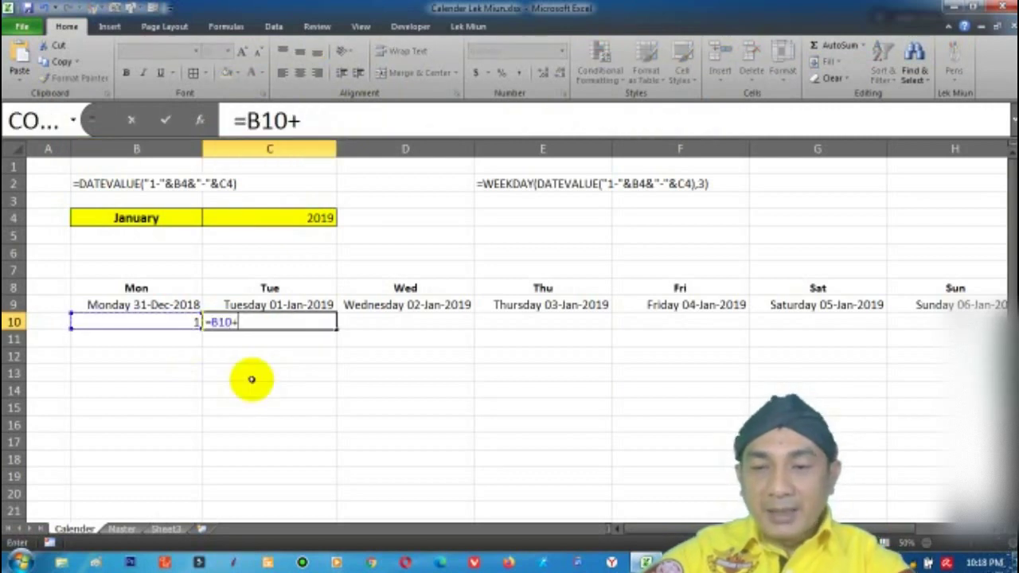
key(Return)
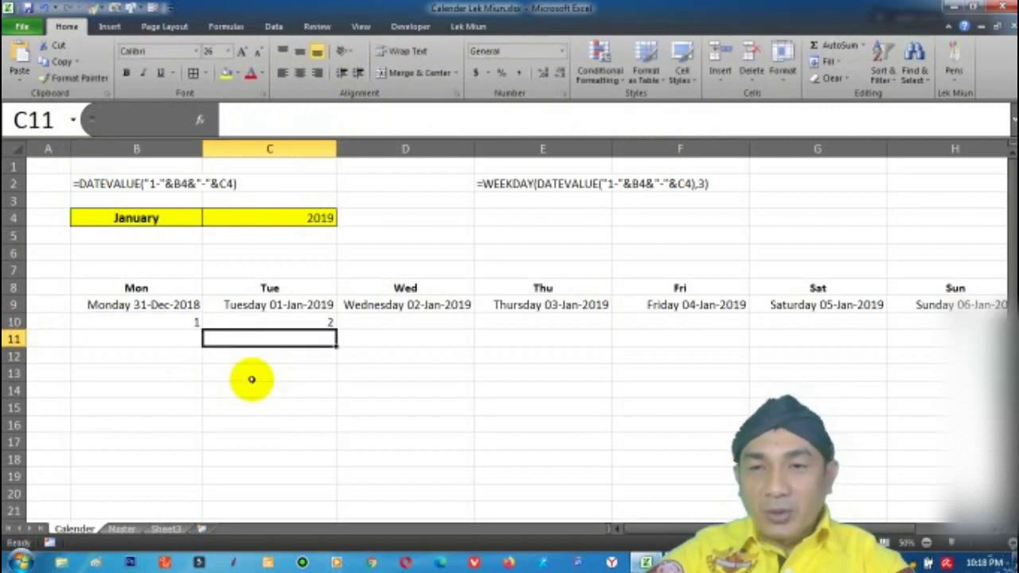
key(Up)
Step: Copy the C10 formula across D10:H10 so row 10 counts 1 to 7
key(ctrl+c)
key(Right)
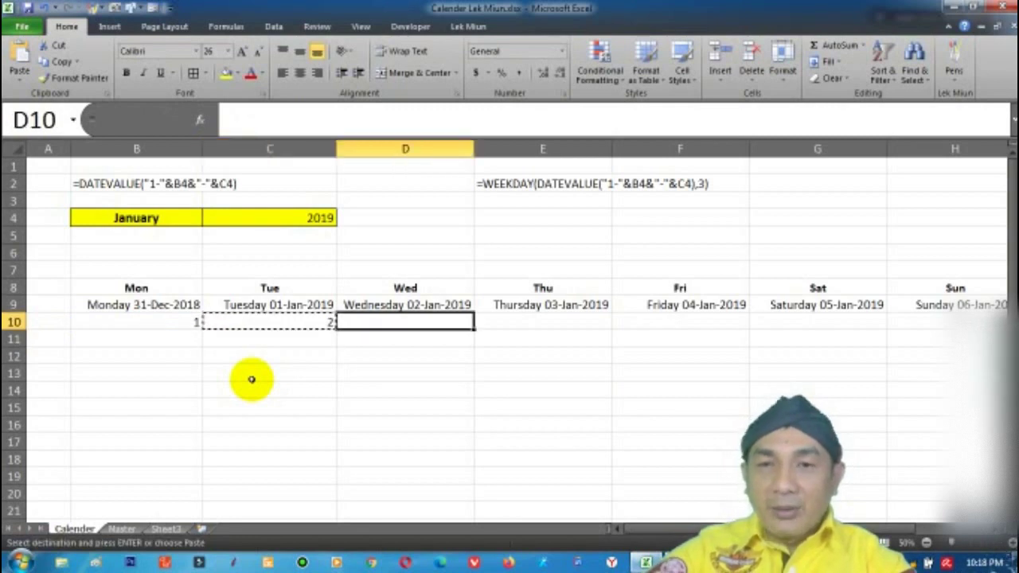
key(shift+Right)
key(shift+Right)
key(shift+Right)
key(shift+Right)
key(Return)
key(Left)
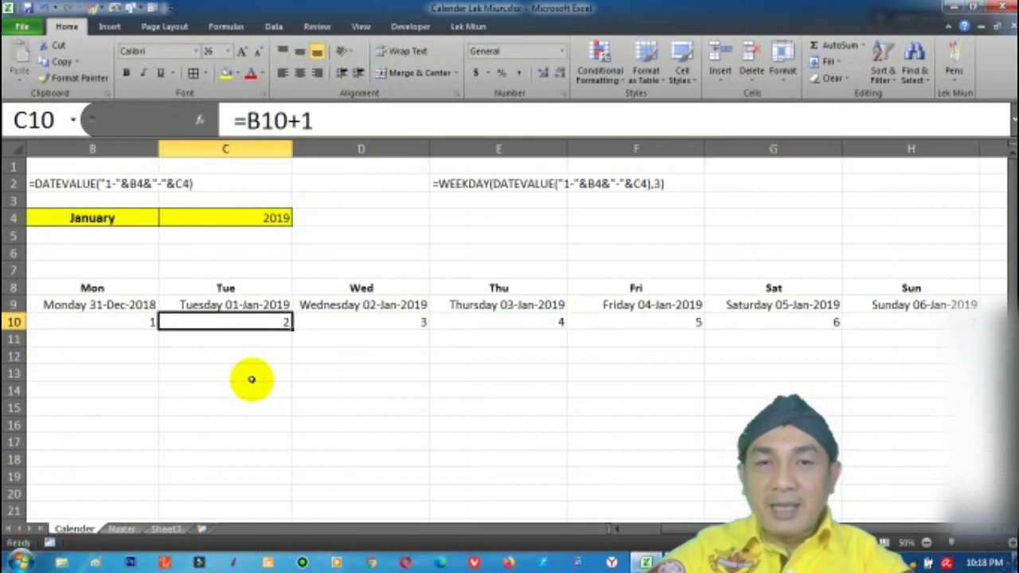
key(Left)
key(ctrl+Right)
key(Down)
text(=)
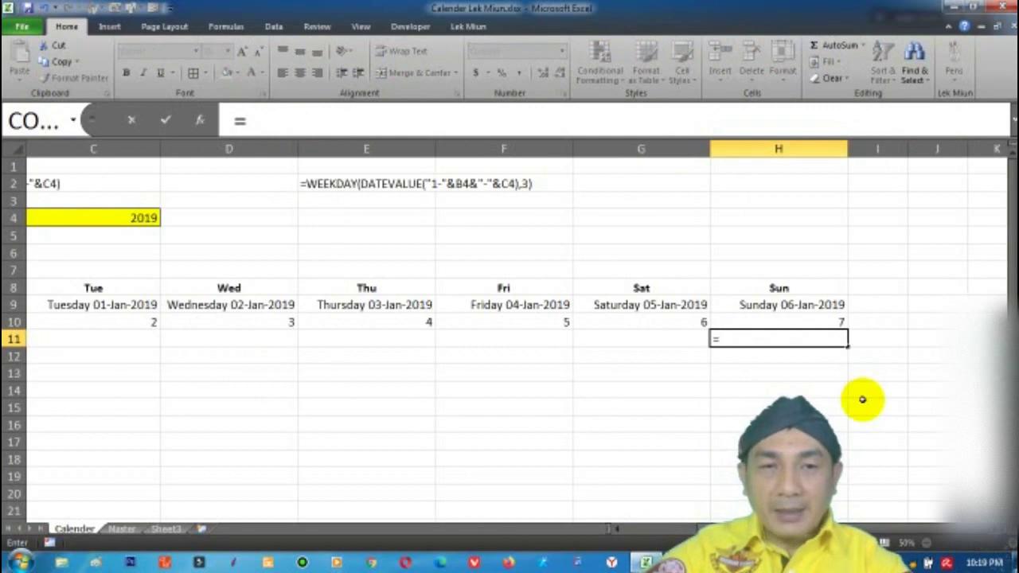
Step: Enter =H9+H10 in H11, showing Sunday 13-Jan-2019
key(Up)
key(Up)
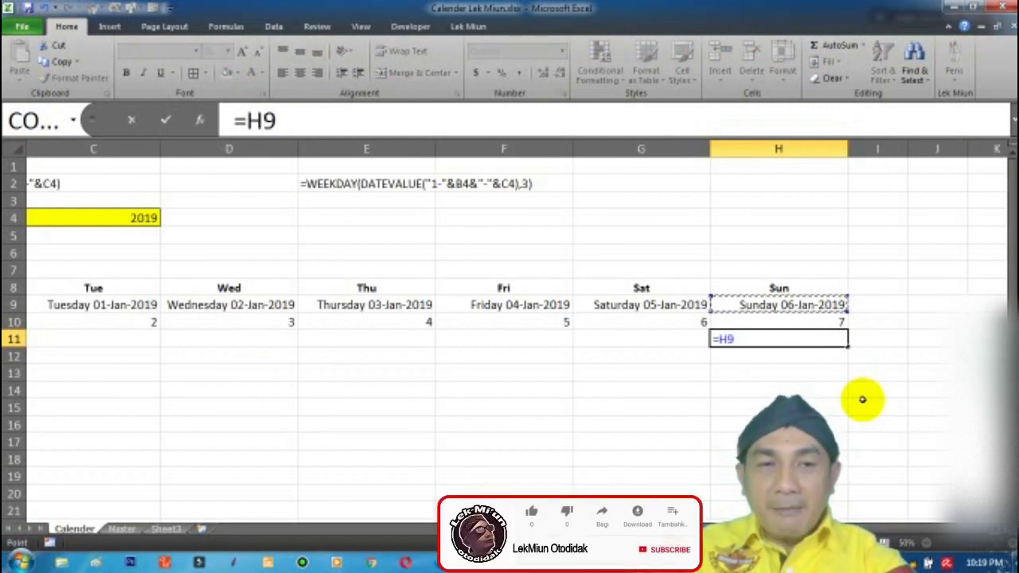
key(Up)
key(Return)
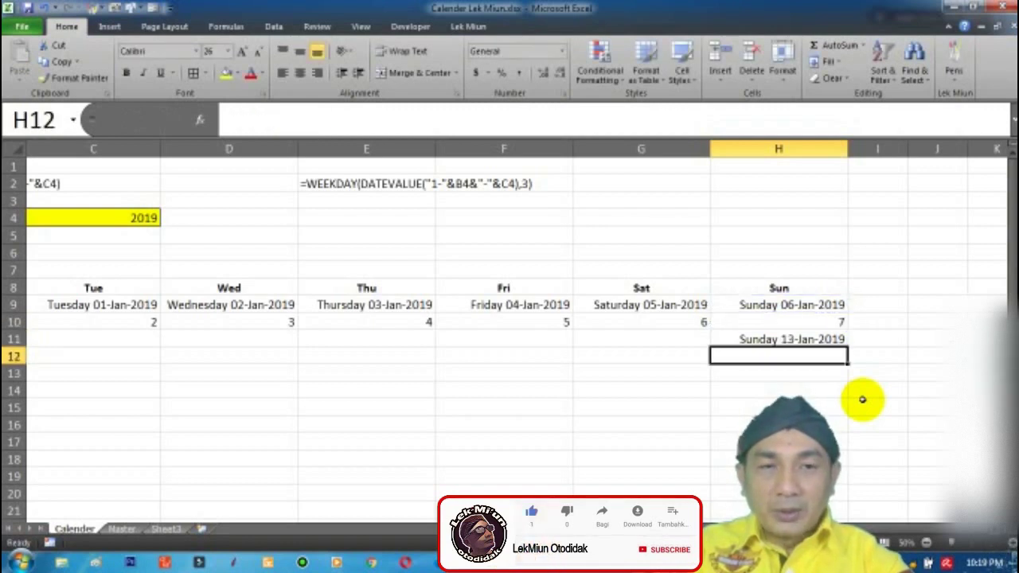
key(Up)
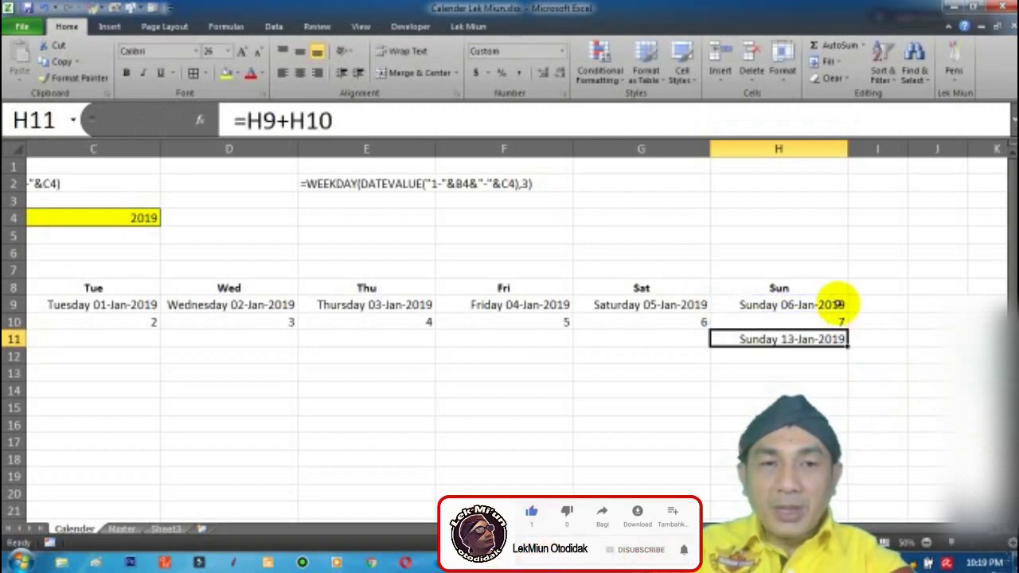
Step: Fill the H11 formula leftward across B11:H11
drag(848, 347, 47, 352)
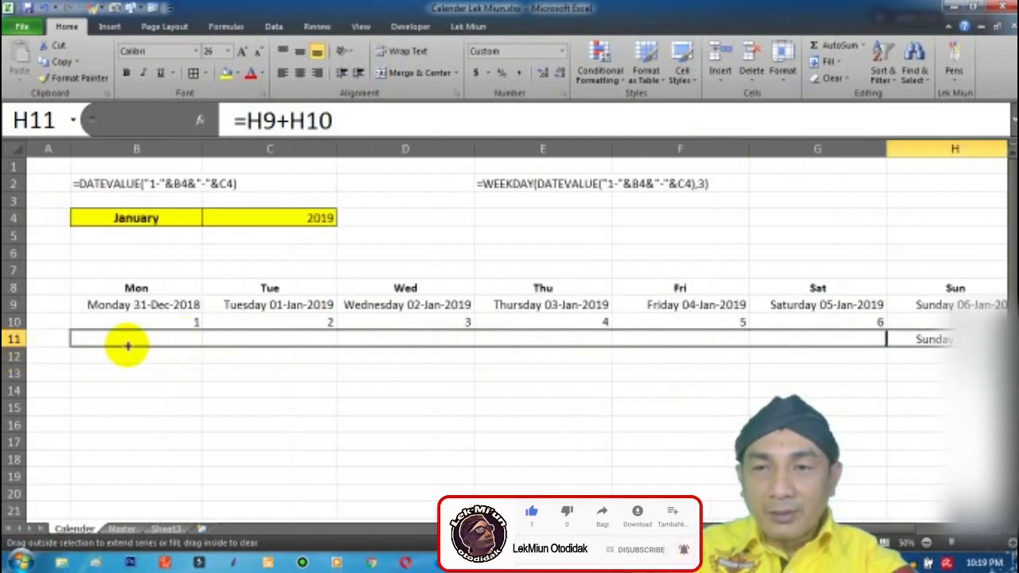
drag(47, 352, 104, 339)
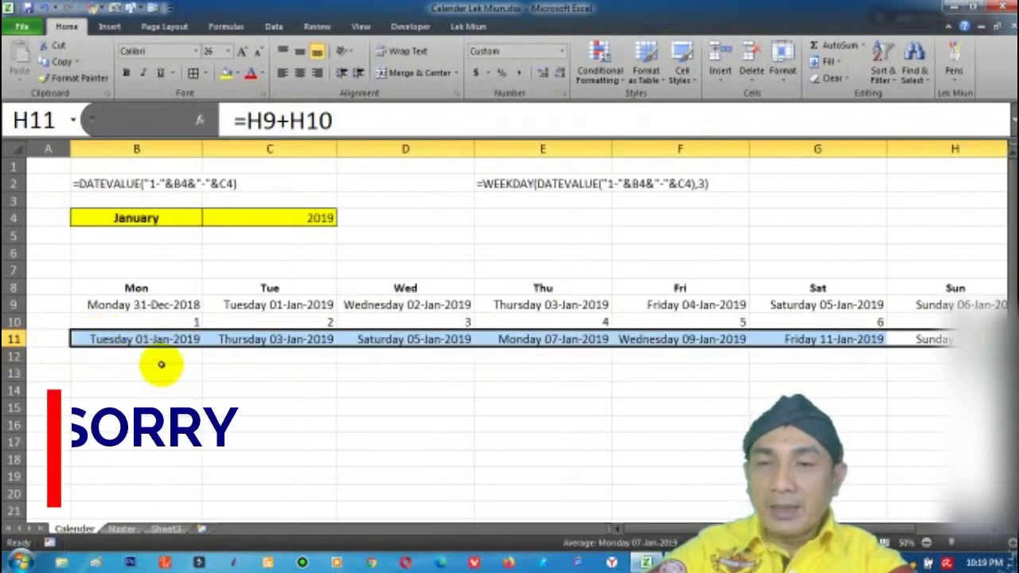
click(402, 340)
click(445, 390)
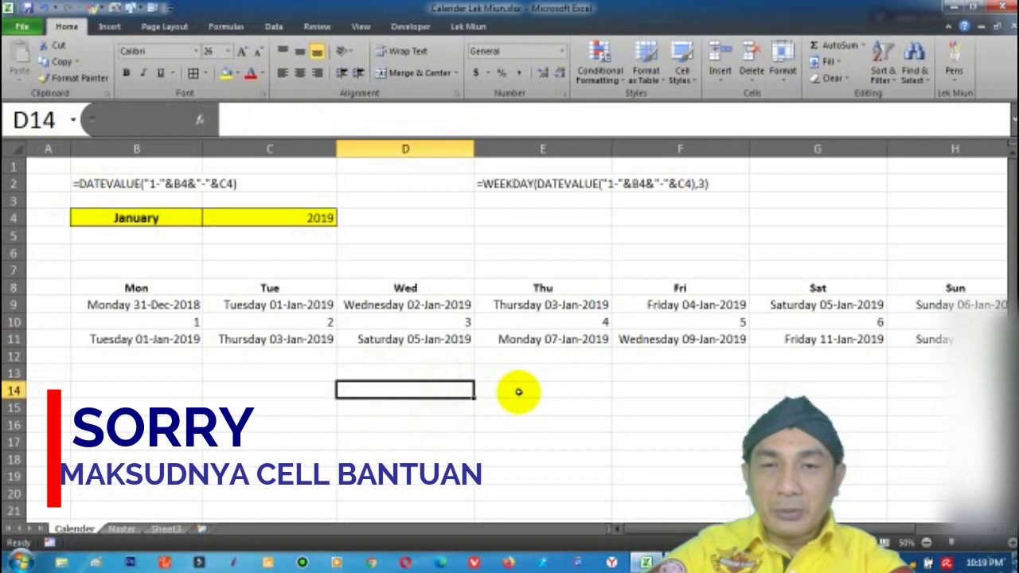
text(=)
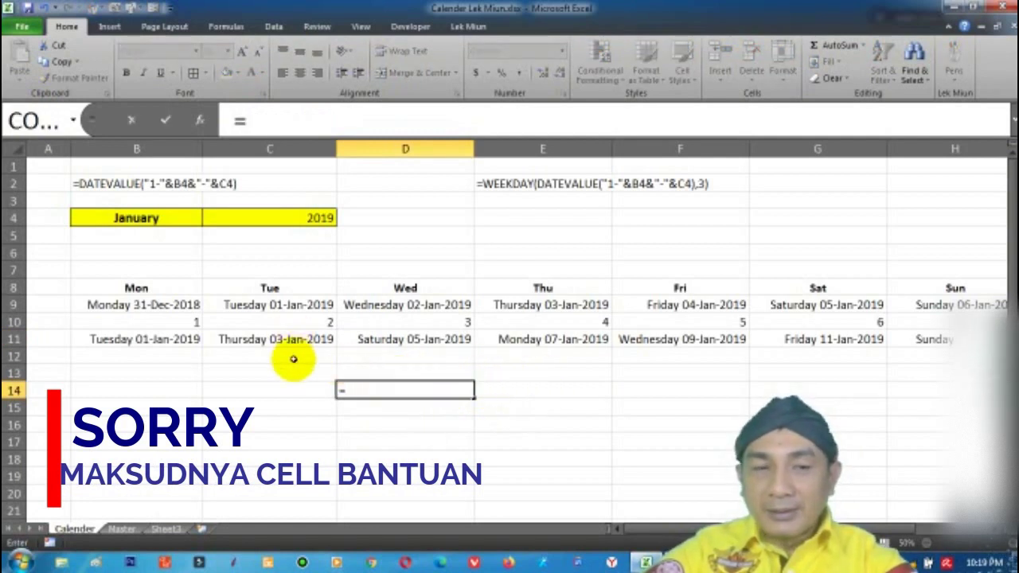
Step: Start D14 with B2's copied =DATEVALUE("1-"&B4&"-"&C4) text followed by a minus sign
key(Escape)
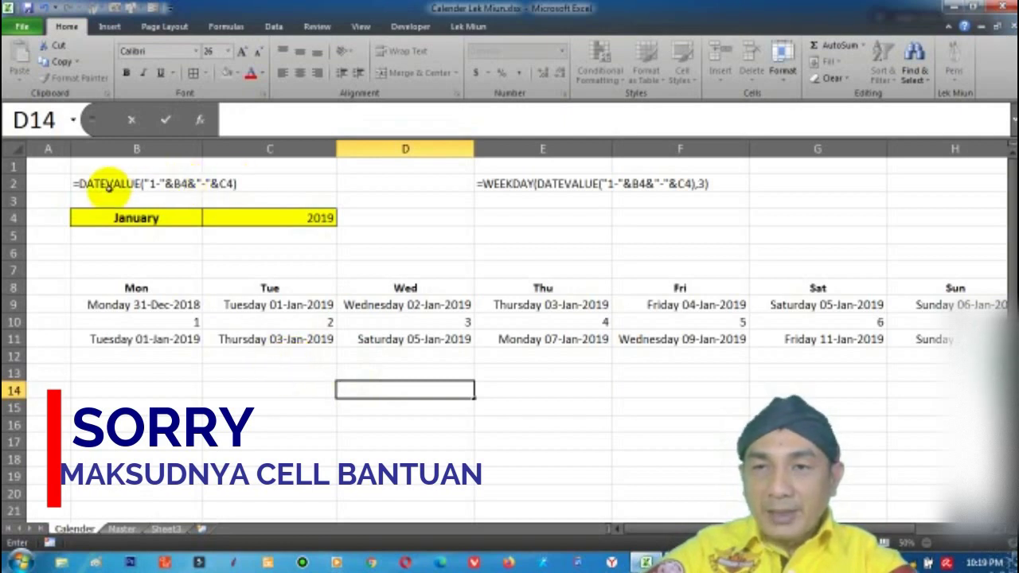
click(103, 183)
drag(580, 119, 239, 123)
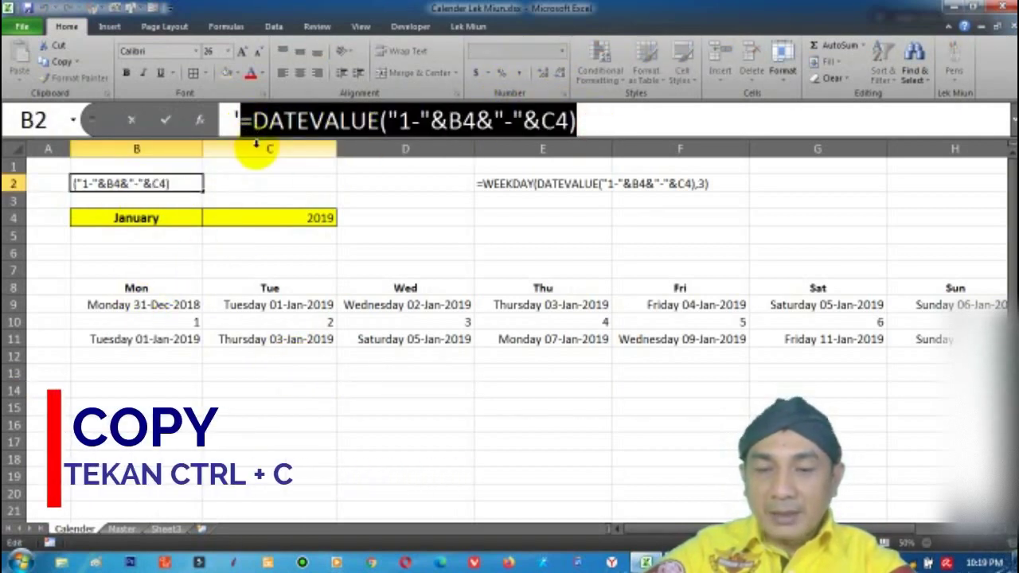
click(381, 388)
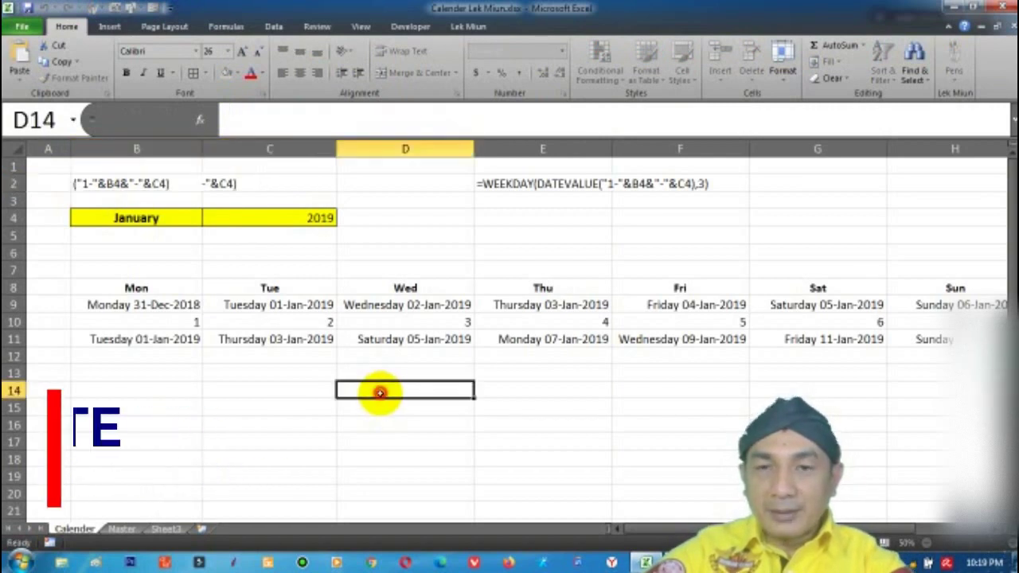
click(248, 120)
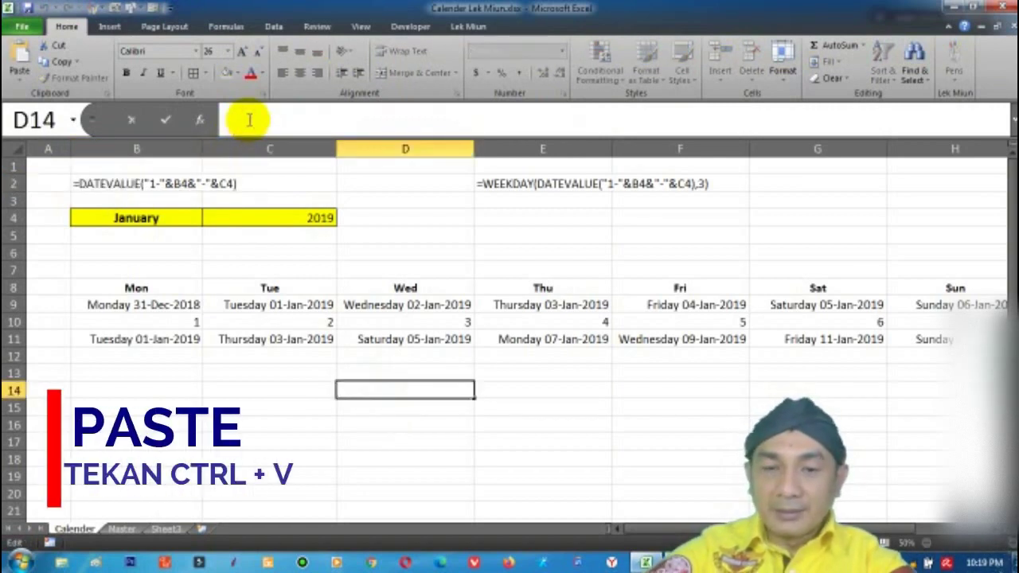
key(ctrl+v)
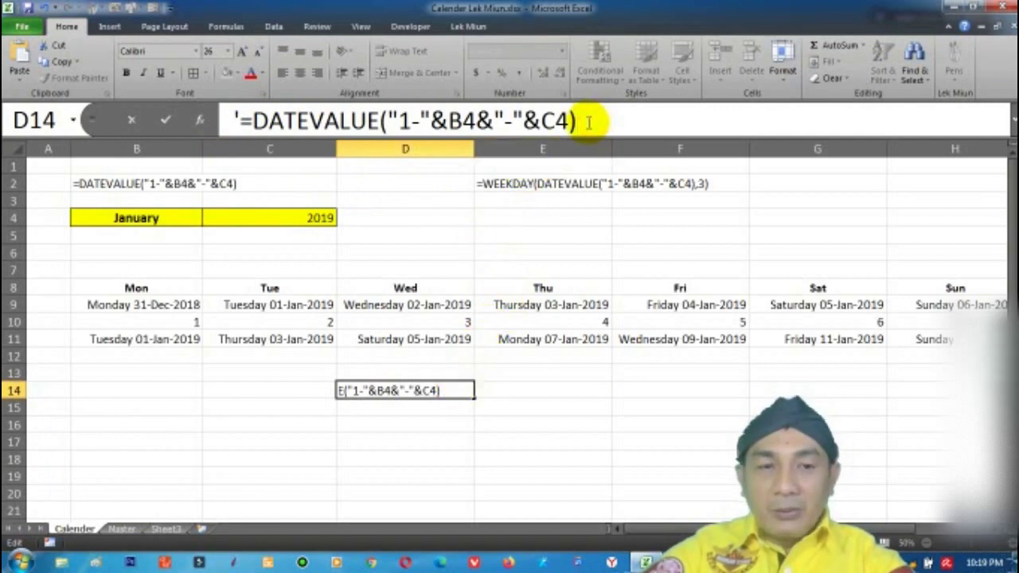
text(-)
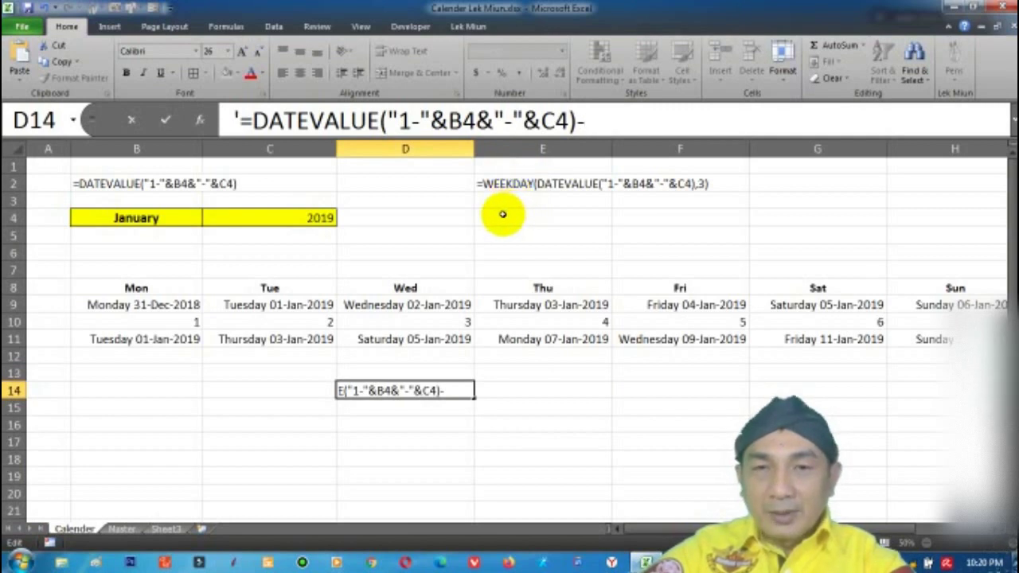
Step: Copy the WEEKDAY formula text from E2 after reviewing the H9–H11 test cells
click(504, 187)
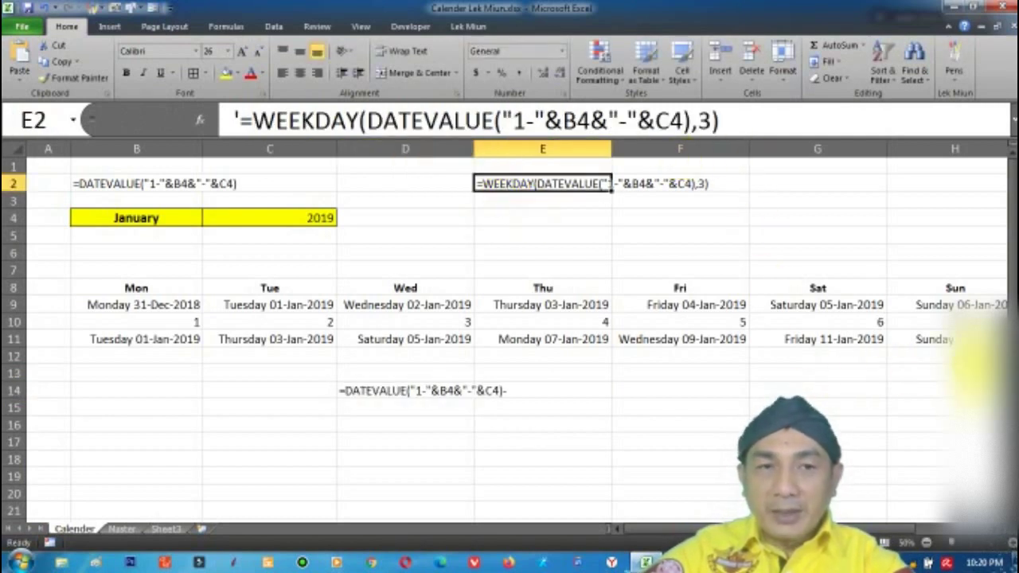
click(964, 307)
click(952, 322)
click(944, 340)
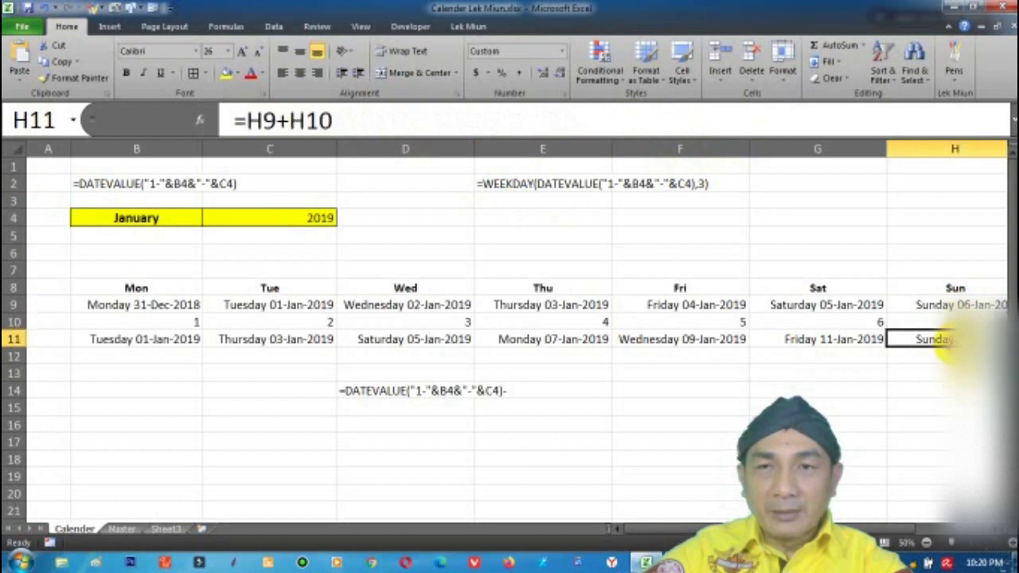
click(547, 187)
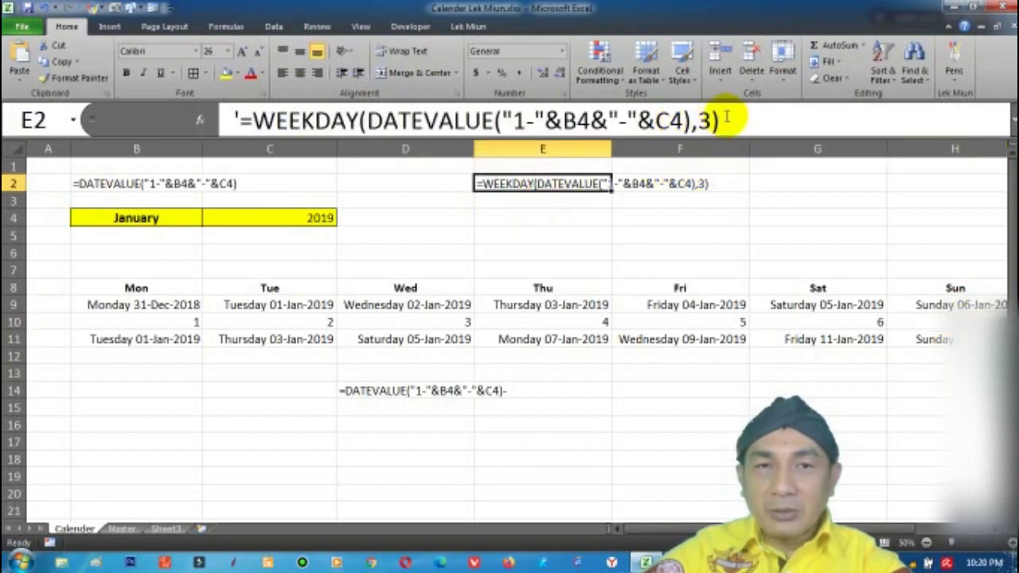
mouse_move(721, 119)
mouse_down()
mouse_move(452, 120)
mouse_move(239, 100)
mouse_move(251, 121)
mouse_up()
key(ctrl+c)
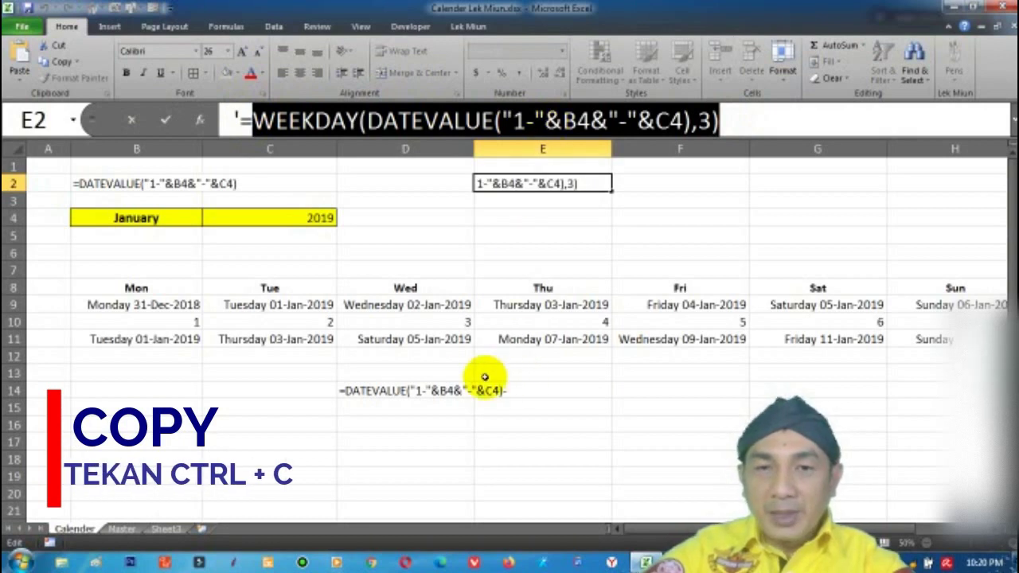
key(Return)
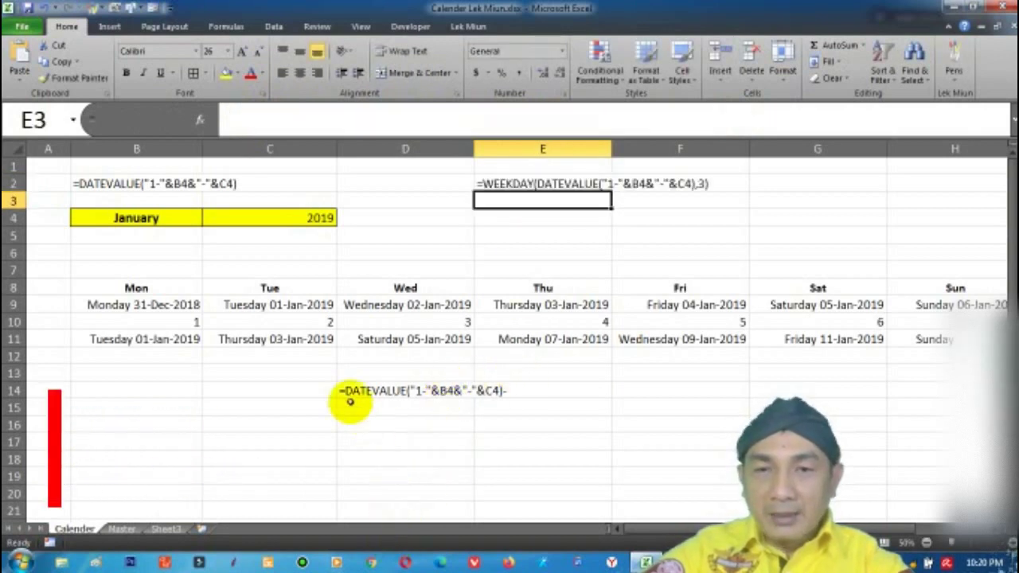
Step: Append the WEEKDAY part to D14 and remove the leading apostrophe so it calculates 43465
click(350, 398)
click(638, 119)
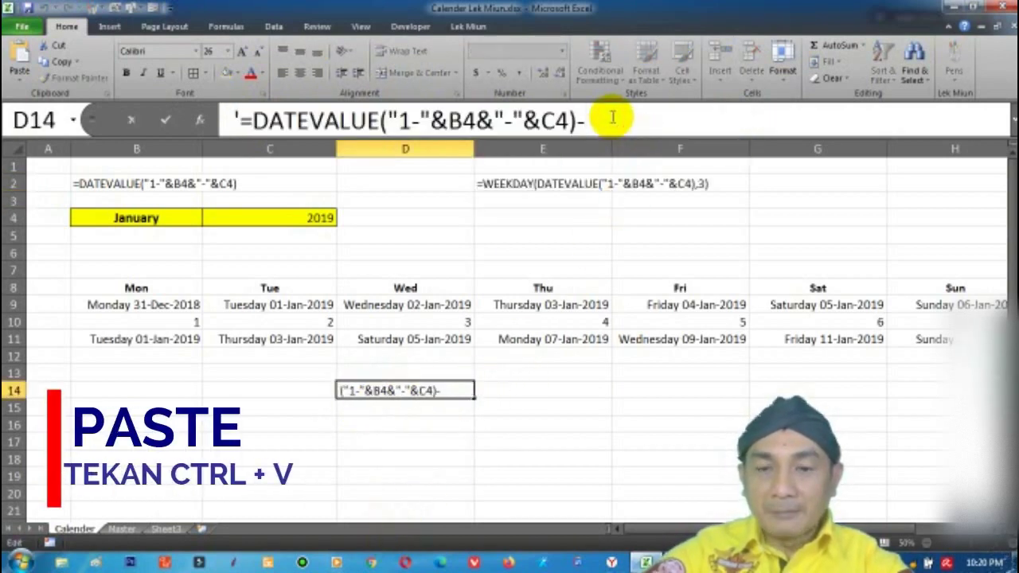
key(ctrl+v)
key(Return)
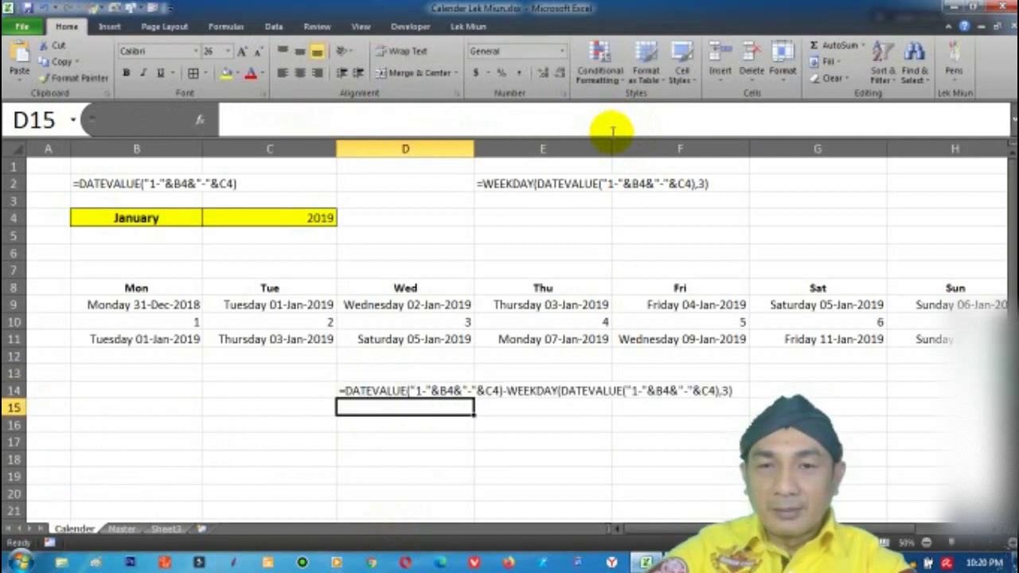
click(398, 391)
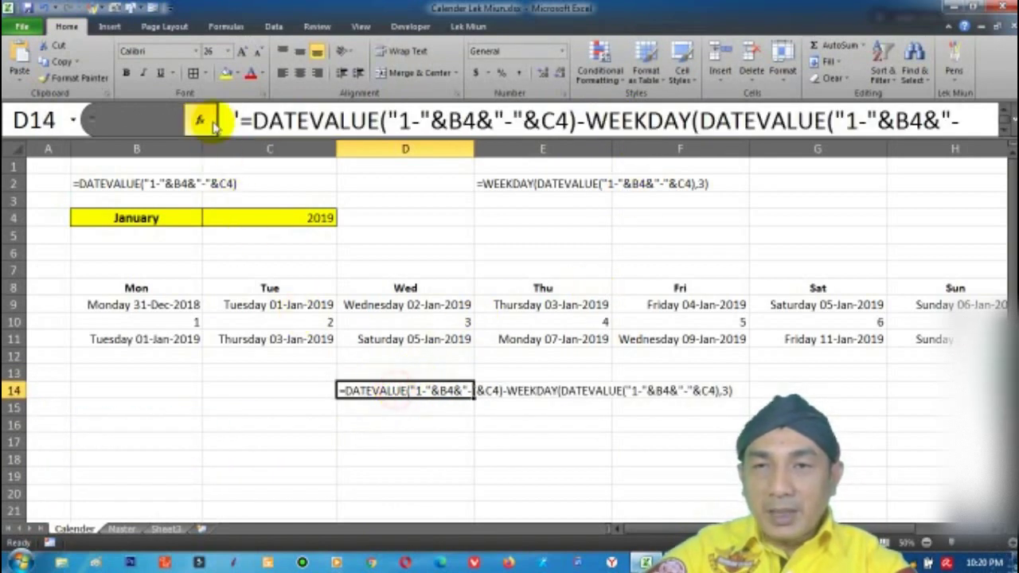
click(244, 121)
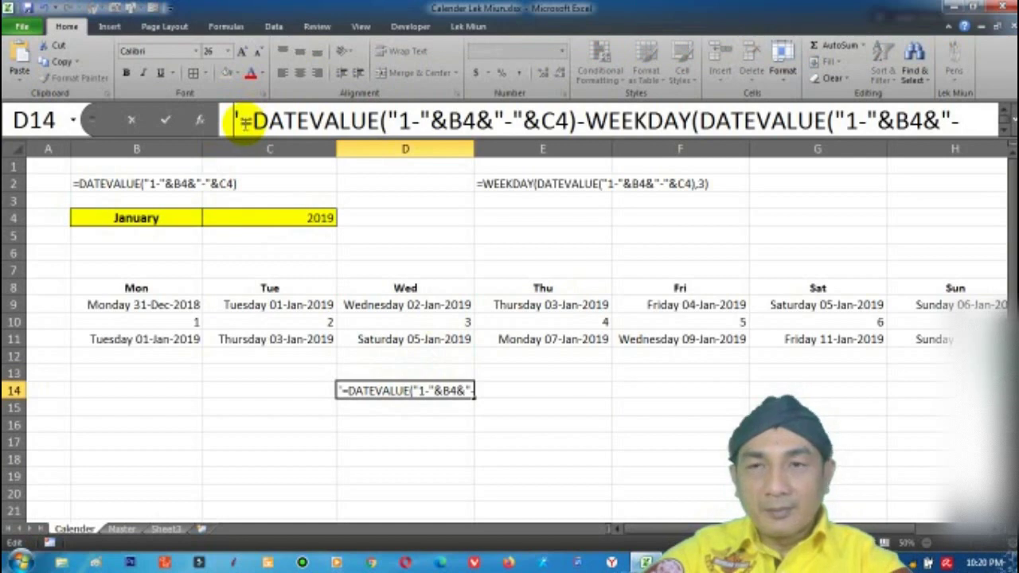
key(BackSpace)
key(Return)
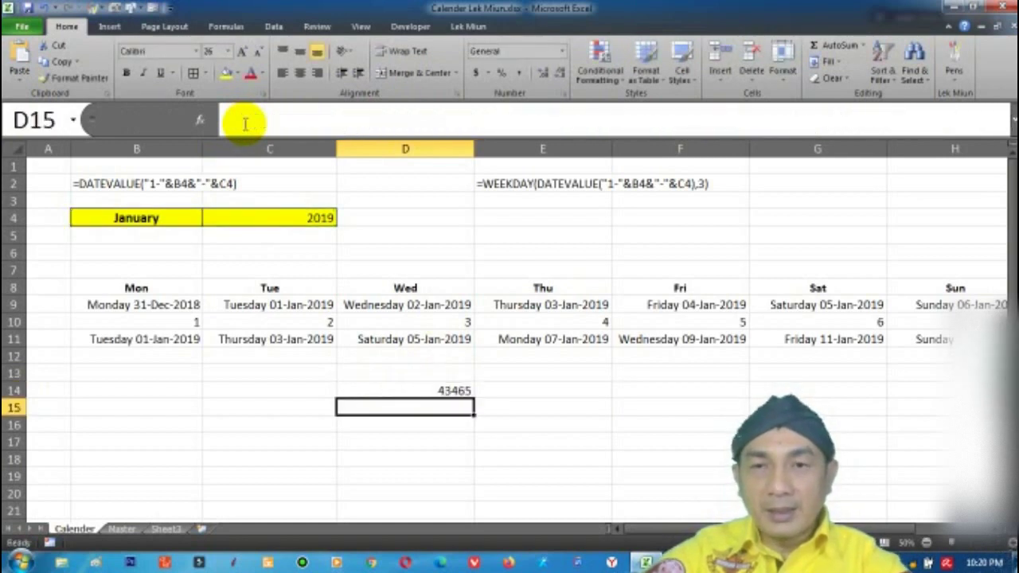
Step: Copy D11's date format to D14 so it shows Monday 31-Dec-2018
click(400, 391)
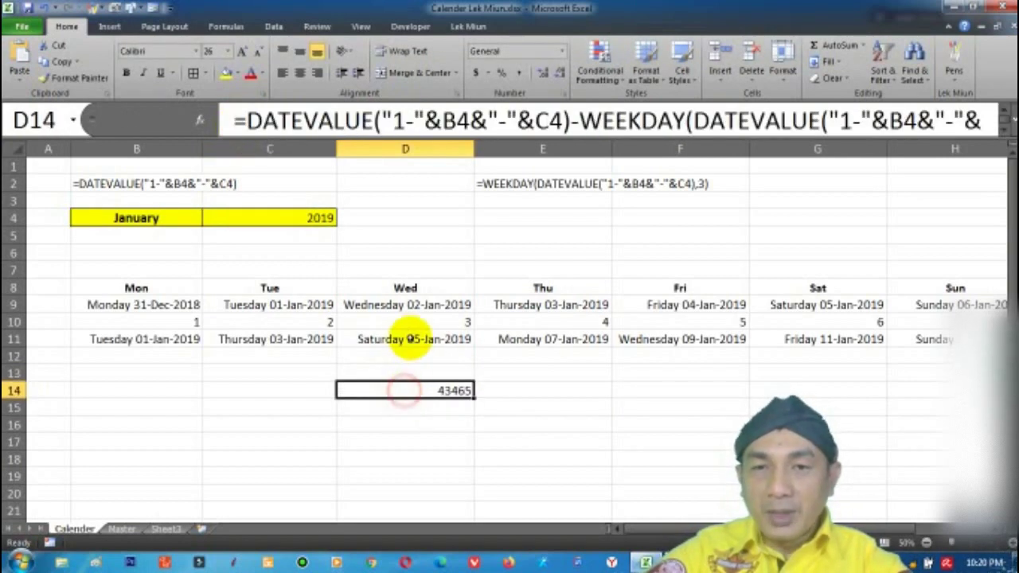
click(407, 338)
click(67, 77)
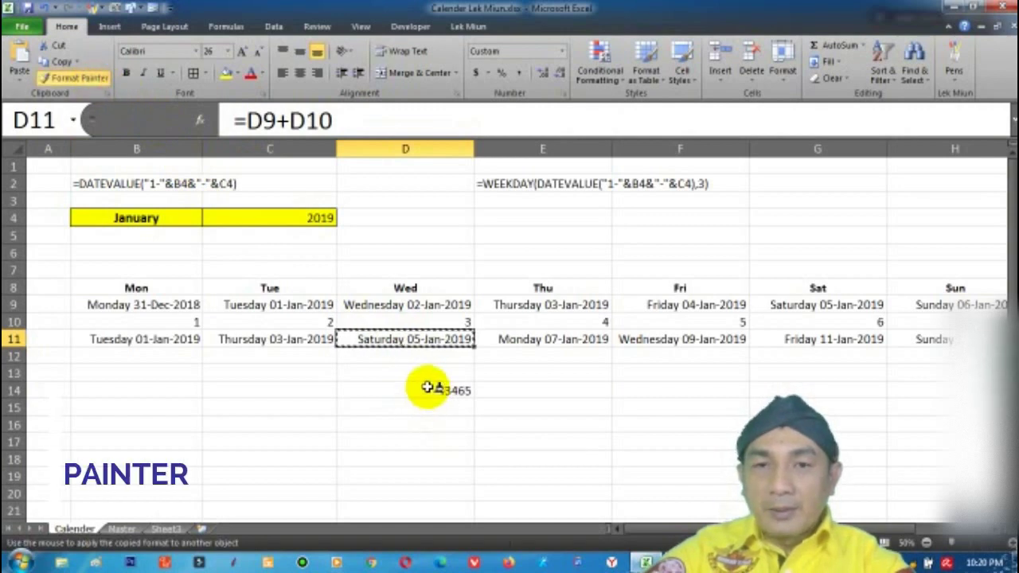
click(423, 389)
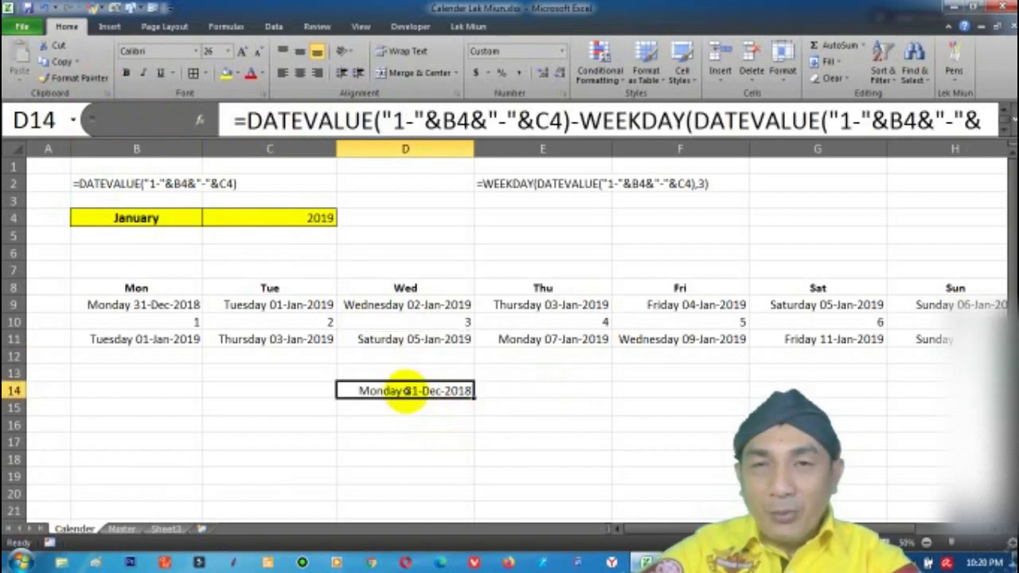
click(423, 339)
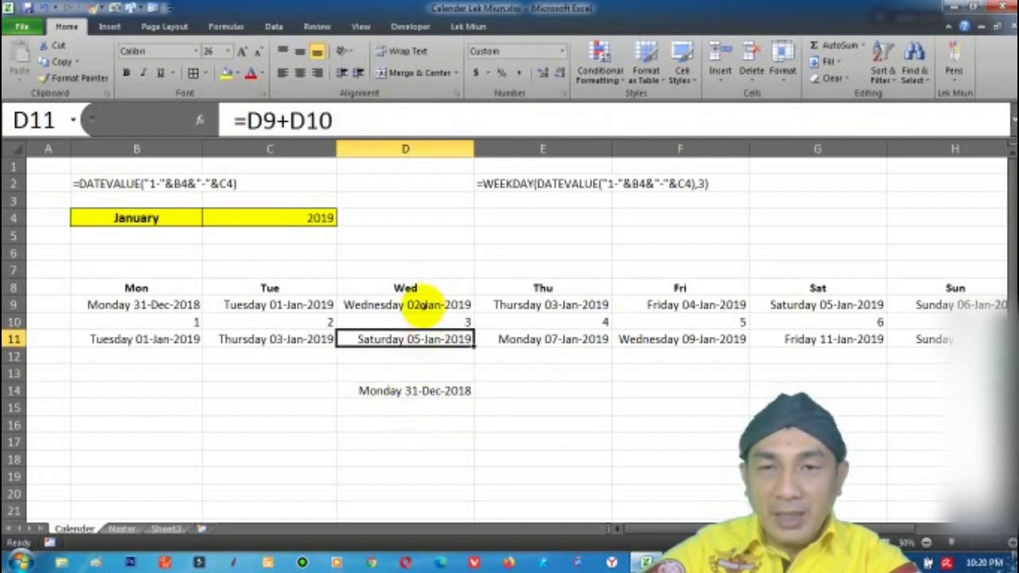
click(423, 305)
click(414, 340)
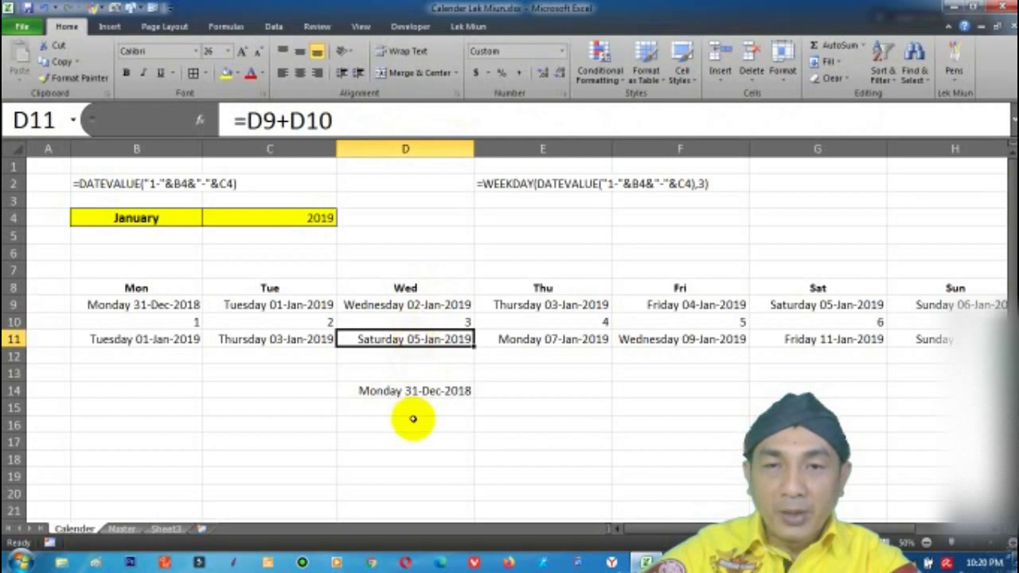
click(414, 391)
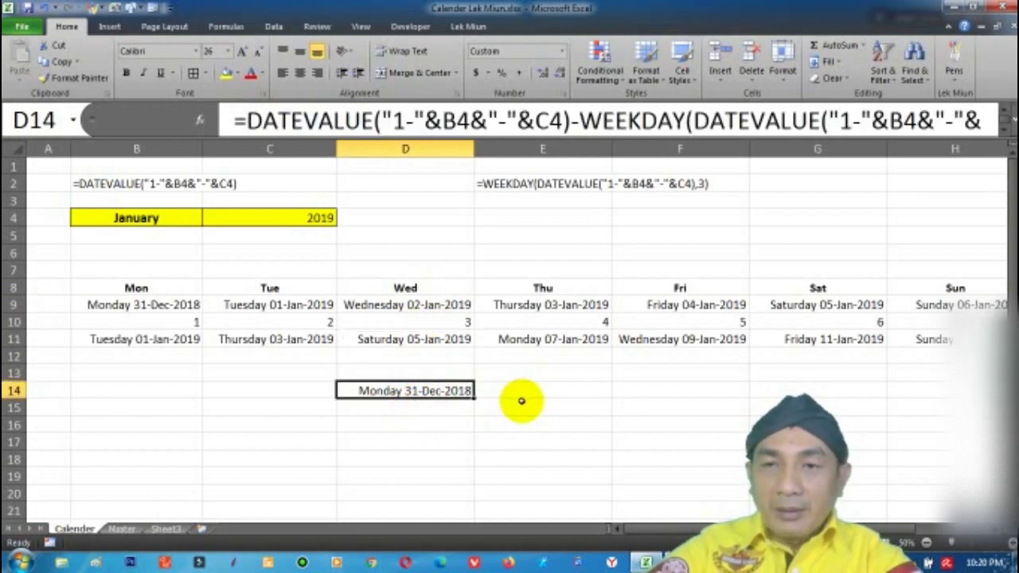
Step: Move the first-Monday formula from D14 into B9
key(ctrl+x)
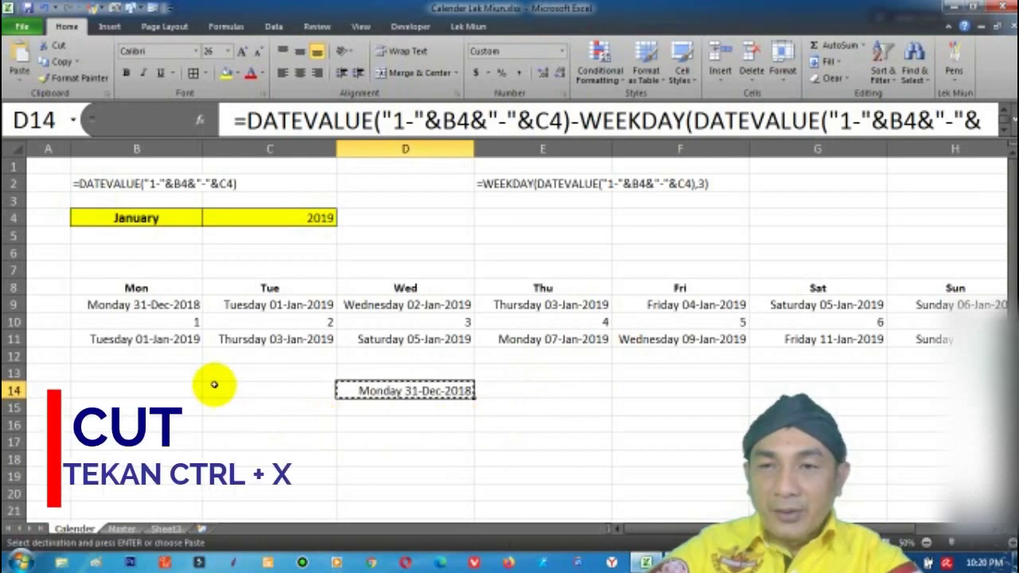
click(142, 306)
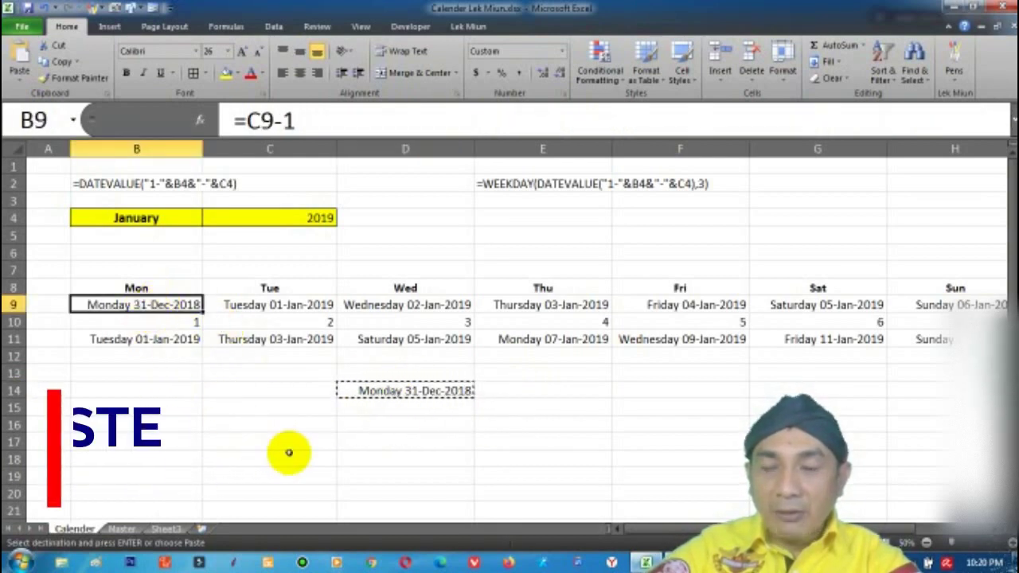
key(ctrl+v)
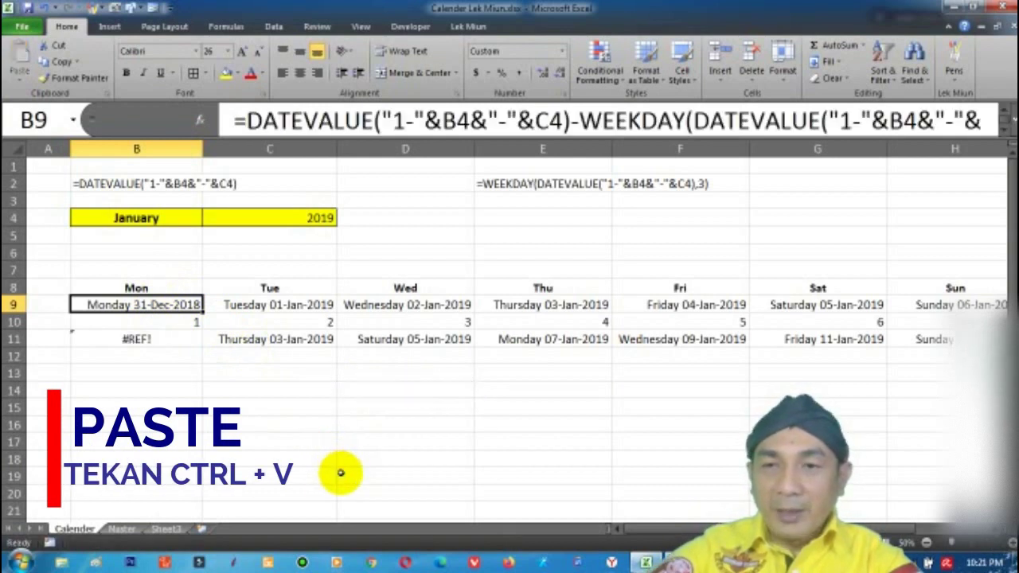
Step: Clear the old test dates in C9:H11 and select the leftovers in B10:B12
click(237, 305)
drag(237, 305, 955, 340)
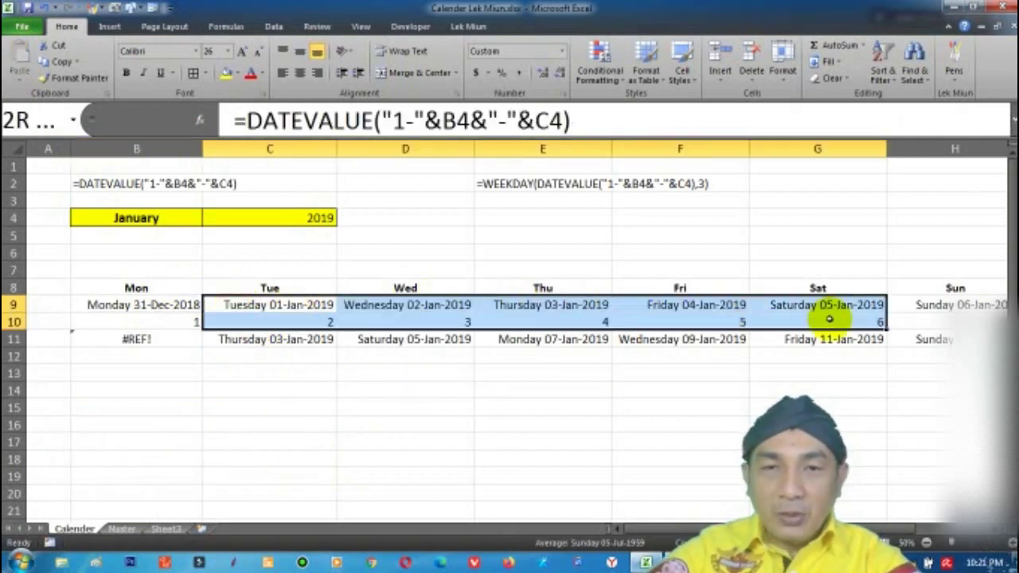
key(Delete)
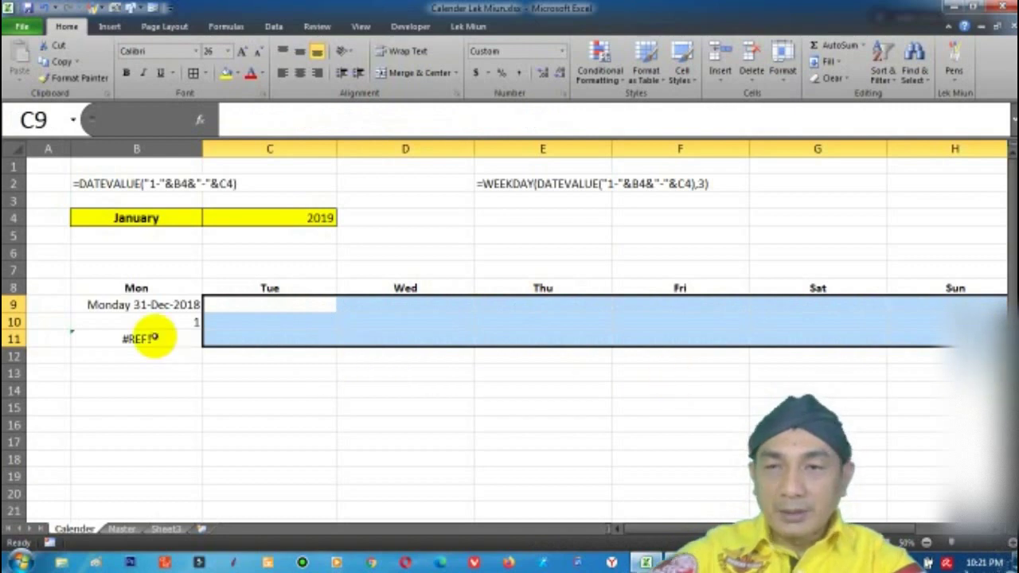
drag(141, 322, 150, 355)
Step: Clear the leftover B10:B12 values and view B9's full first-Monday formula
key(Delete)
click(151, 423)
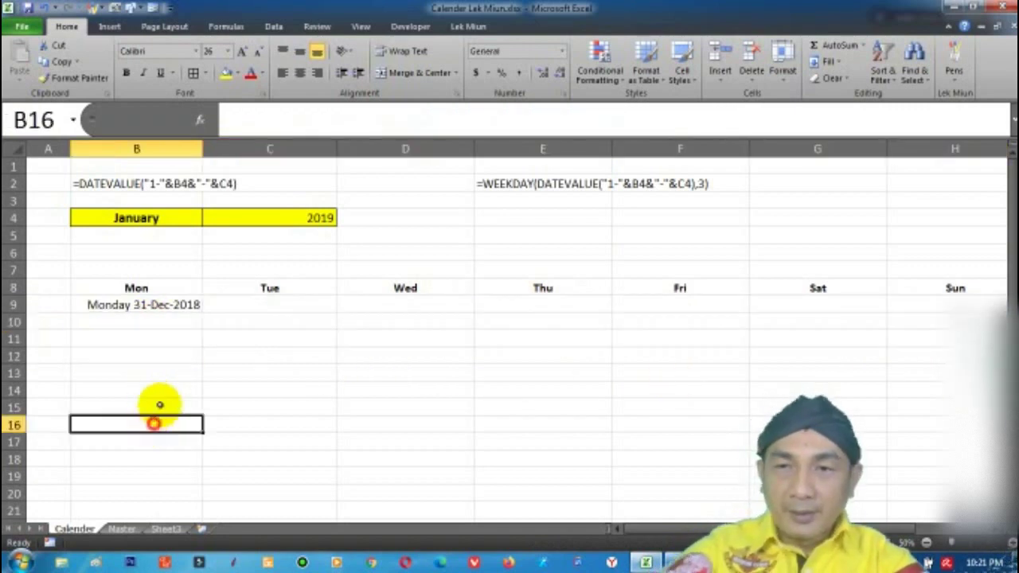
click(147, 309)
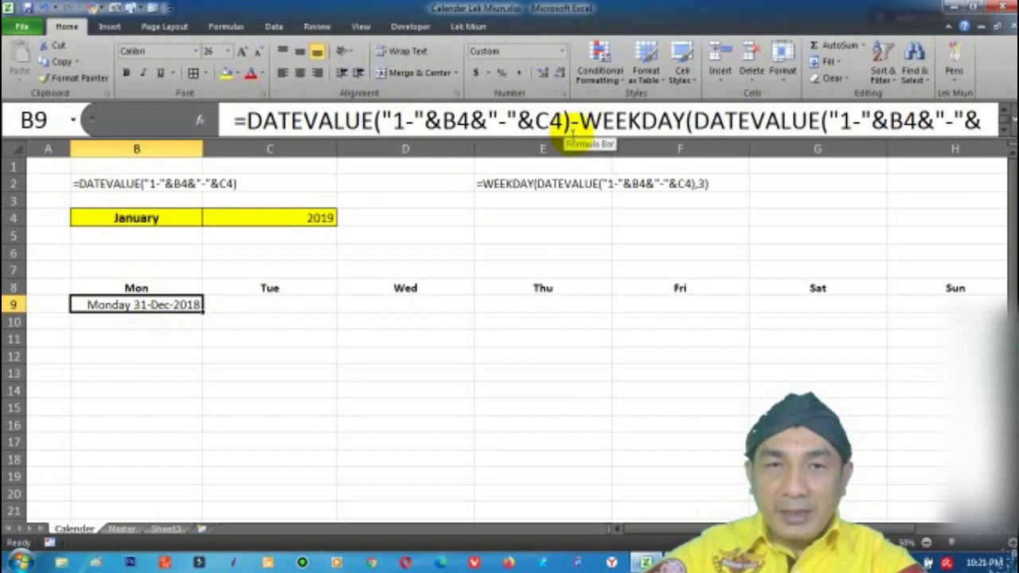
drag(572, 151, 565, 165)
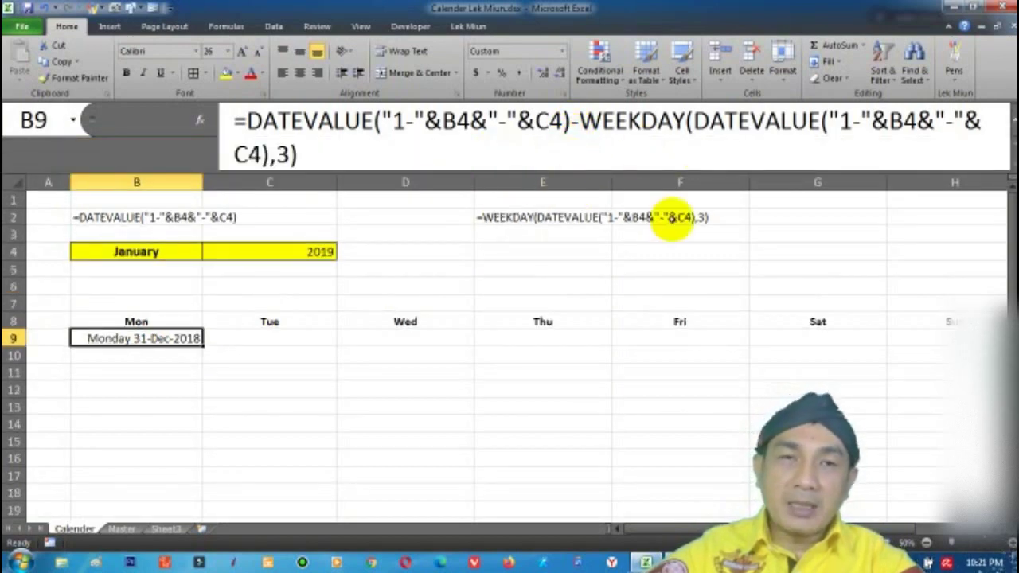
Step: Enter =B9+1 in C9 for Tuesday's date
click(239, 351)
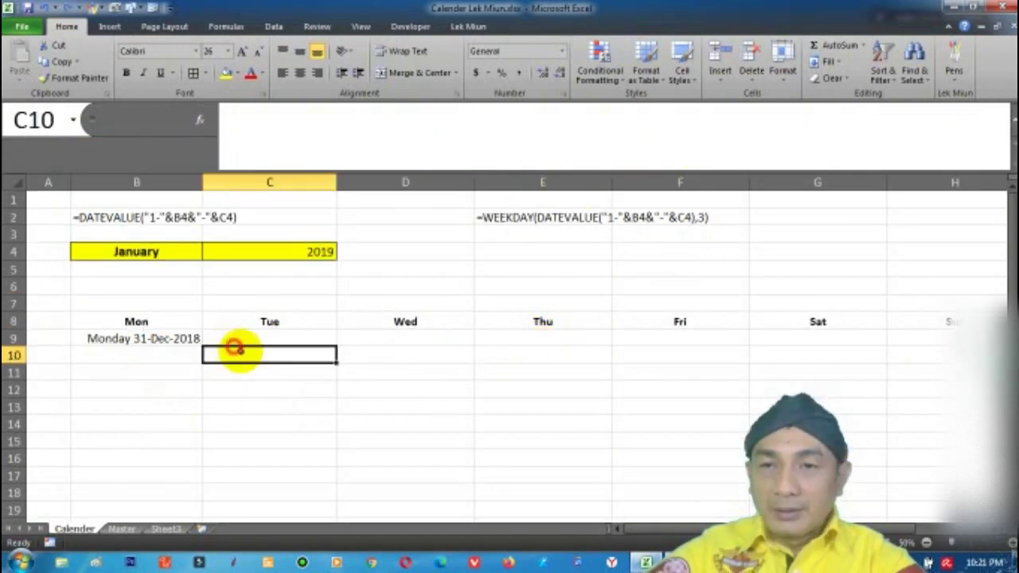
click(250, 335)
text(=B9+)
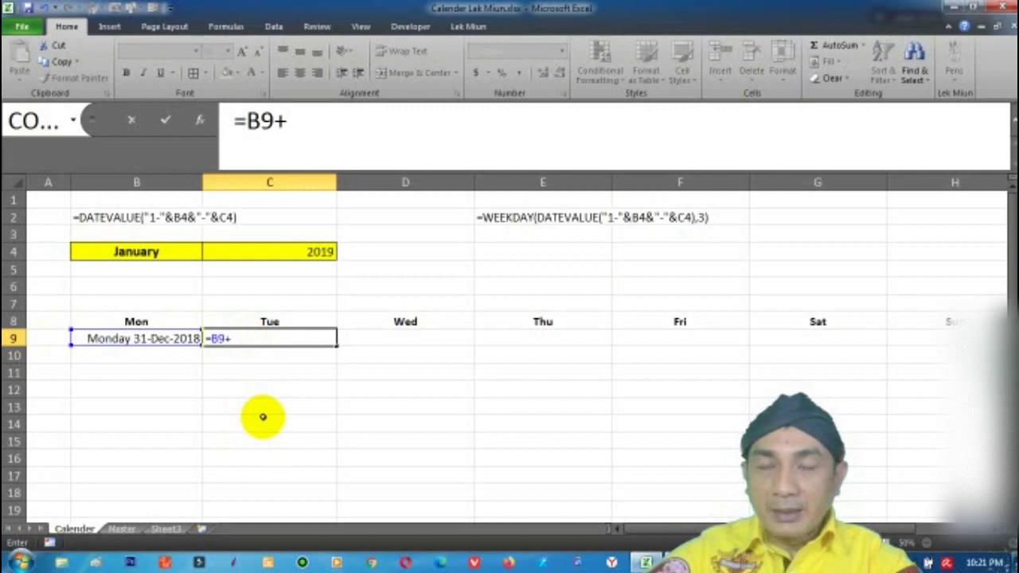
text(1)
key(Return)
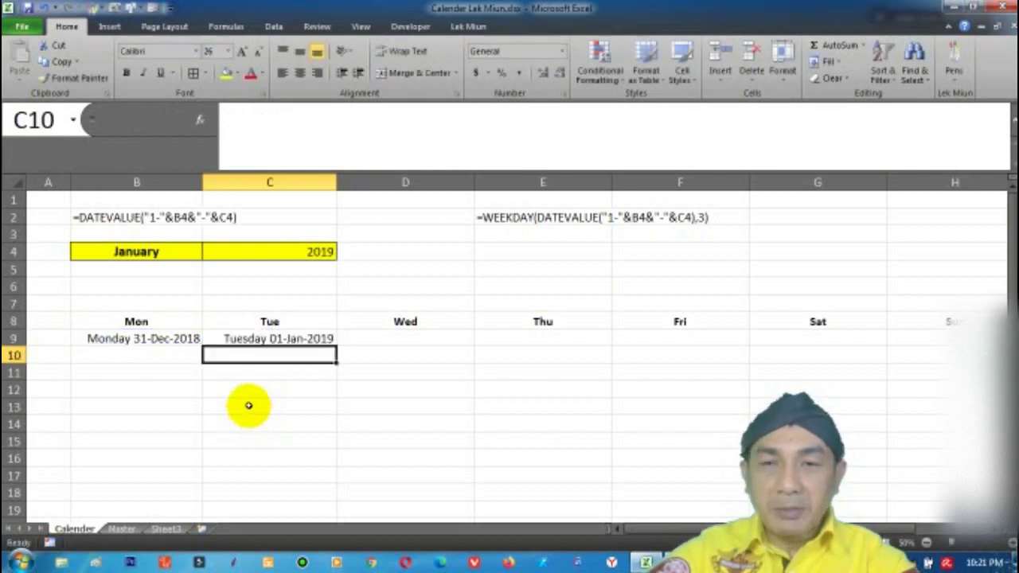
key(Up)
Step: Copy the C9 formula across D9:H9 so the week runs through Sunday 06-Jan-2019
key(ctrl+c)
key(Right)
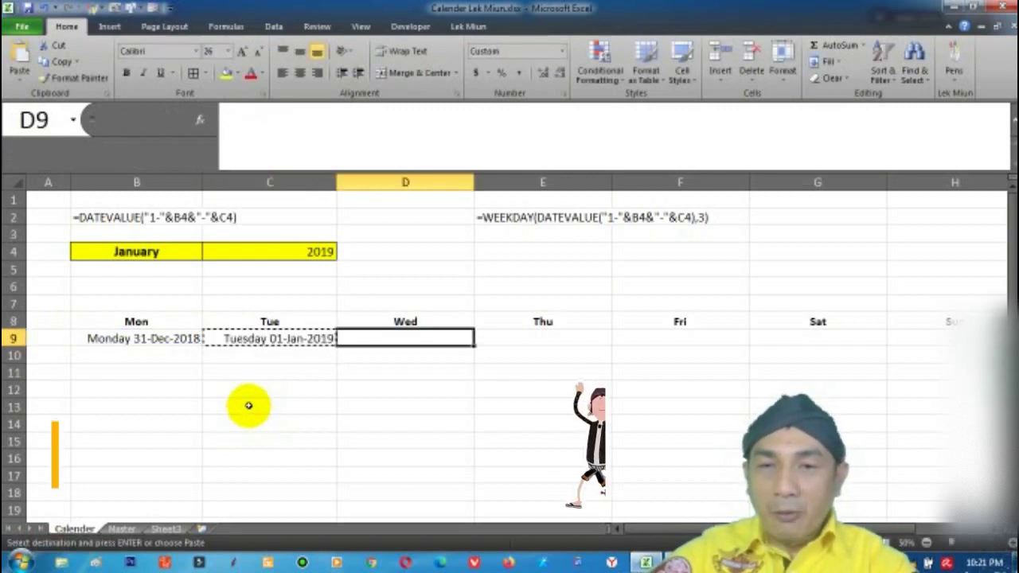
key(shift+Right)
key(shift+Right)
key(shift+Right)
key(shift+Right)
key(ctrl+v)
key(Left)
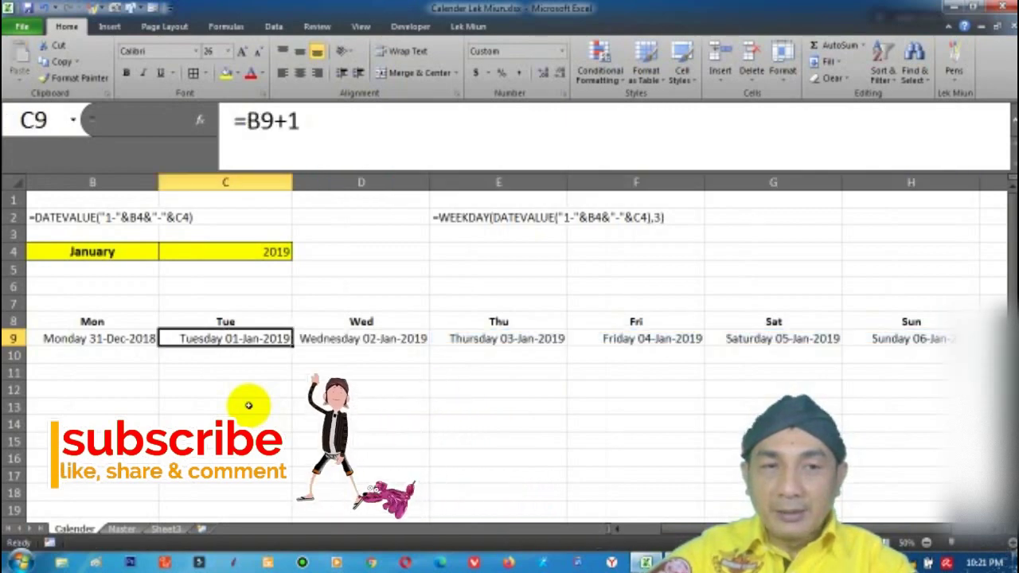
key(Left)
key(Left)
key(Right)
key(Down)
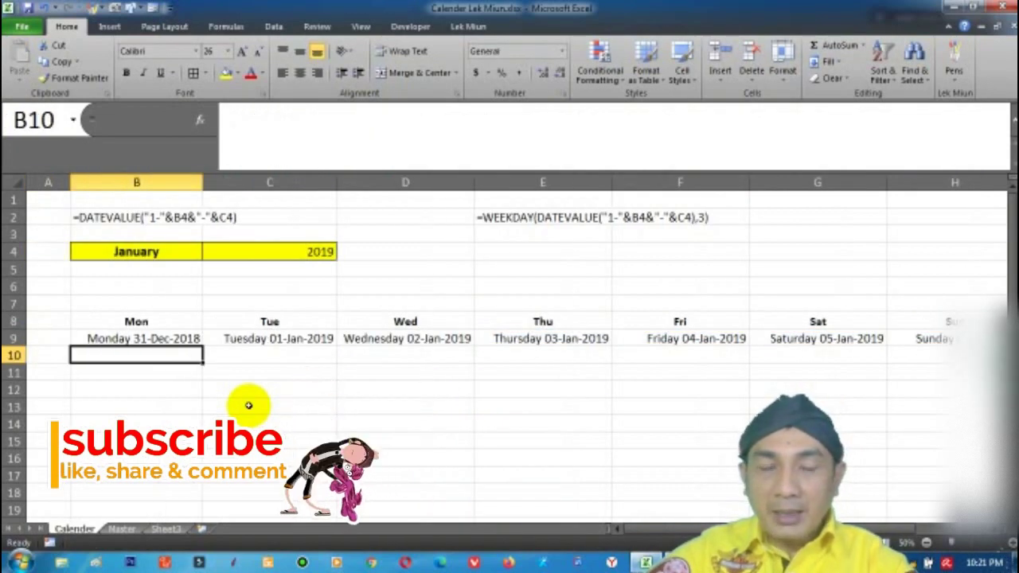
Step: Enter =B9+7 in B10 and fill it across to H10
text(=)
key(Up)
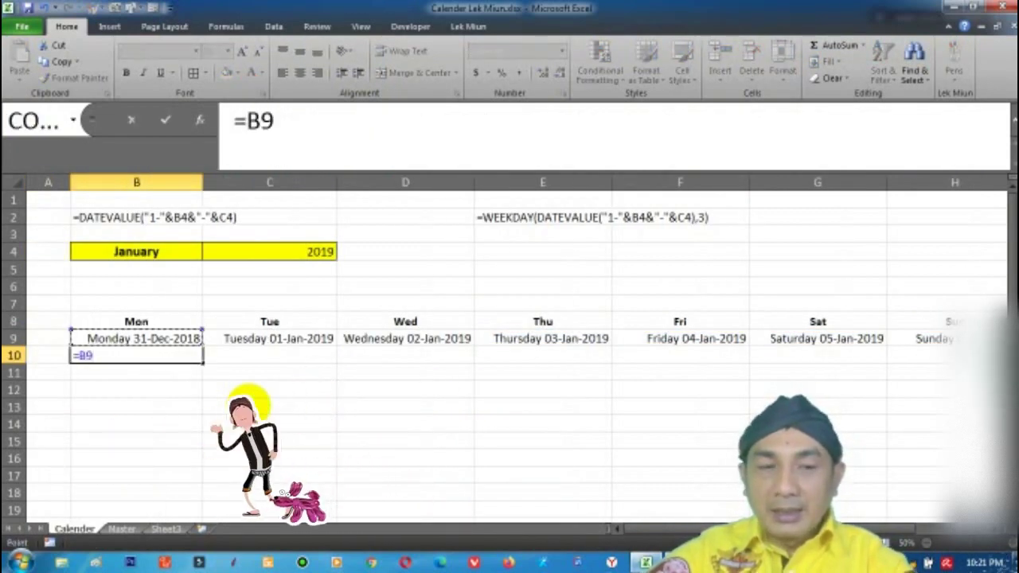
text(+7)
key(Return)
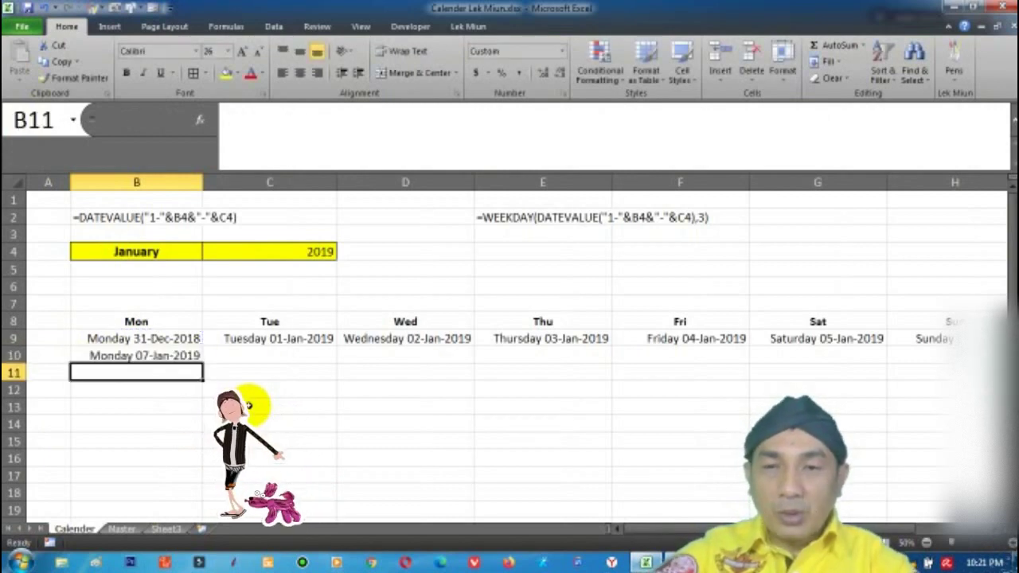
click(198, 355)
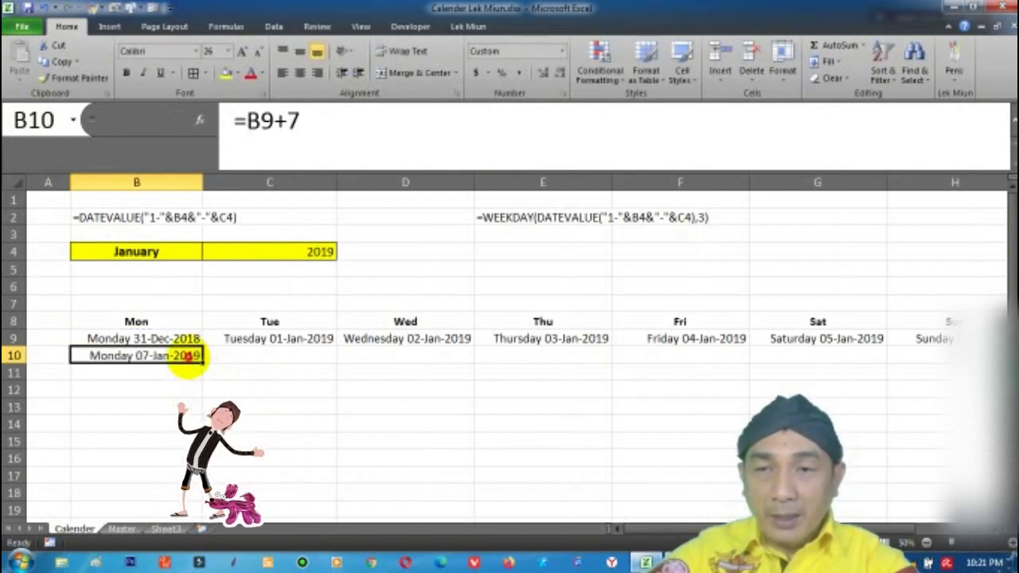
click(259, 339)
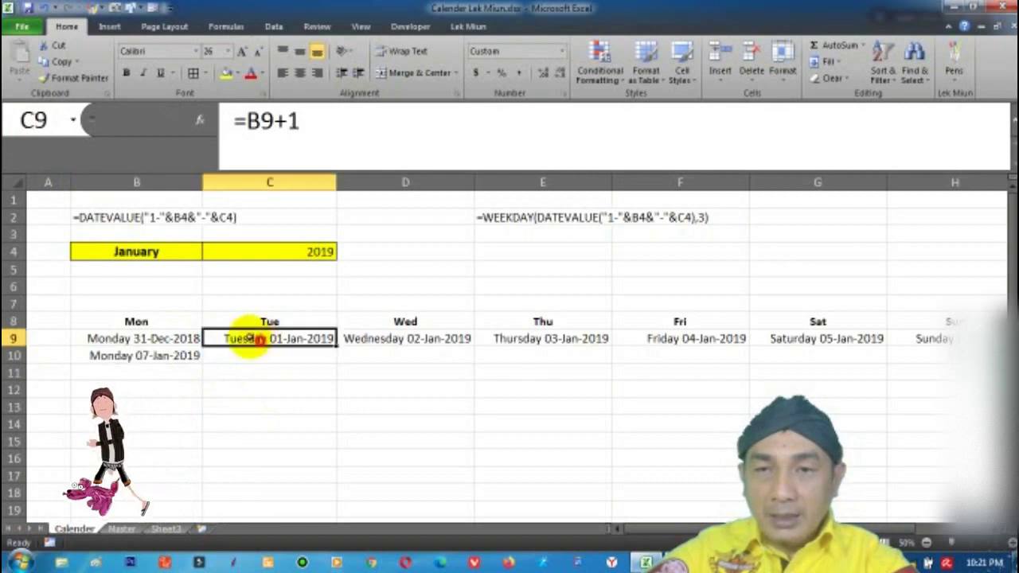
click(196, 359)
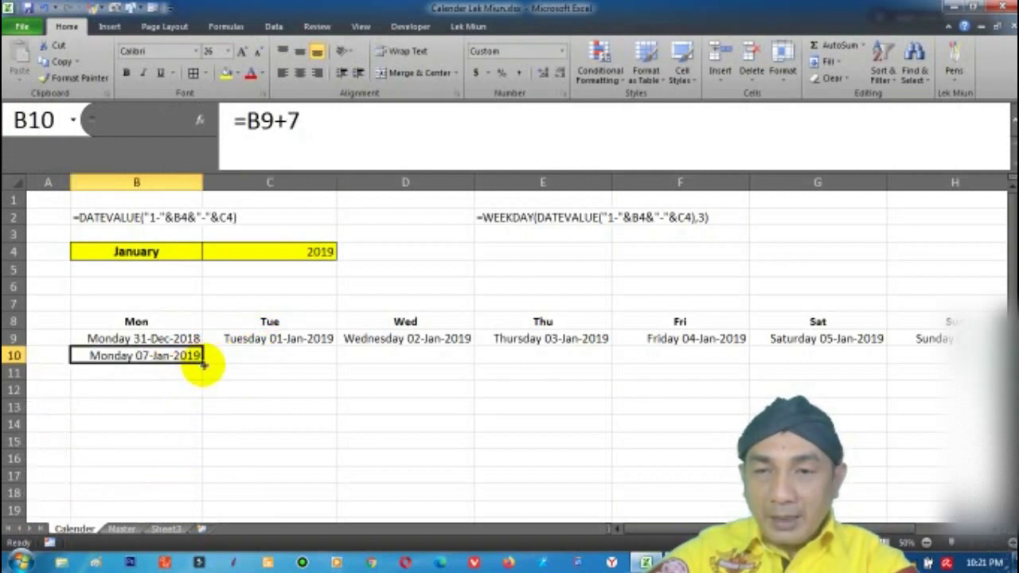
drag(203, 360, 948, 356)
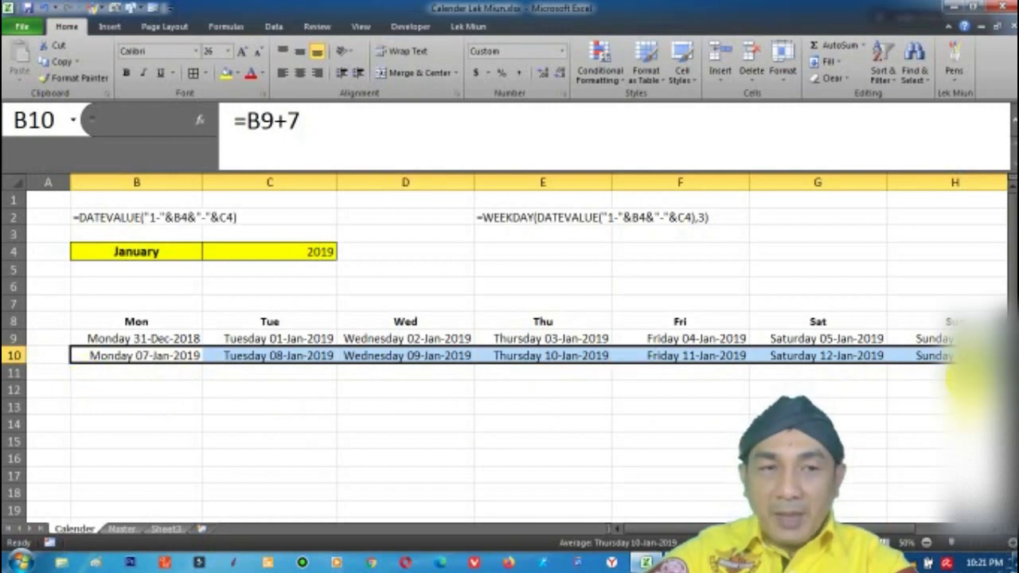
Step: Zoom out to 40% and fill the B10:H10 week down to row 44
scroll(509, 350, down, 1)
scroll(1001, 532, right, 1)
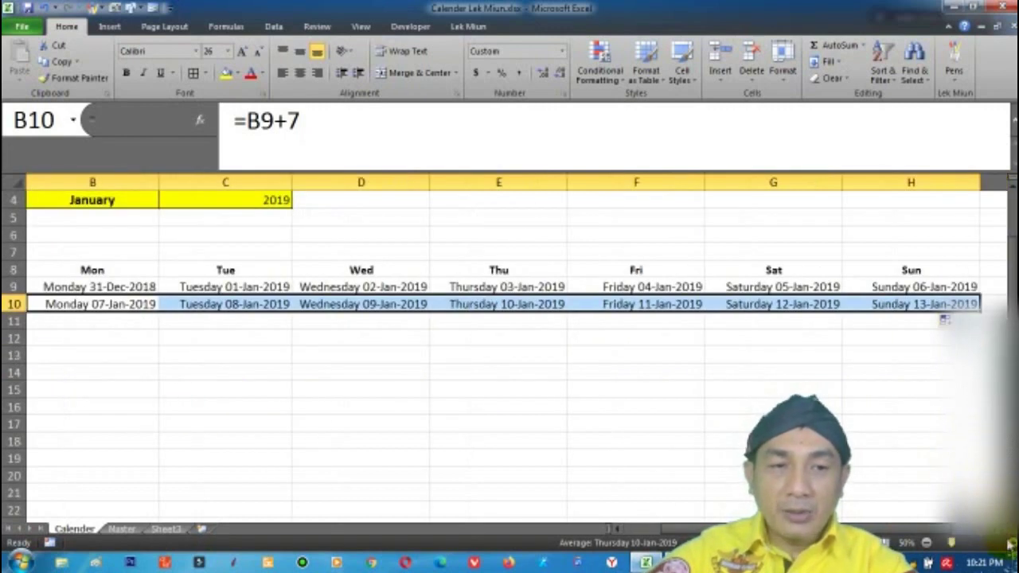
click(926, 543)
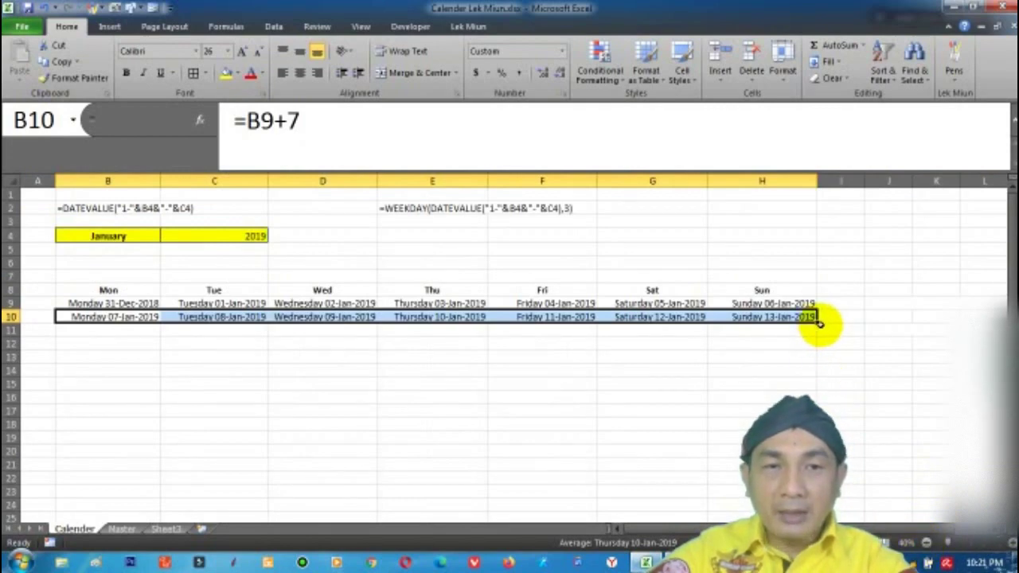
drag(817, 322, 717, 490)
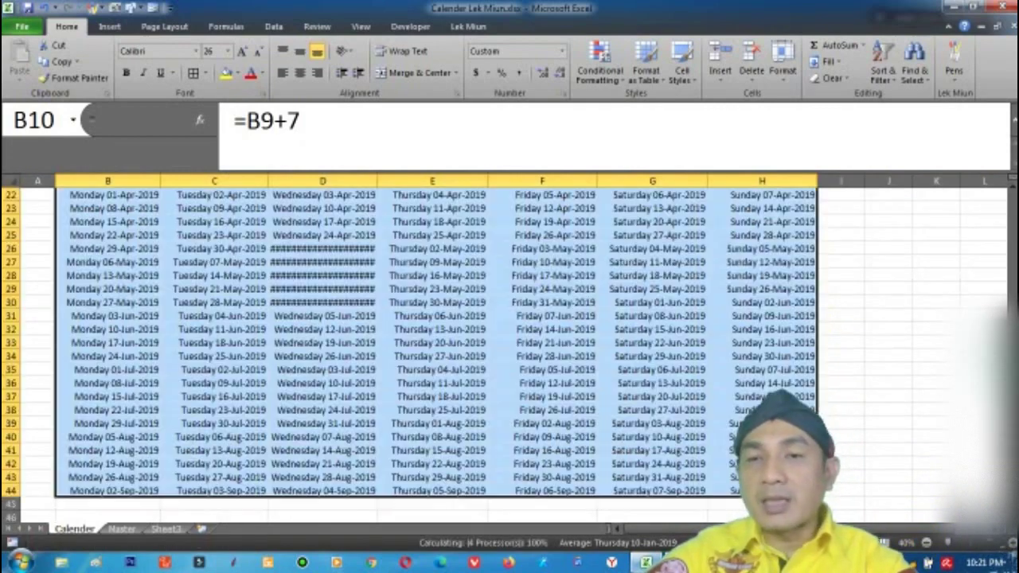
click(398, 277)
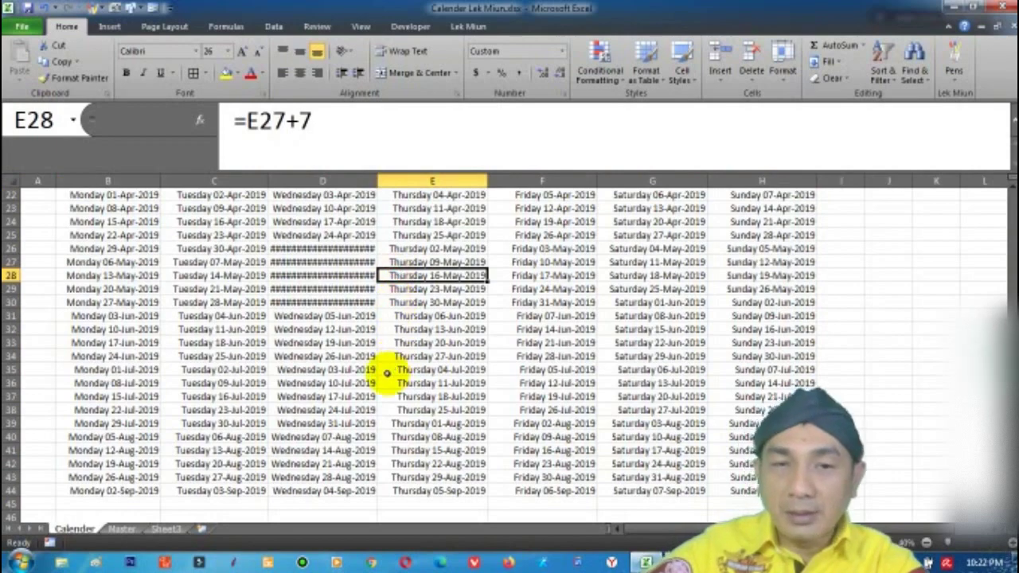
scroll(386, 373, up, 5)
scroll(394, 367, up, 2)
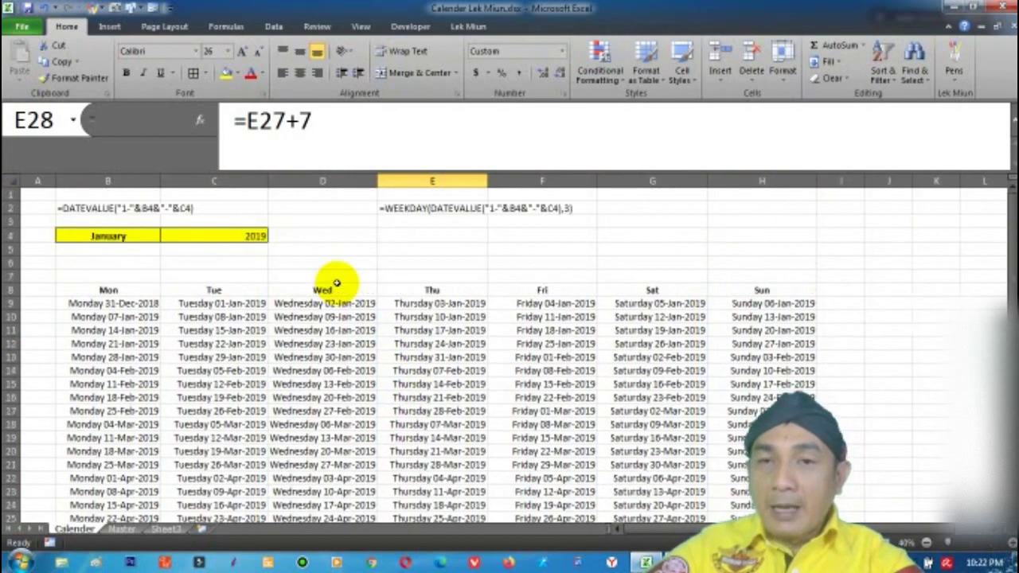
scroll(341, 308, down, 1)
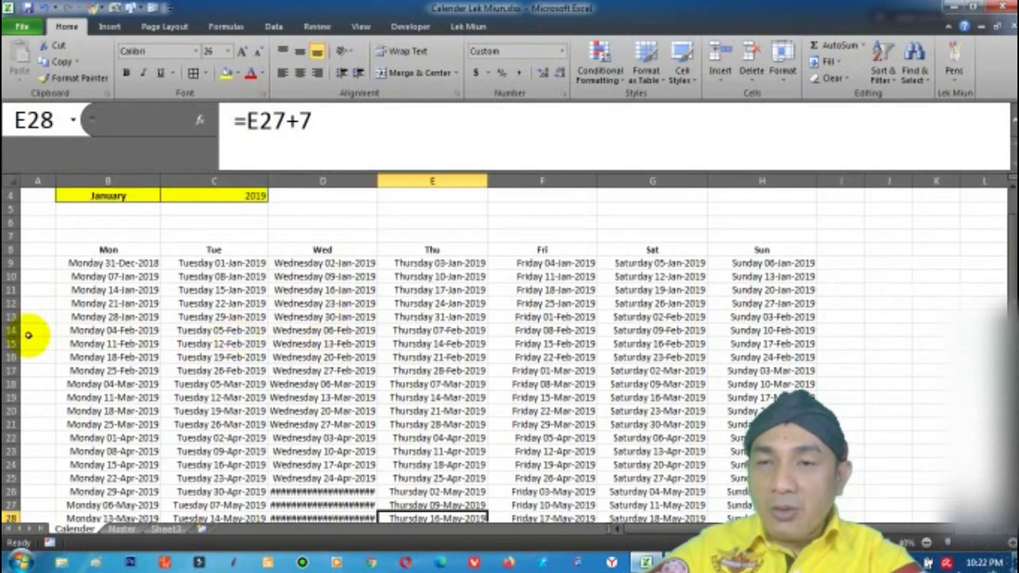
click(139, 276)
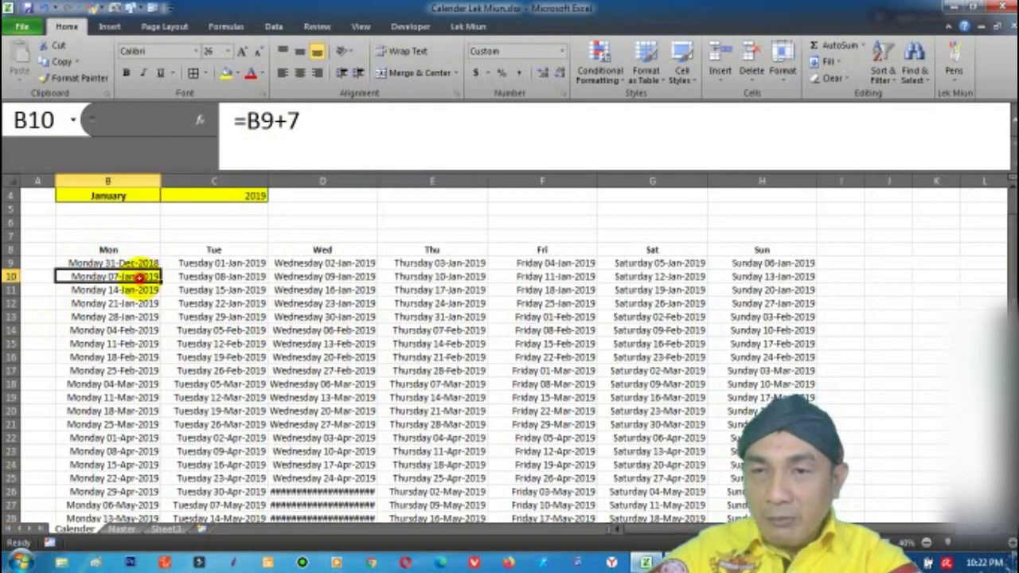
click(136, 290)
click(136, 303)
click(133, 317)
click(132, 330)
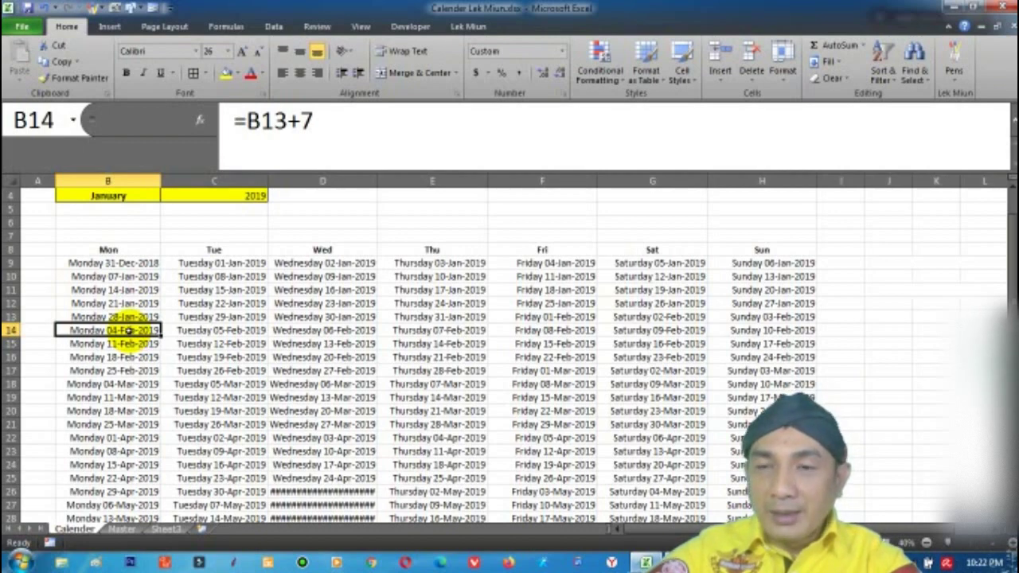
Step: Insert a blank row 14 above the 04-Feb week
click(13, 330)
right_click(13, 330)
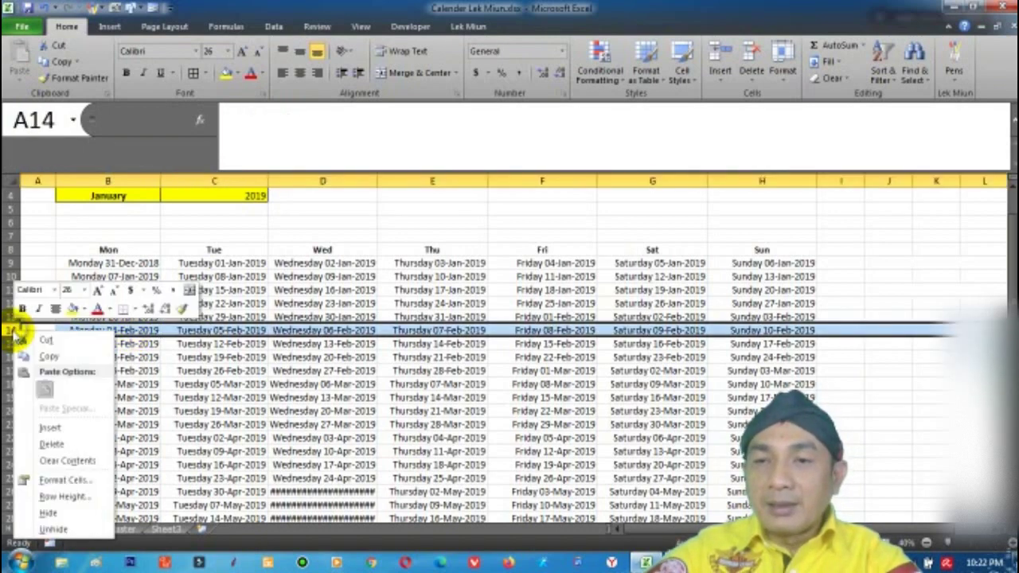
click(51, 430)
click(320, 395)
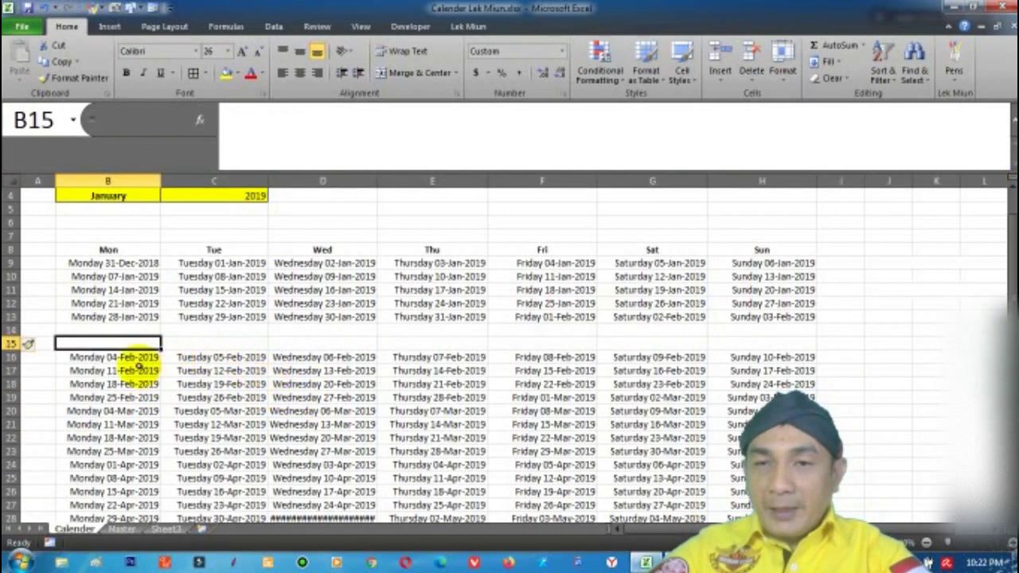
Step: Delete rows 14 through 47 so the grid ends Sunday 03-Feb-2019 in H13
drag(11, 330, 11, 502)
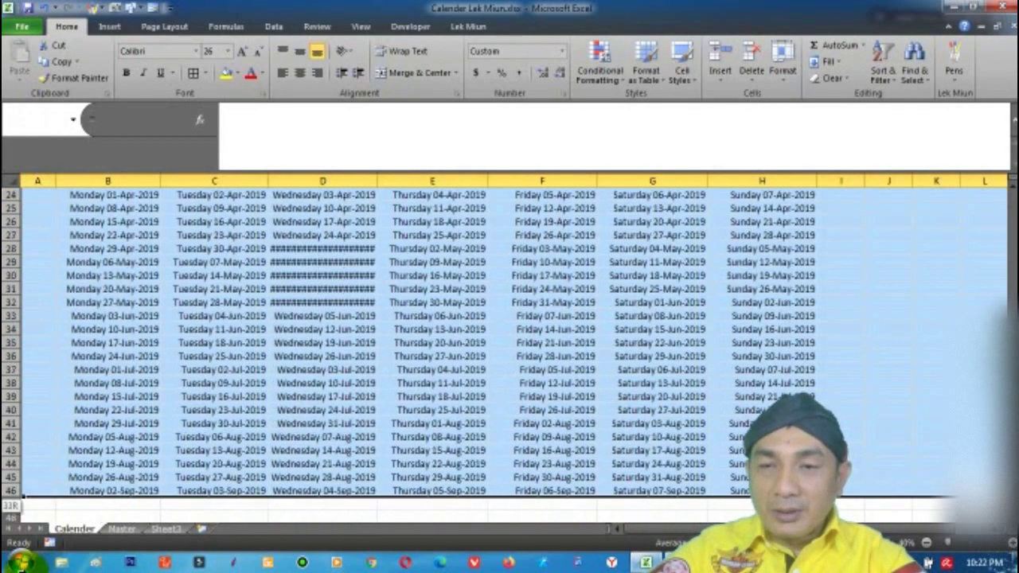
drag(11, 503, 12, 486)
right_click(14, 370)
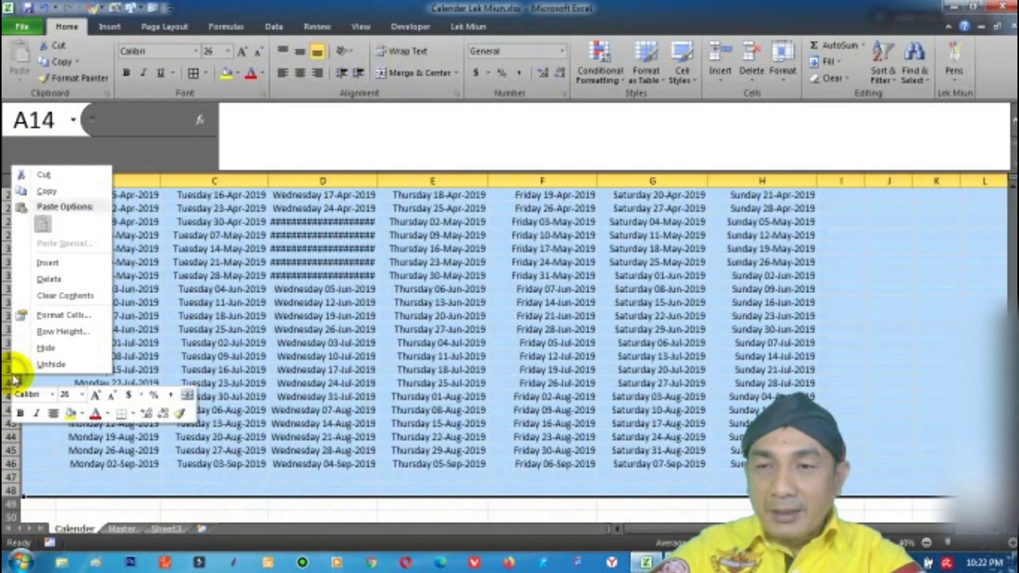
click(31, 279)
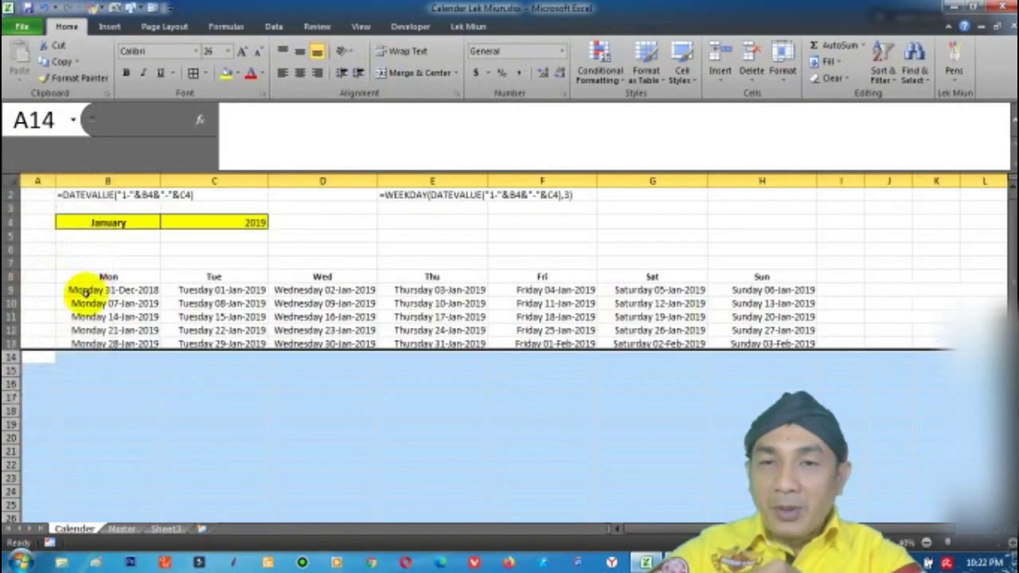
click(777, 343)
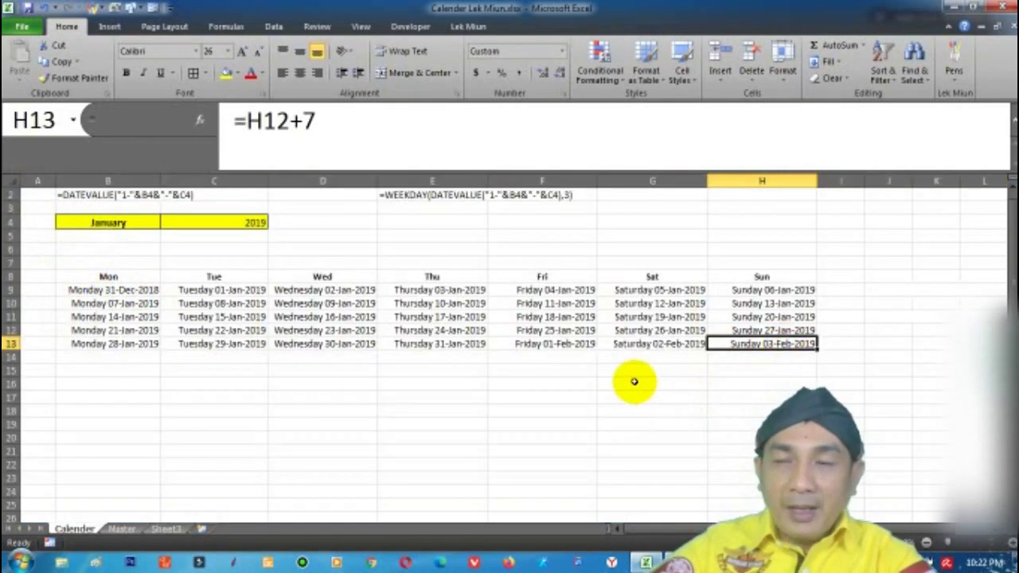
Step: Give B9:H13 the custom number format dd to show only day numbers
drag(83, 291, 793, 343)
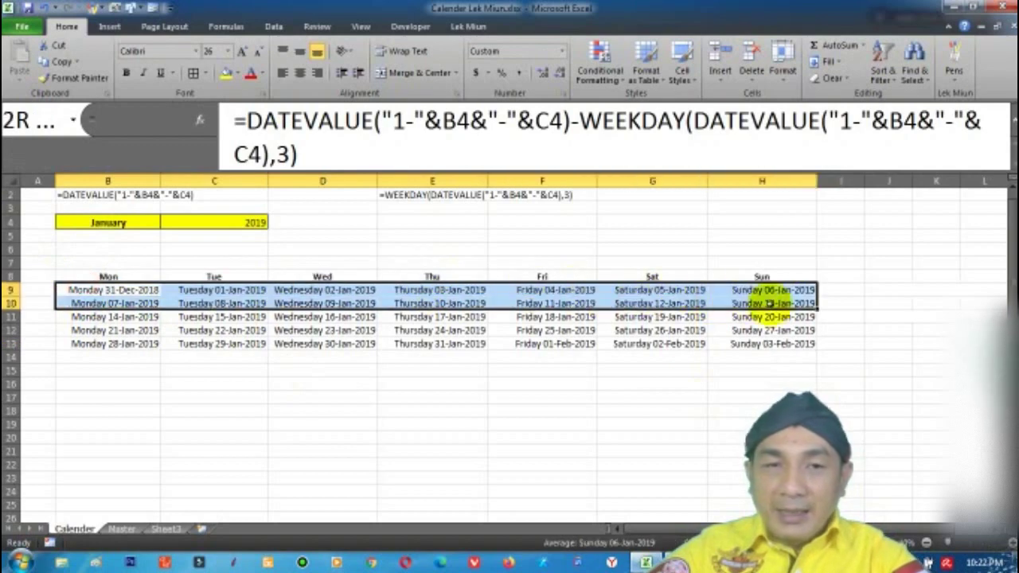
right_click(794, 342)
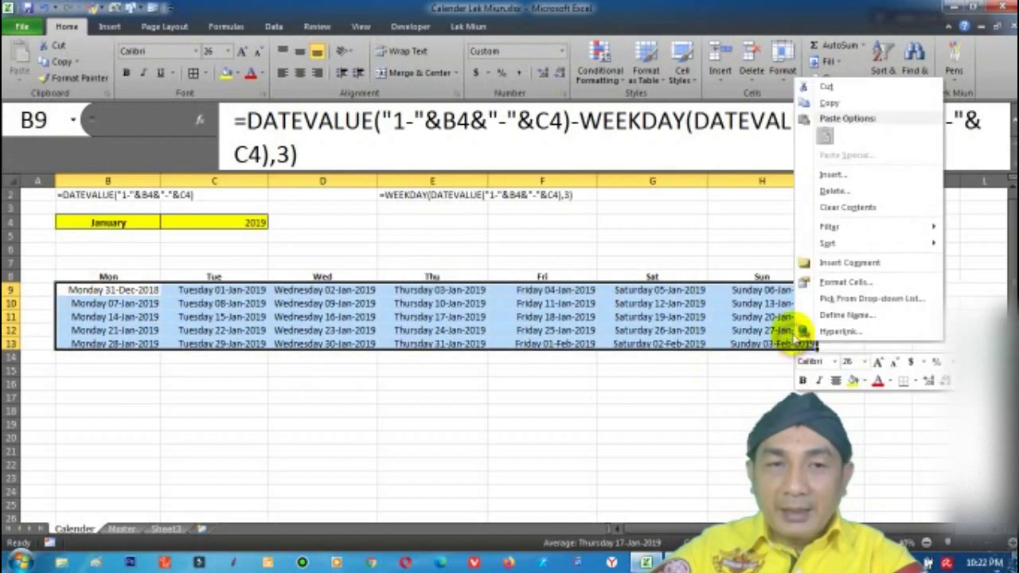
click(833, 279)
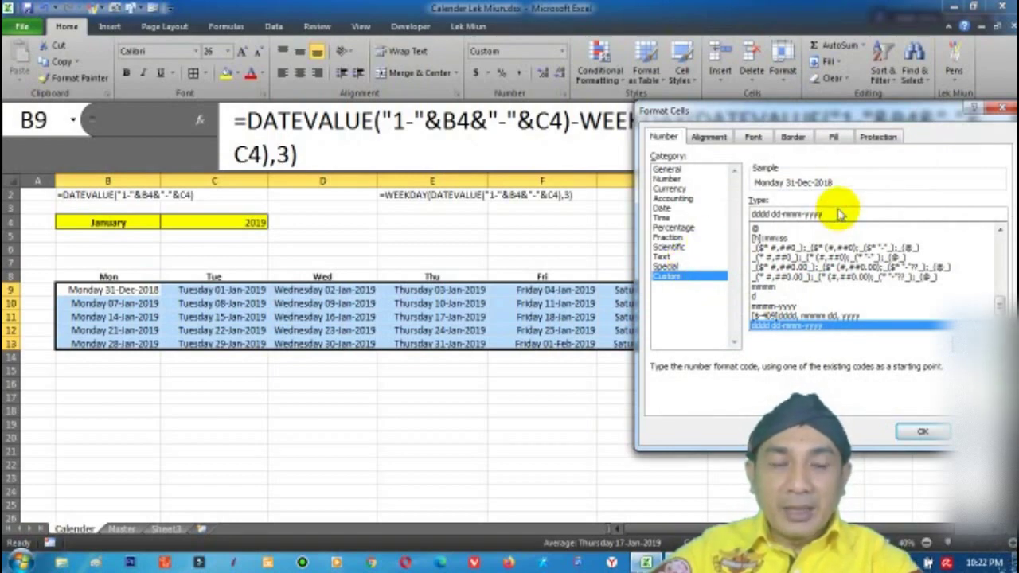
key(BackSpace)
key(BackSpace)
key(BackSpace)
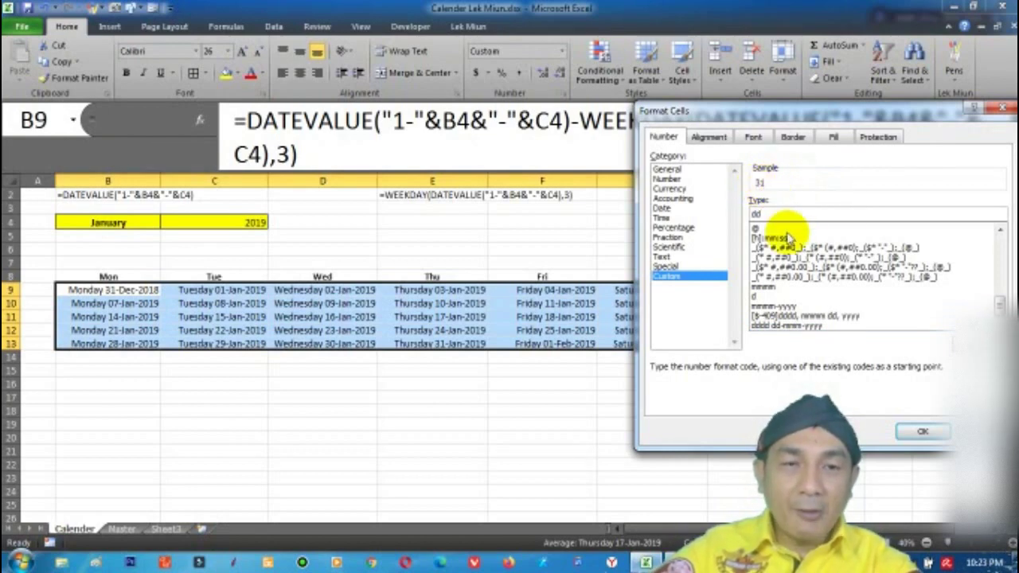
click(916, 430)
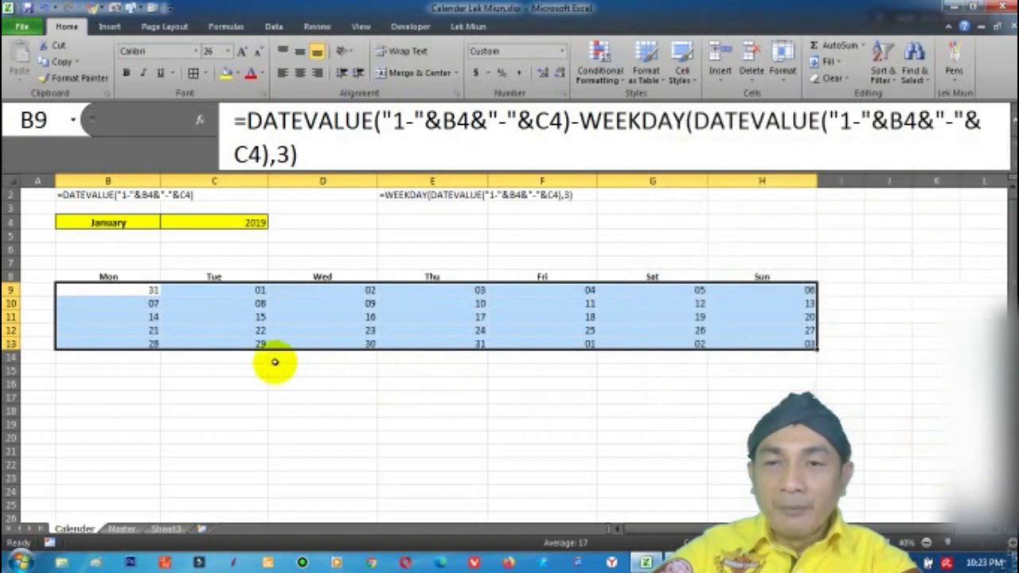
Step: Select the row 8 weekday headers and the B9:H13 date grid, reviewing the B11 and C9–E9 formulas
click(137, 318)
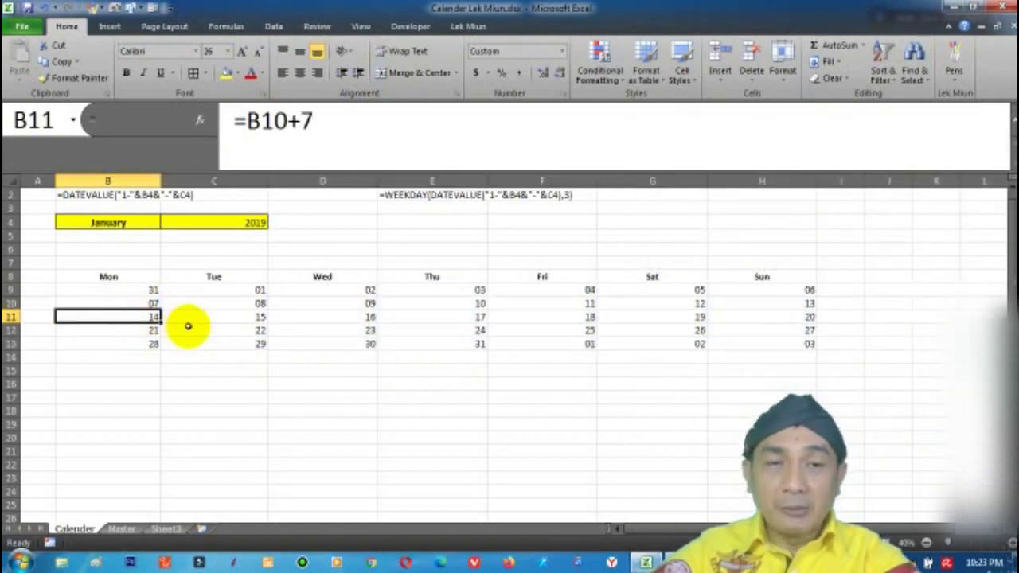
click(113, 296)
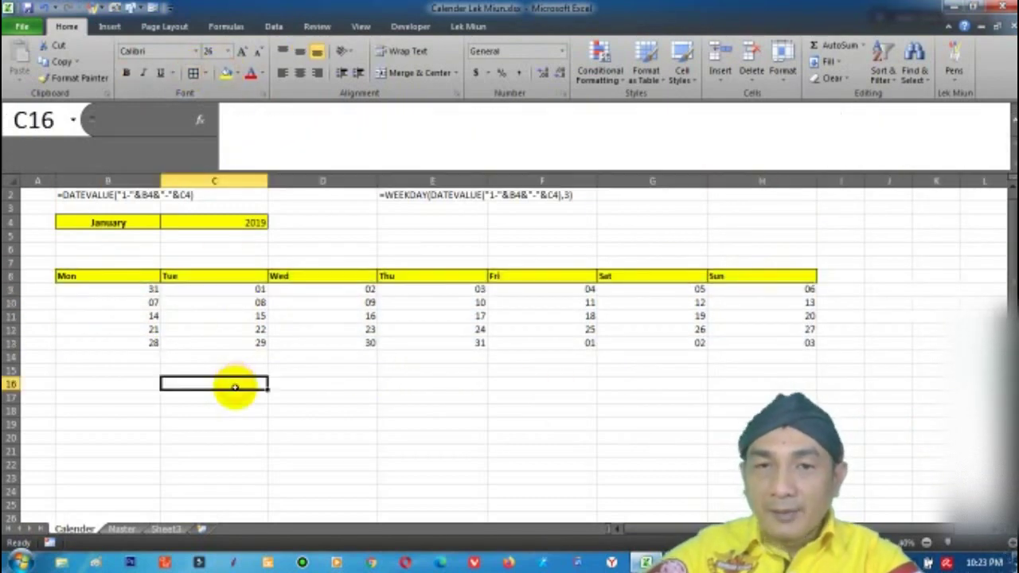
drag(108, 290, 740, 345)
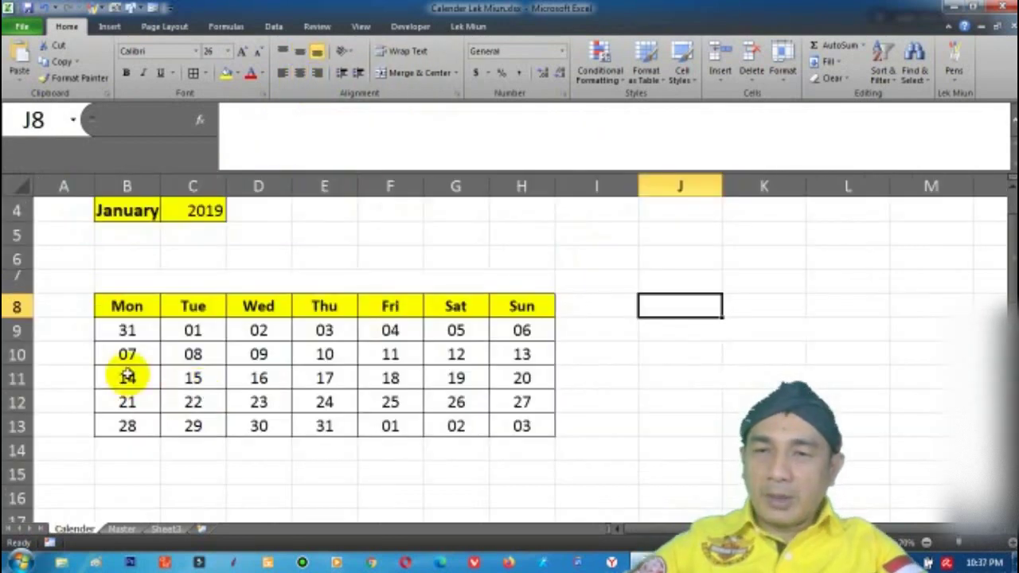
click(199, 329)
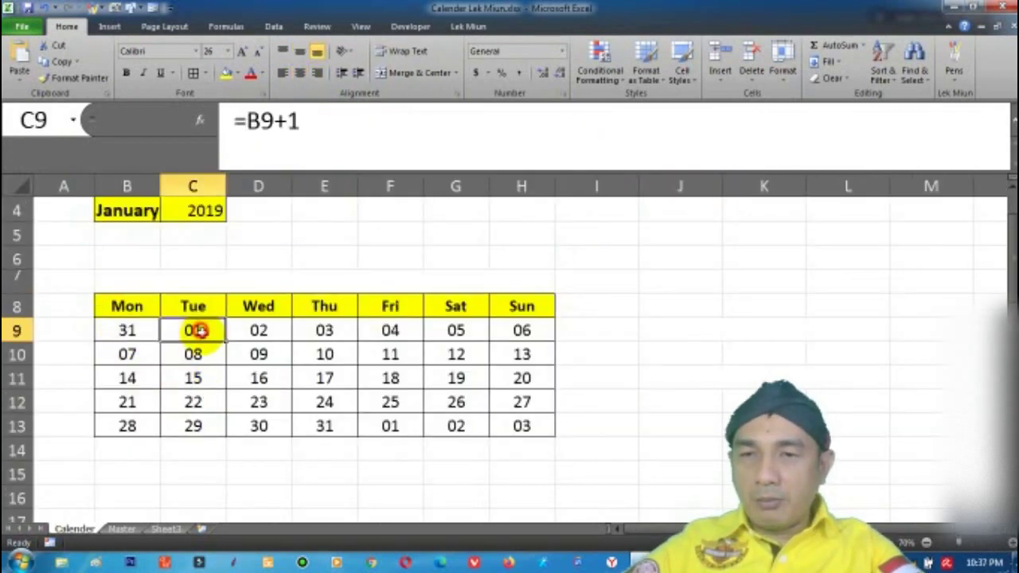
click(263, 329)
click(347, 330)
drag(127, 330, 513, 414)
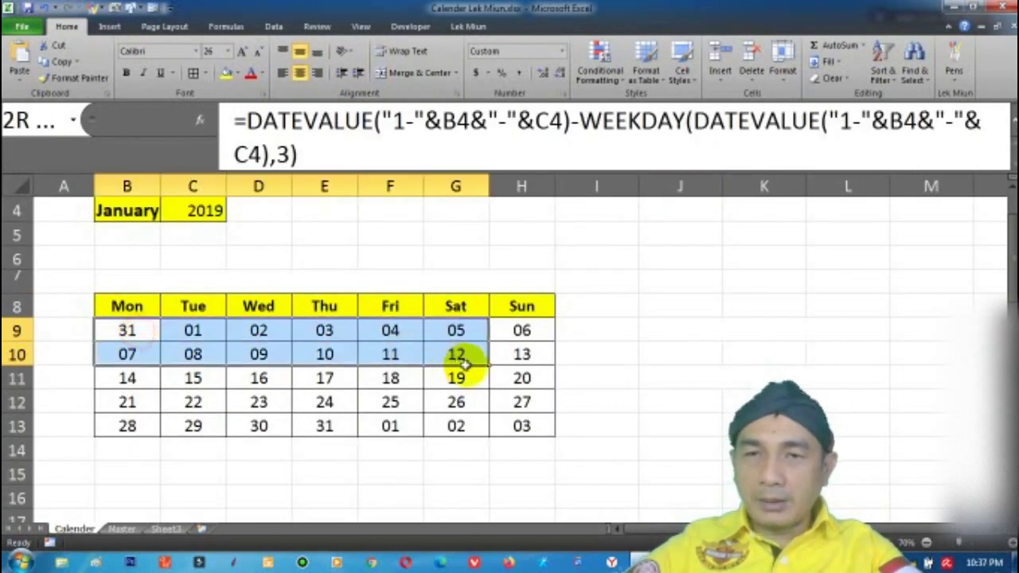
Step: Change the custom format of the B9:H13 day numbers from dd to d
right_click(518, 427)
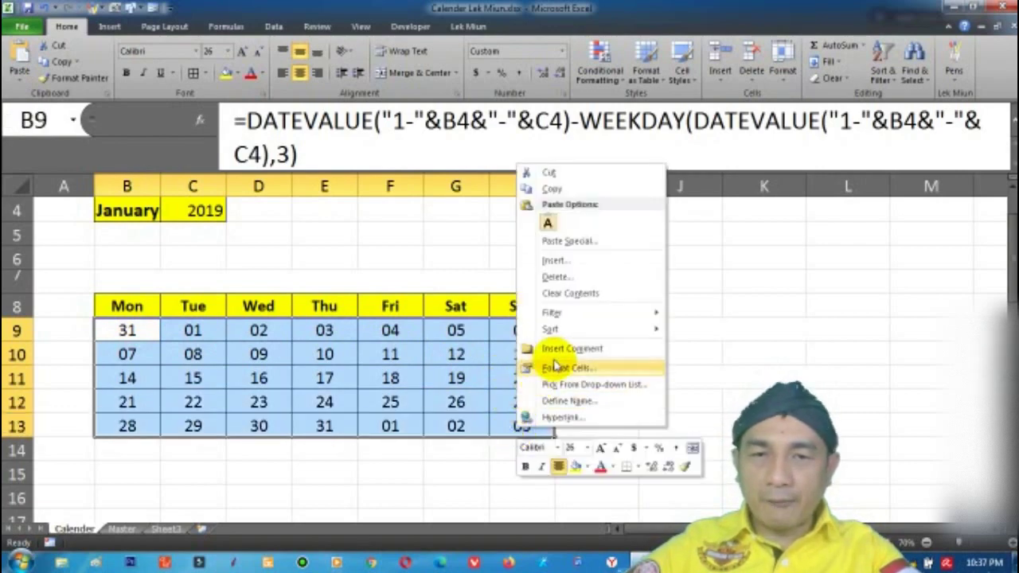
click(552, 368)
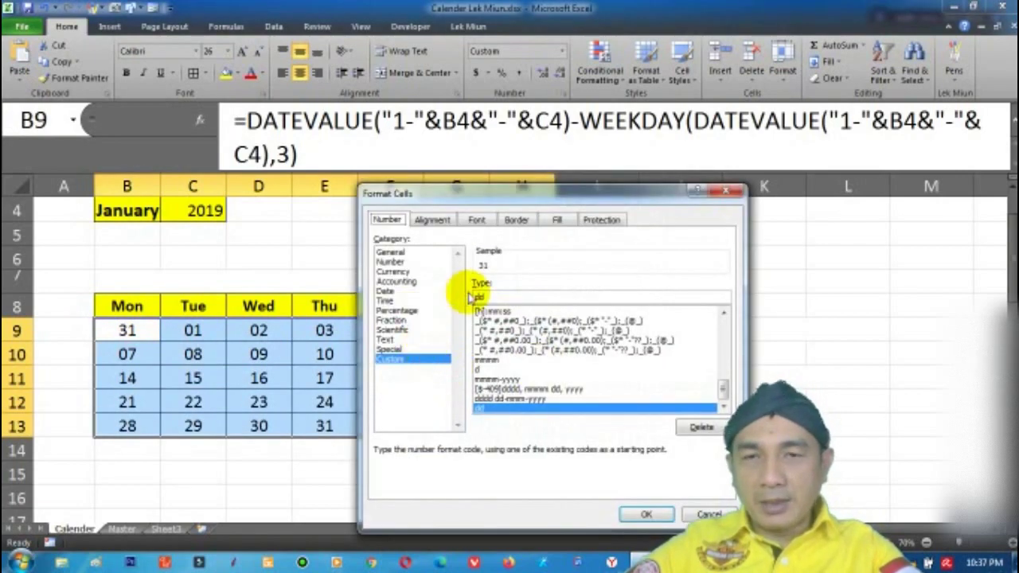
key(BackSpace)
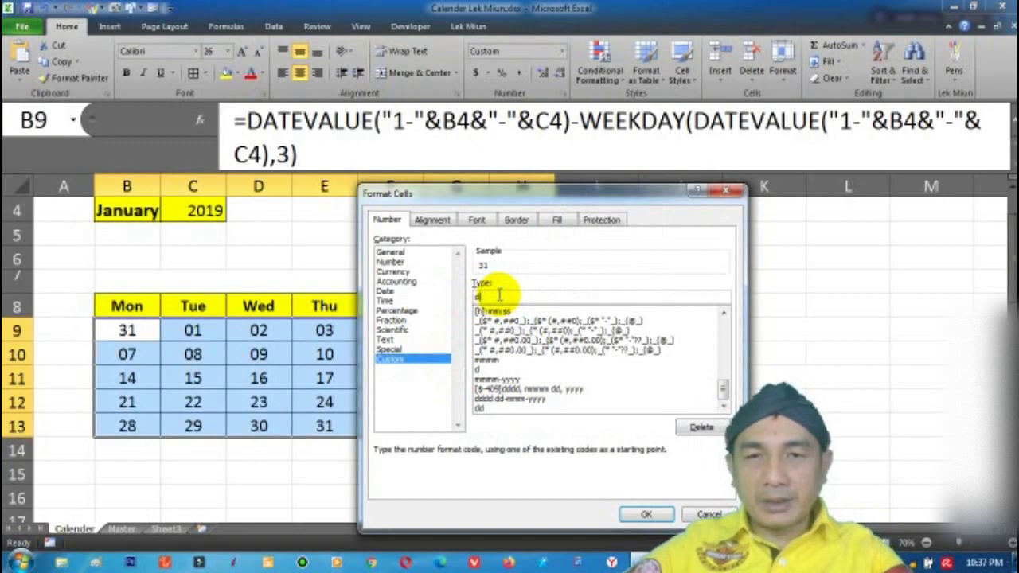
click(646, 514)
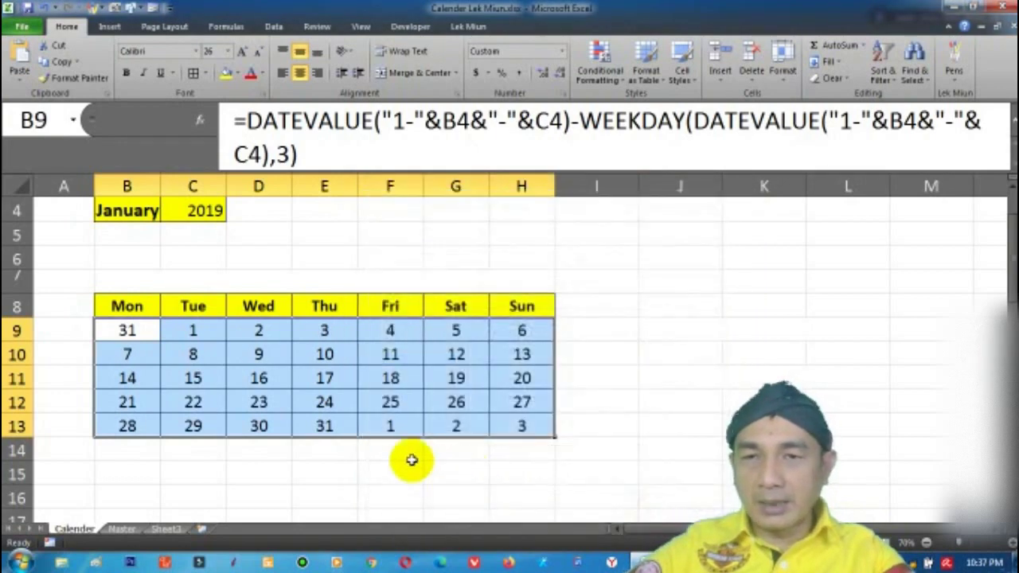
click(127, 328)
click(189, 330)
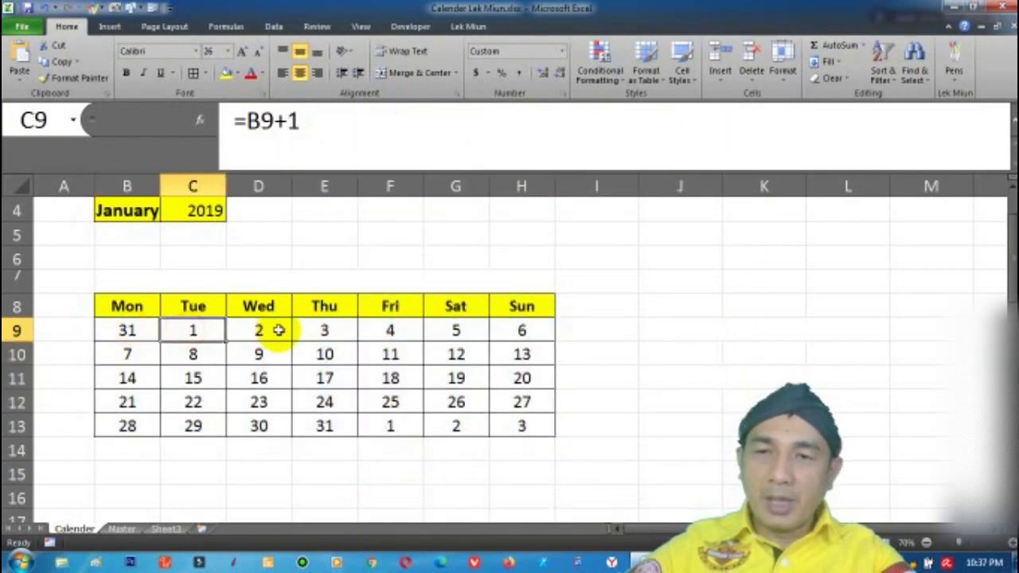
click(267, 329)
click(387, 426)
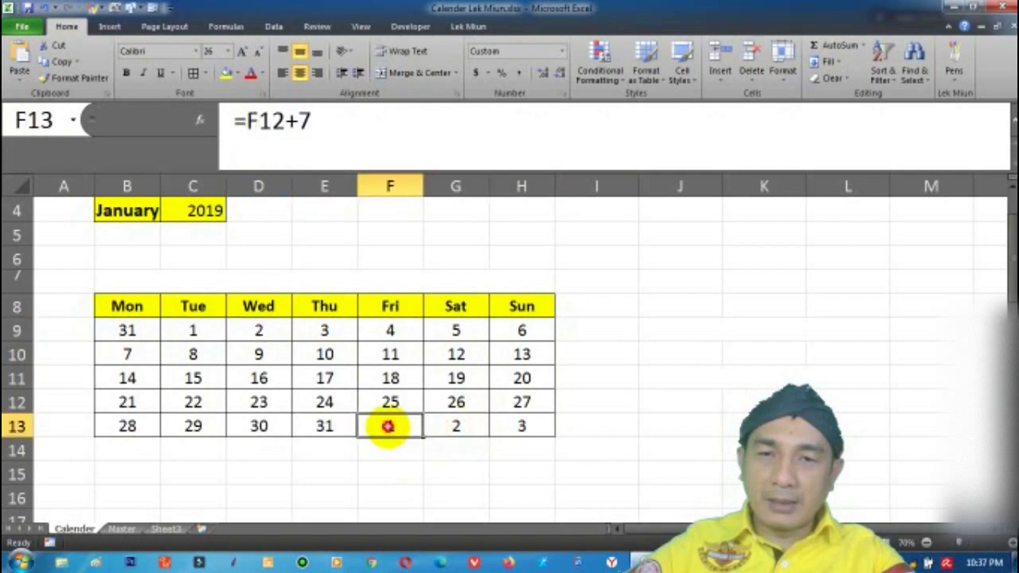
click(517, 424)
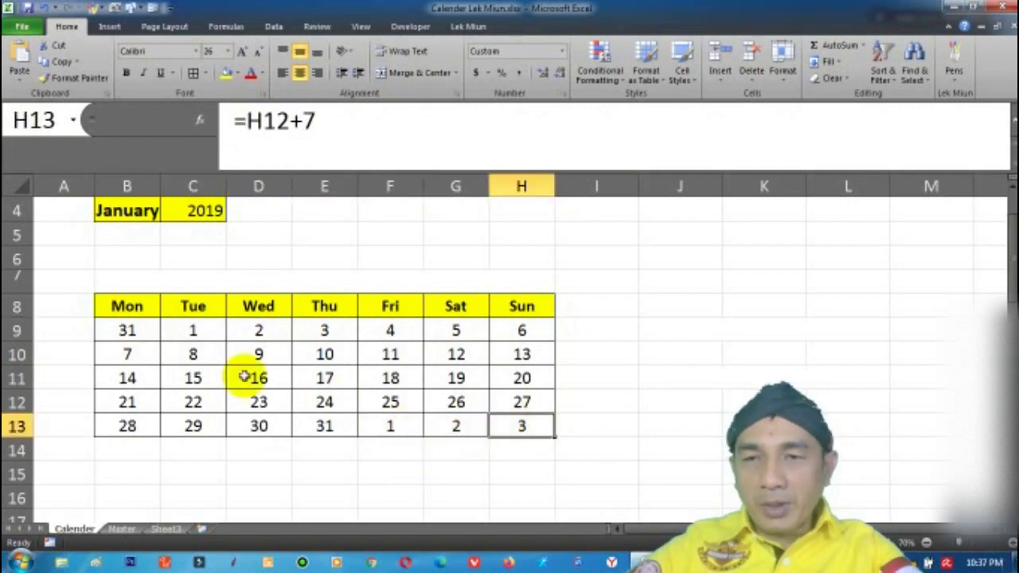
click(130, 331)
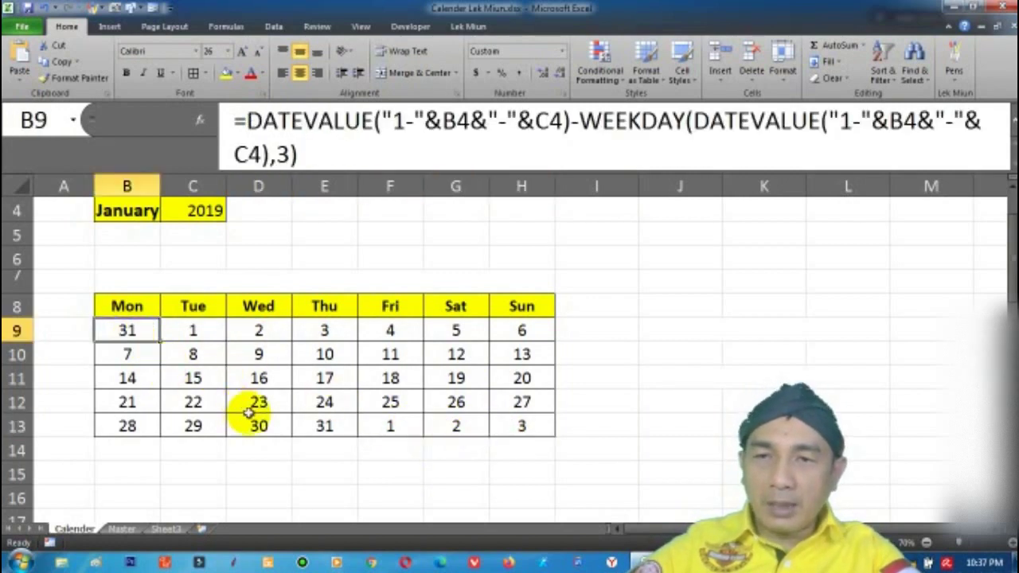
click(386, 427)
click(455, 426)
click(519, 426)
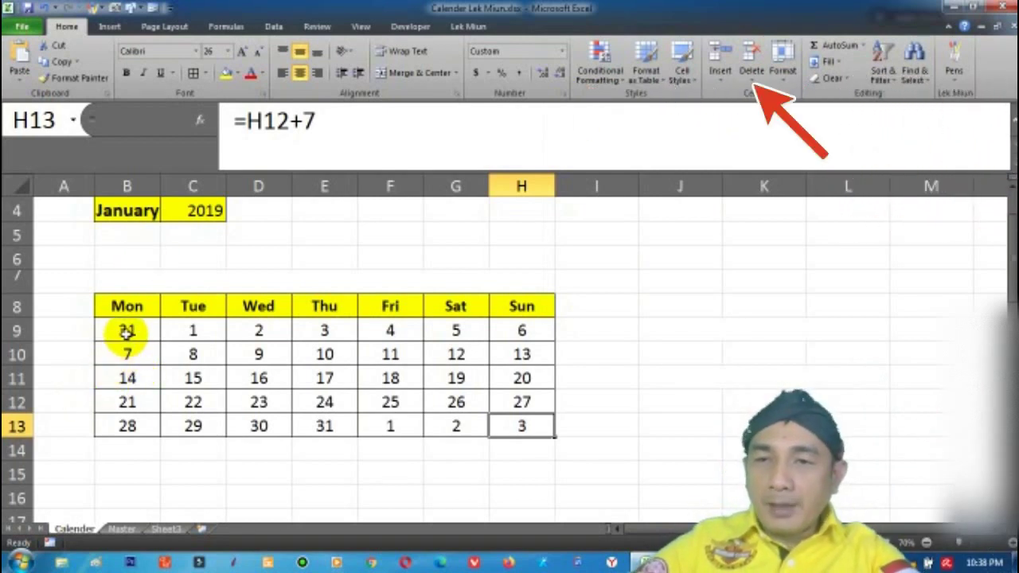
click(670, 350)
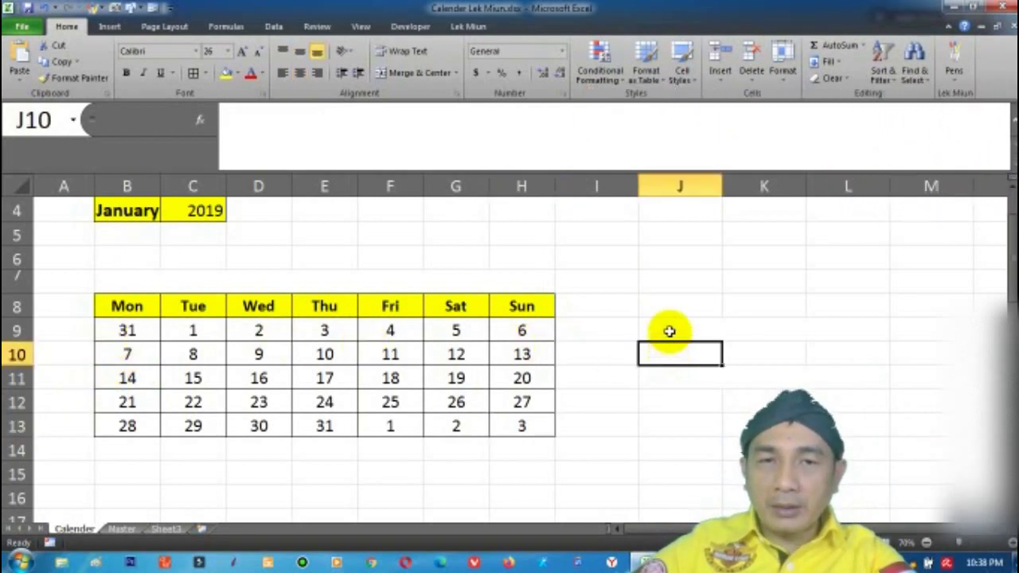
click(670, 331)
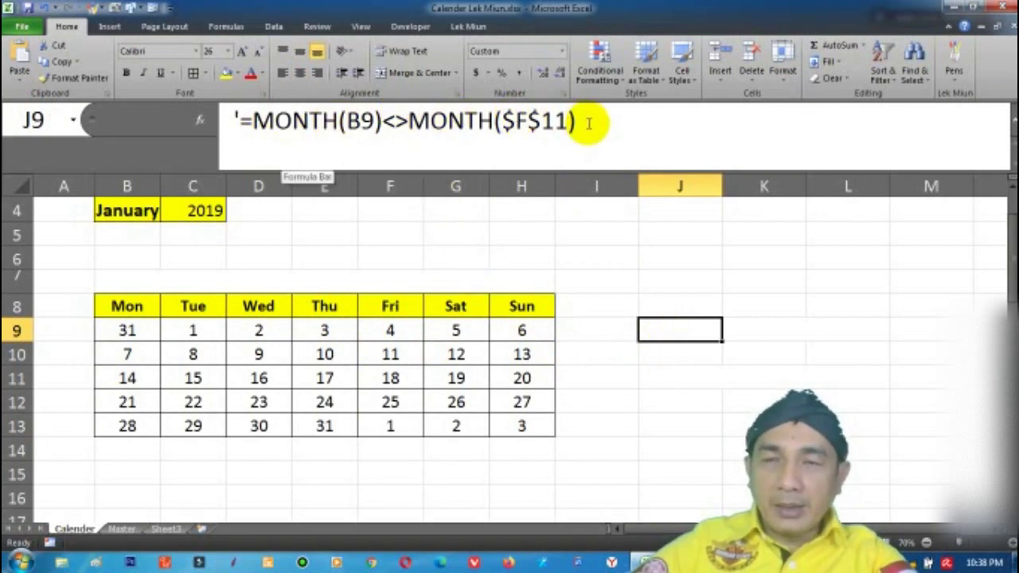
drag(276, 127, 528, 160)
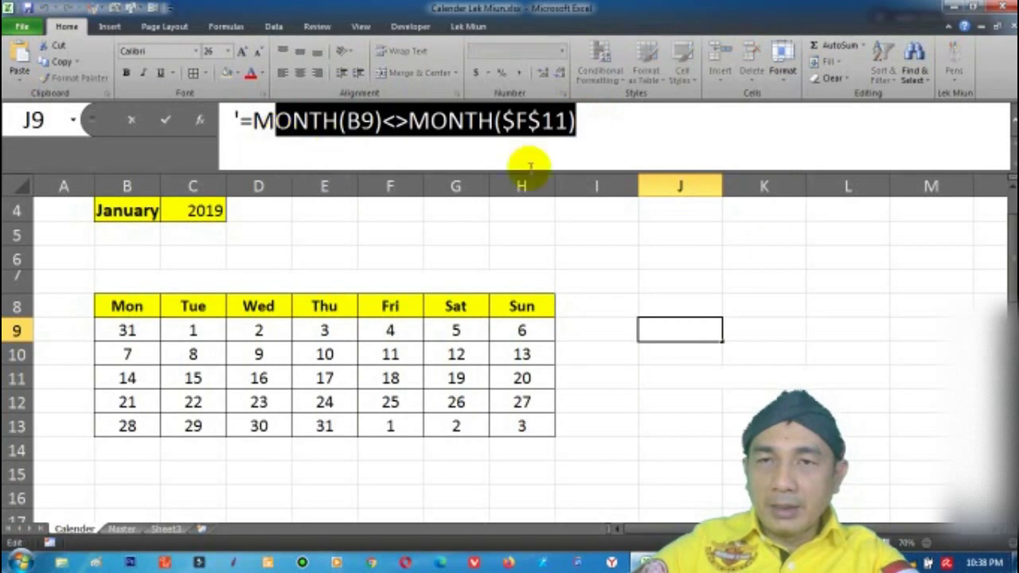
click(676, 331)
click(669, 377)
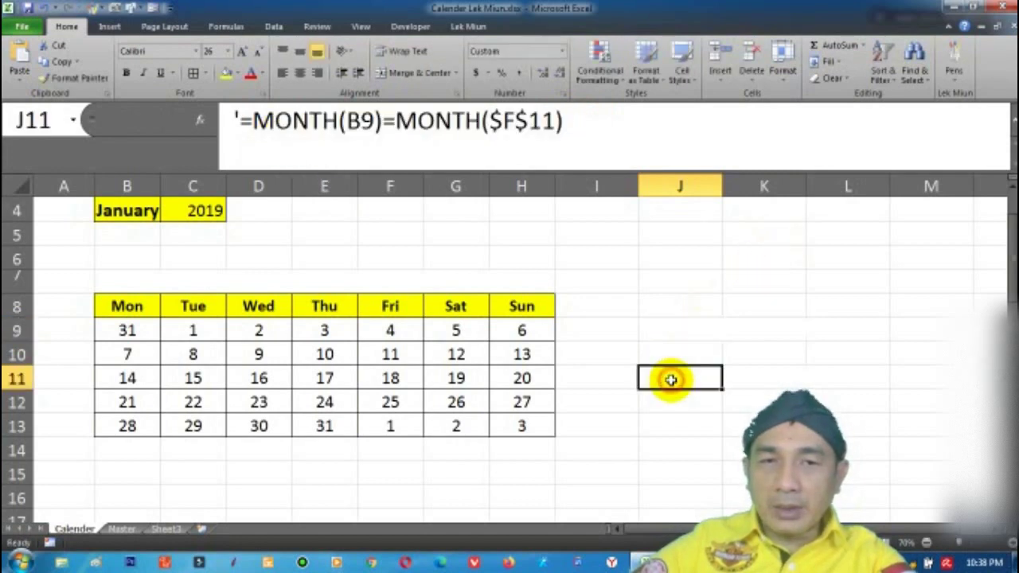
click(666, 324)
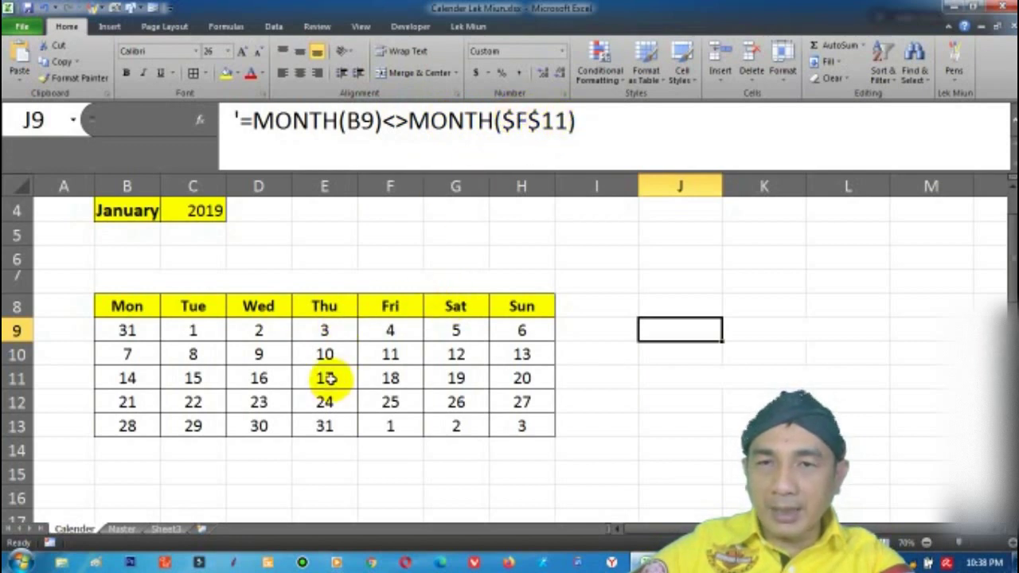
click(390, 379)
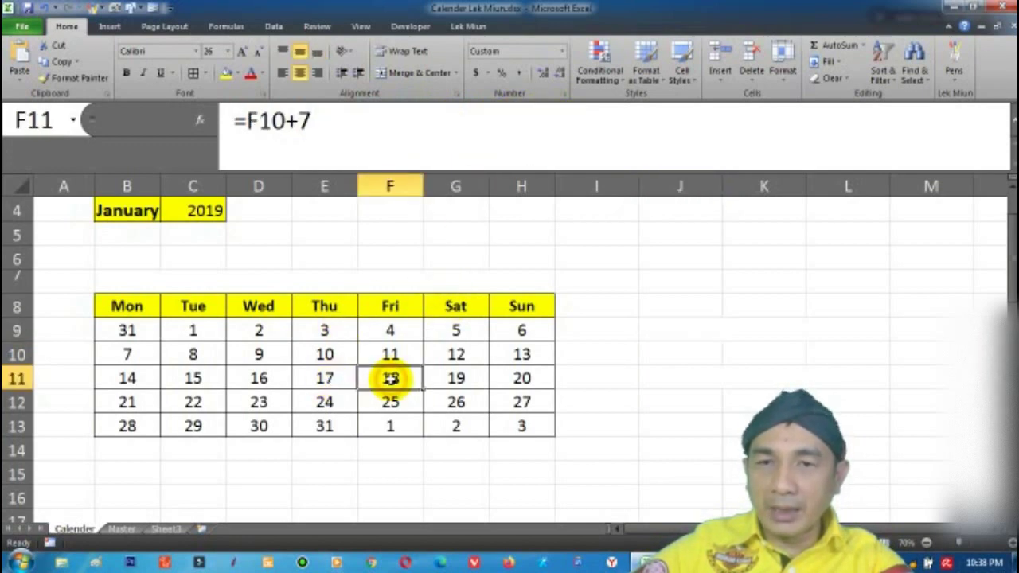
click(128, 330)
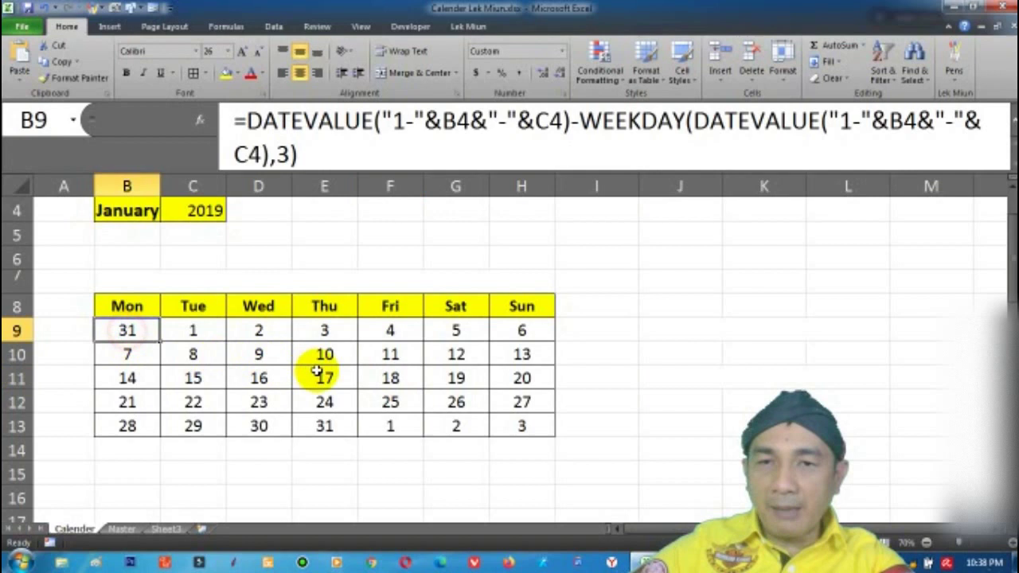
click(391, 380)
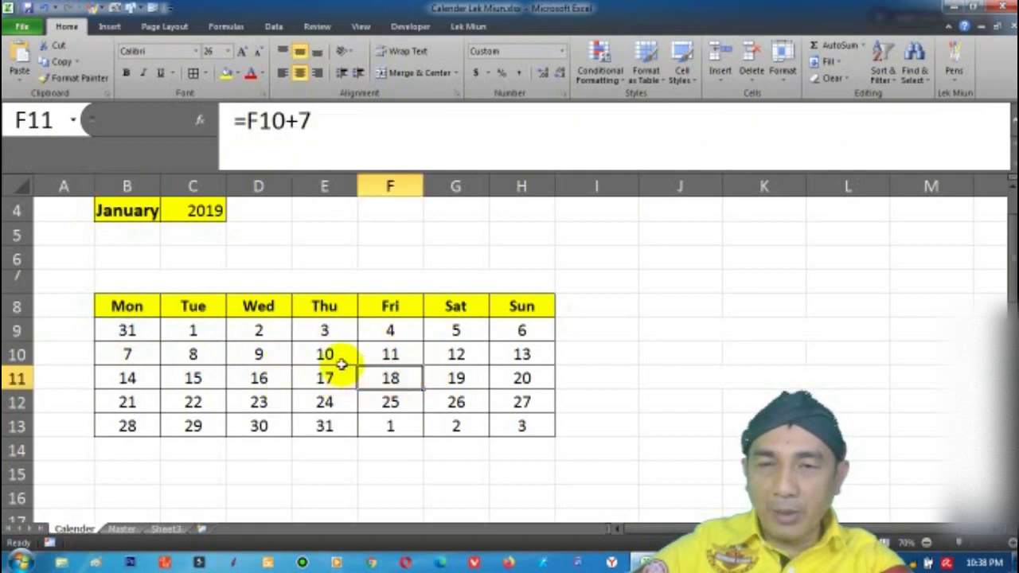
click(124, 329)
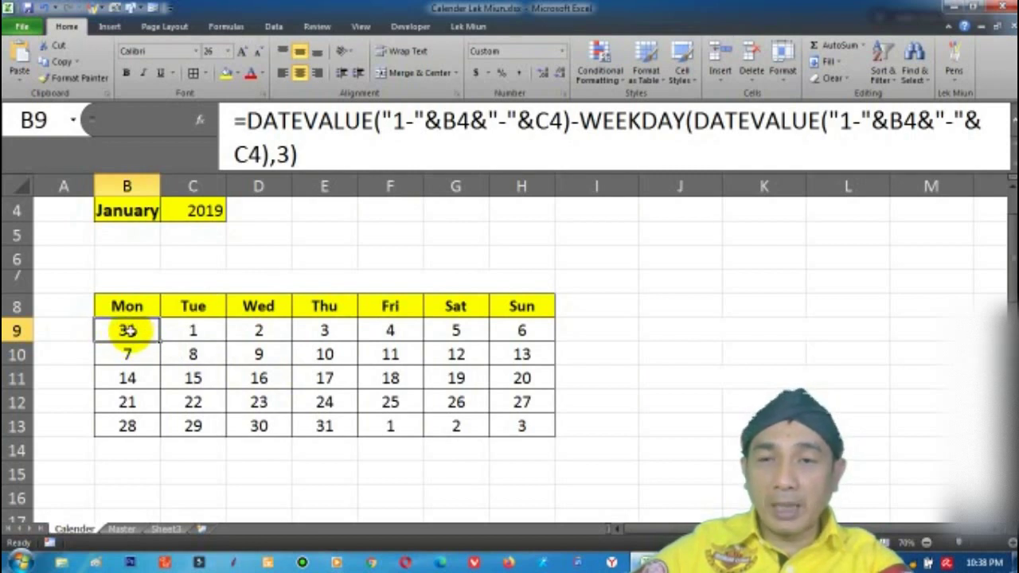
drag(126, 330, 461, 350)
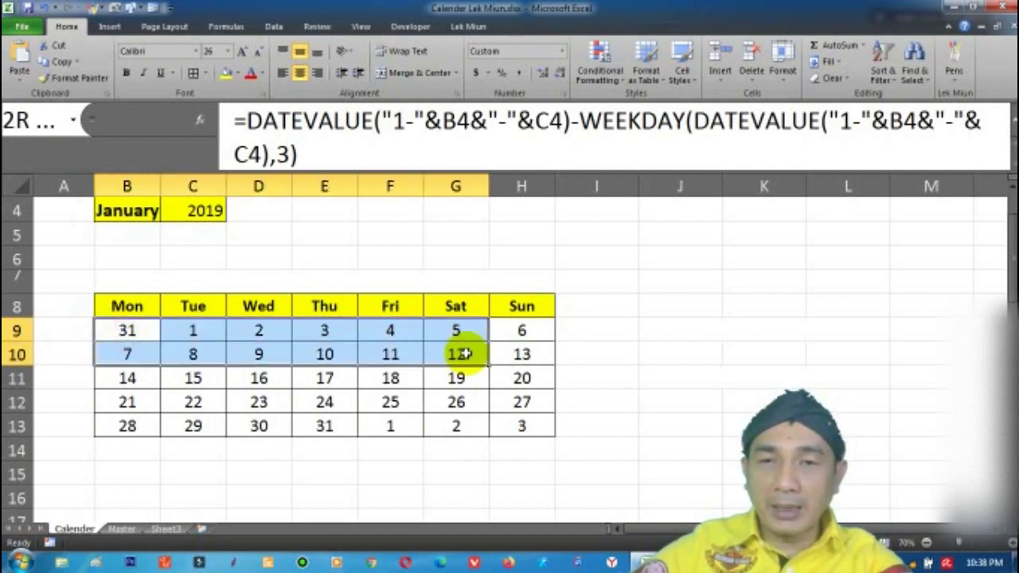
click(693, 350)
click(689, 326)
drag(598, 119, 243, 124)
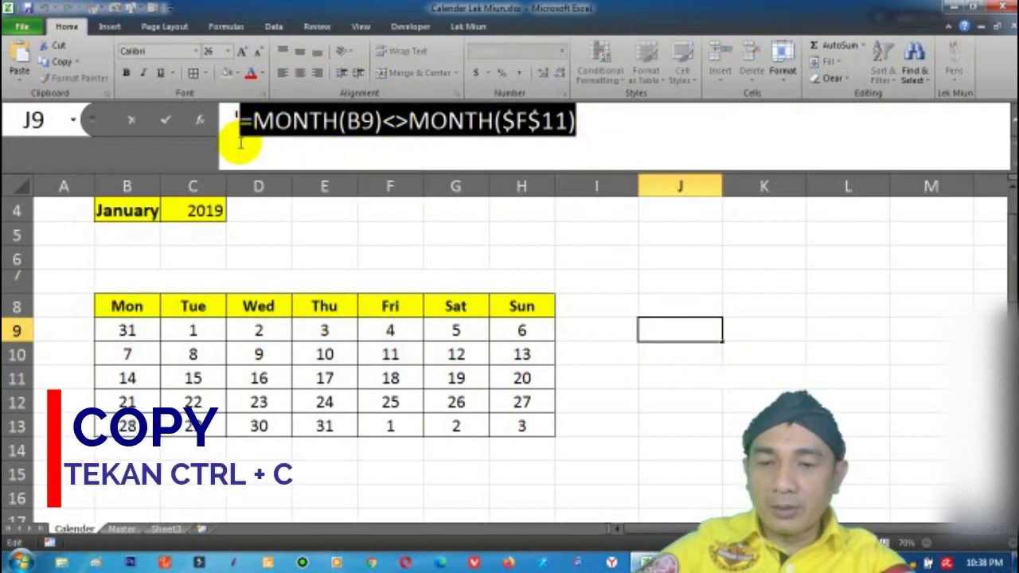
key(Return)
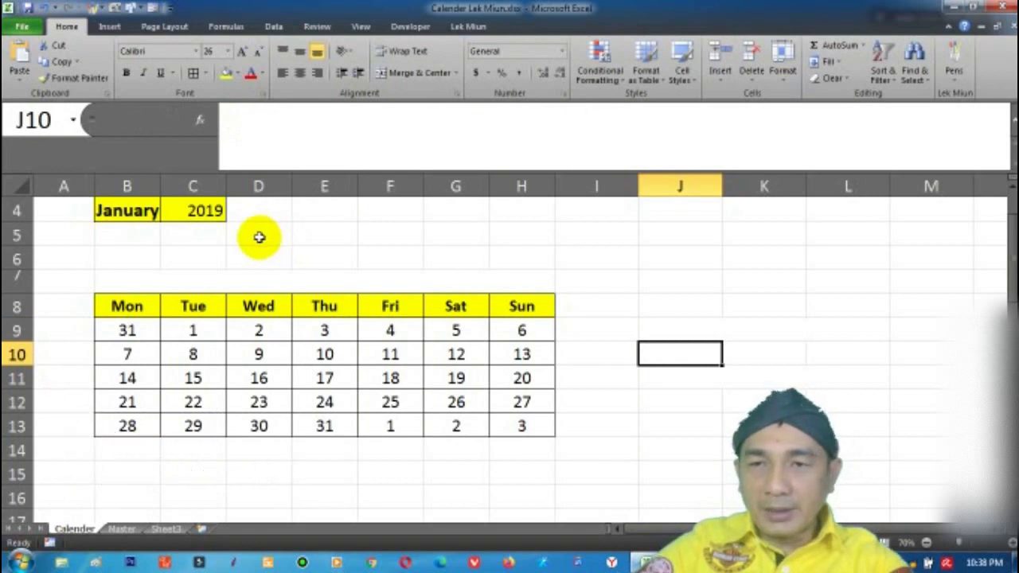
Step: Add a conditional rule =MONTH(B9)<>MONTH($F$11) on B9:H13 that sets the font to white
drag(136, 330, 516, 428)
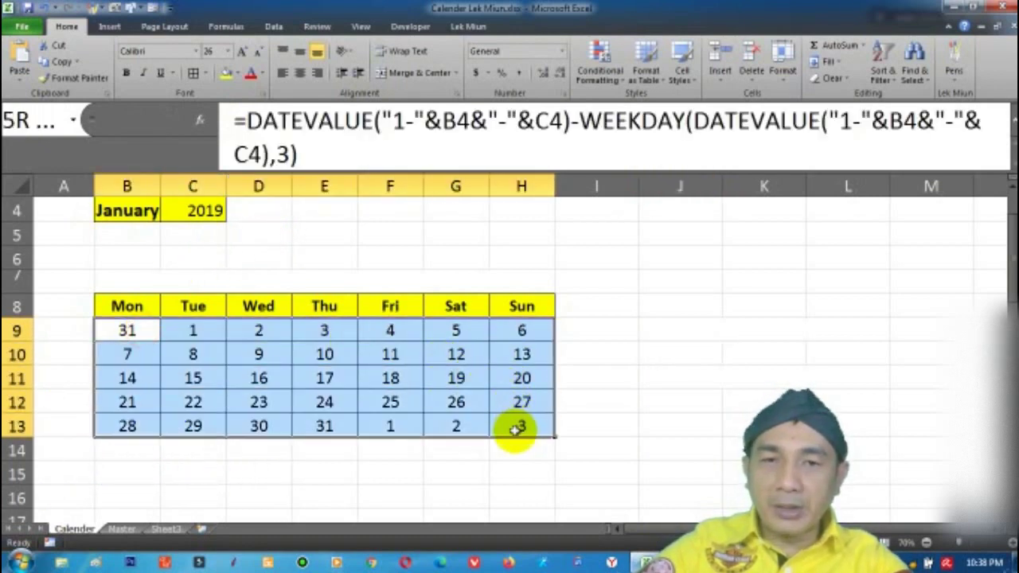
click(599, 72)
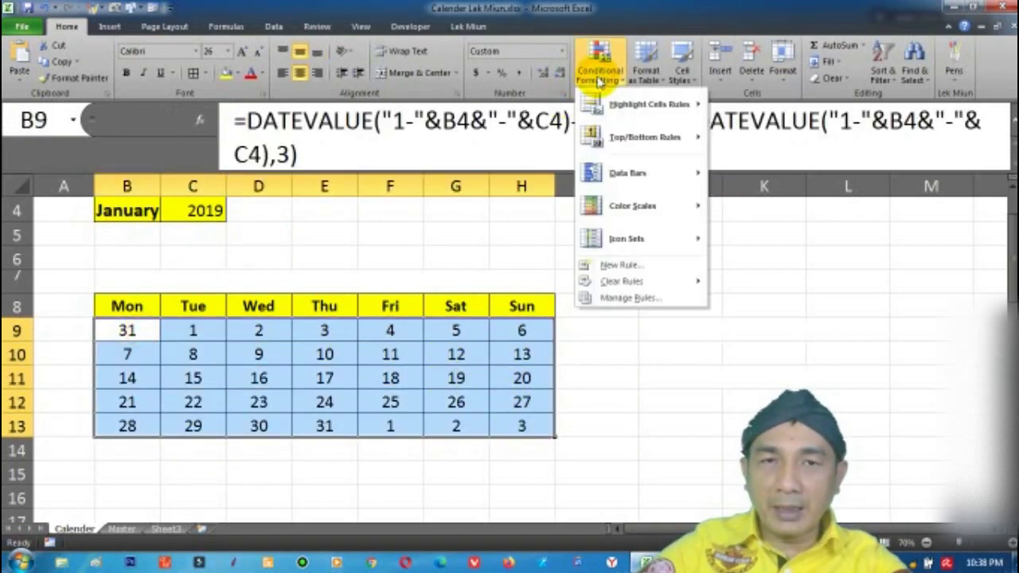
click(619, 264)
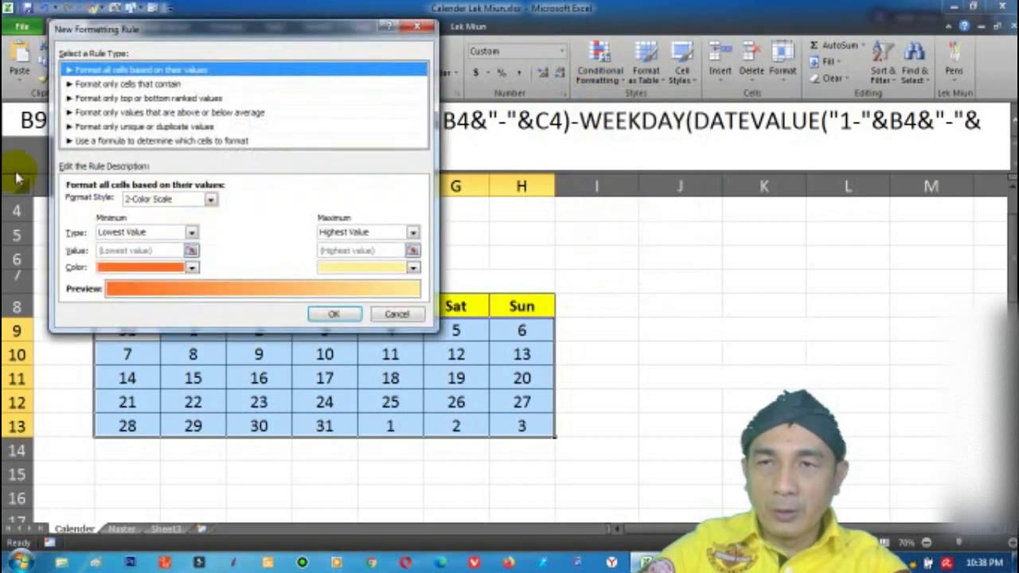
click(103, 141)
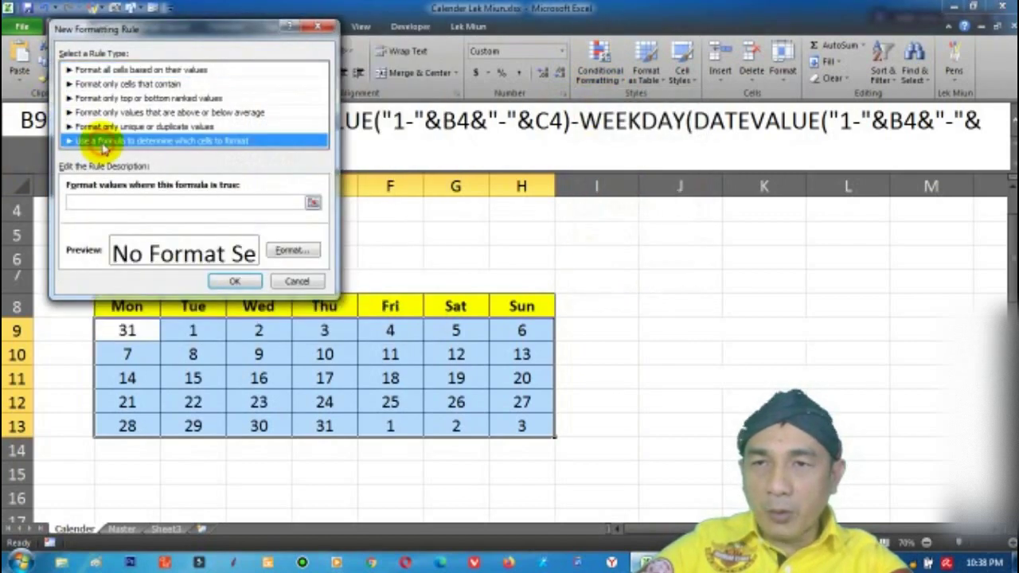
click(100, 203)
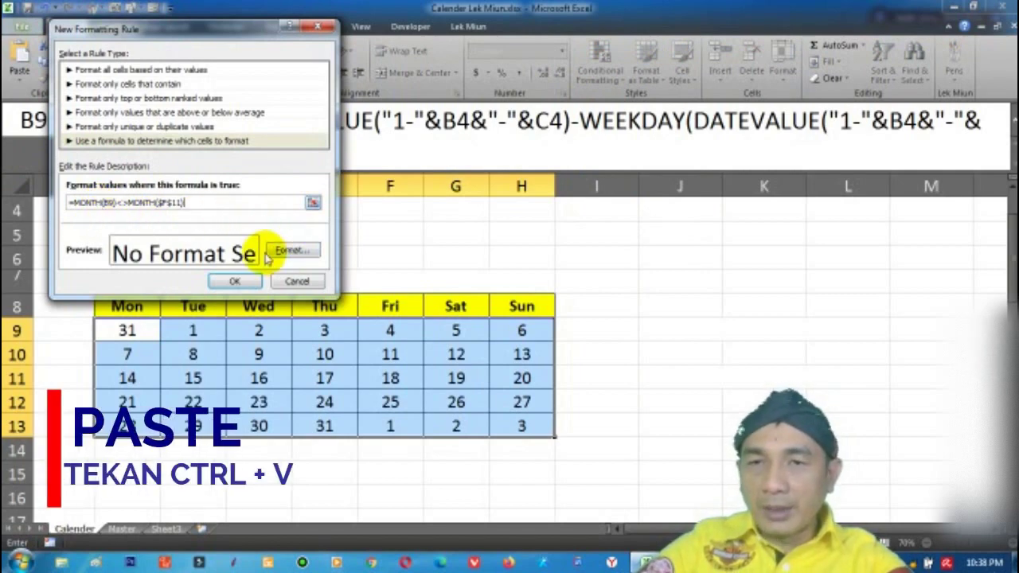
click(288, 252)
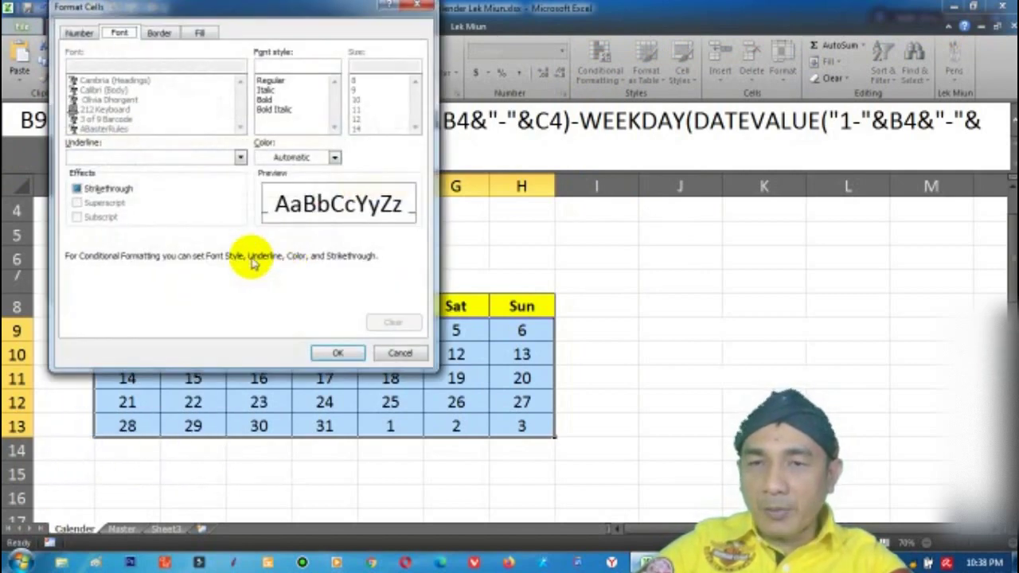
click(335, 158)
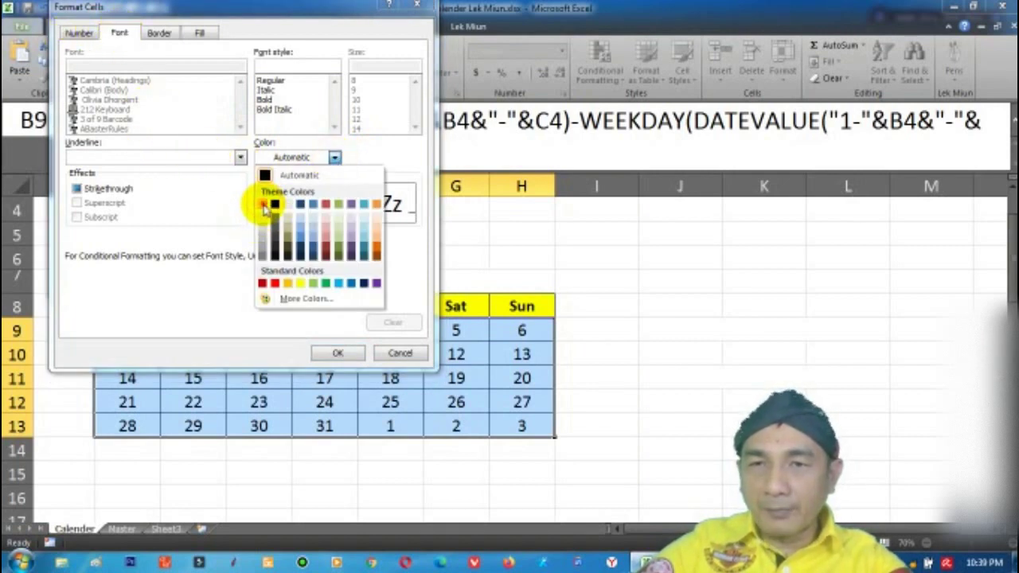
click(263, 205)
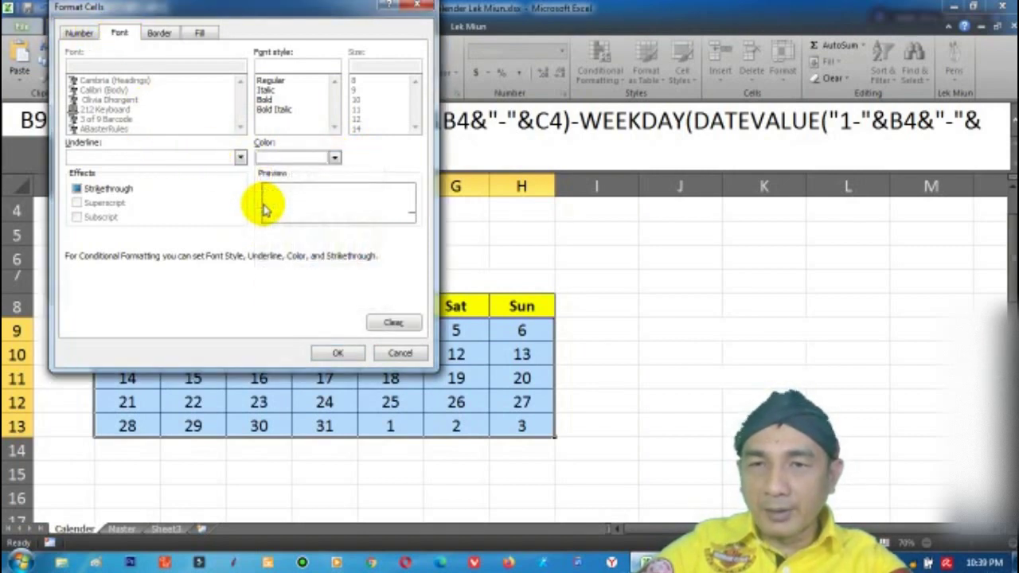
click(338, 356)
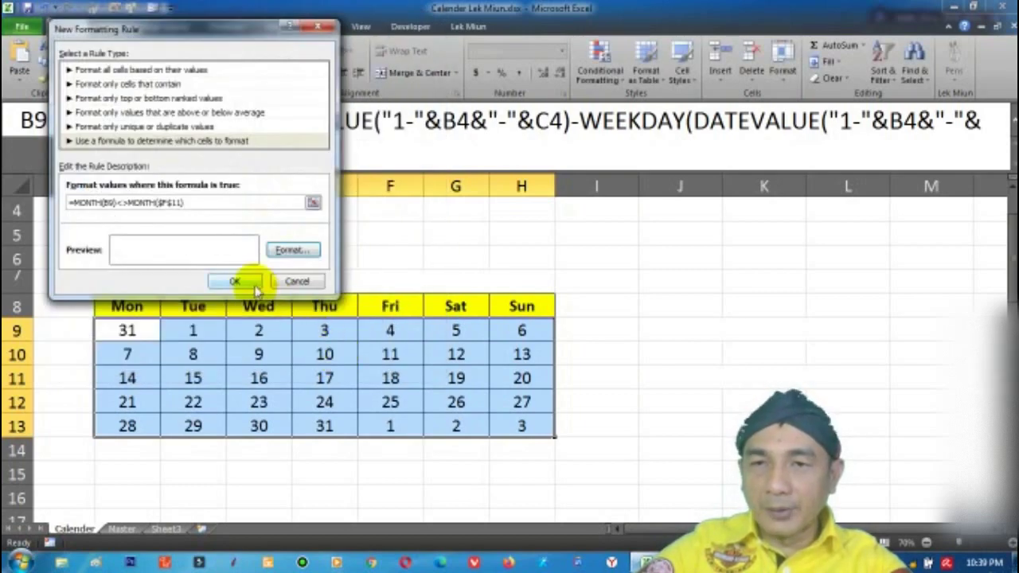
click(250, 282)
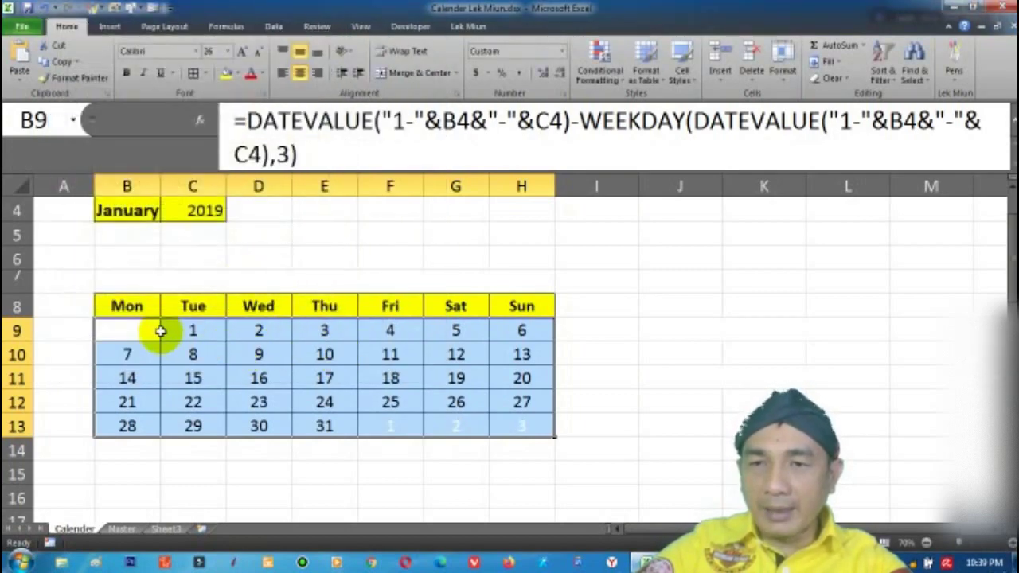
Step: Check that the out-of-month cells F13, G13 and H13 now appear blank
click(140, 332)
click(395, 428)
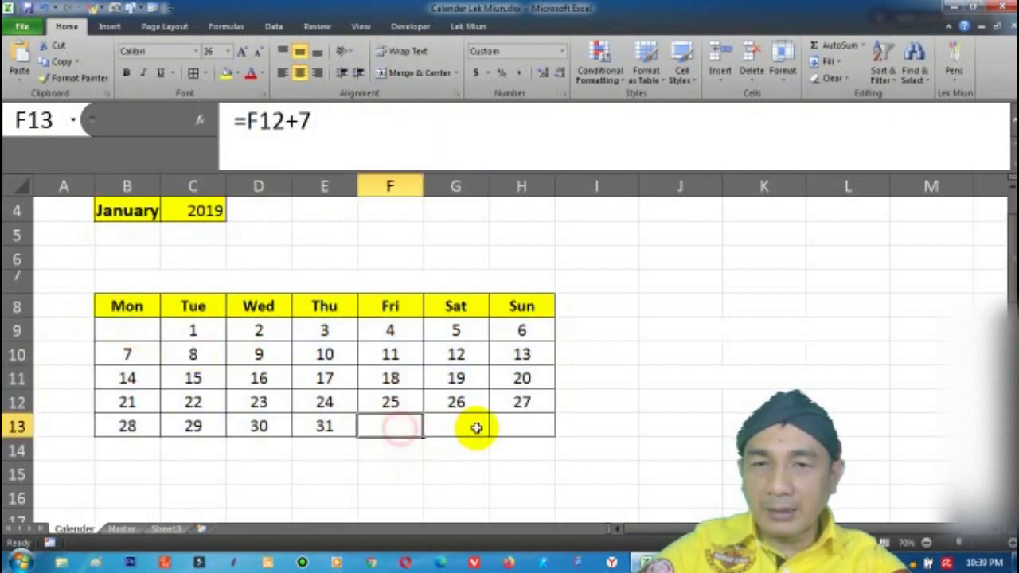
click(469, 428)
click(526, 425)
click(467, 425)
click(393, 424)
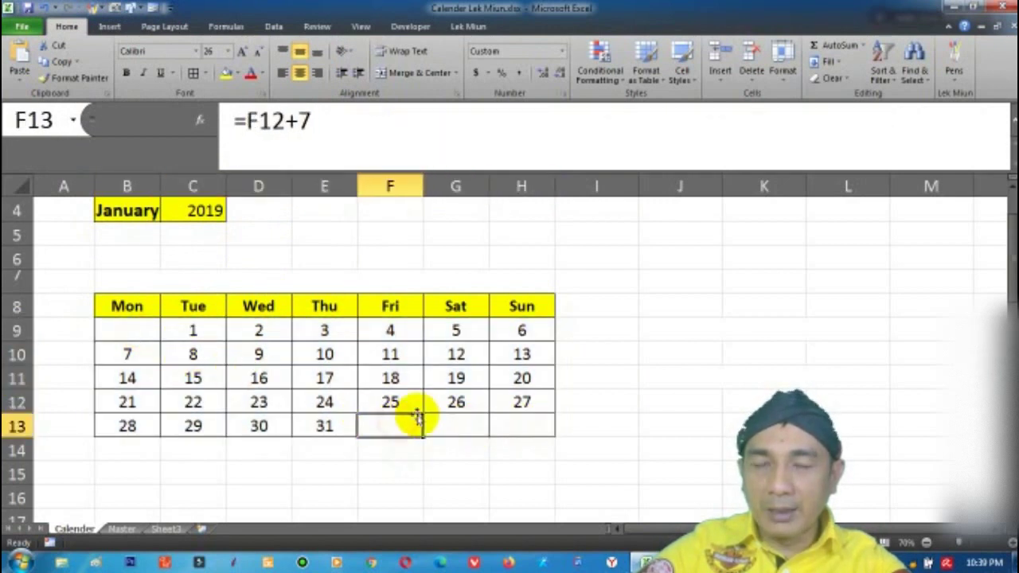
drag(195, 331, 519, 402)
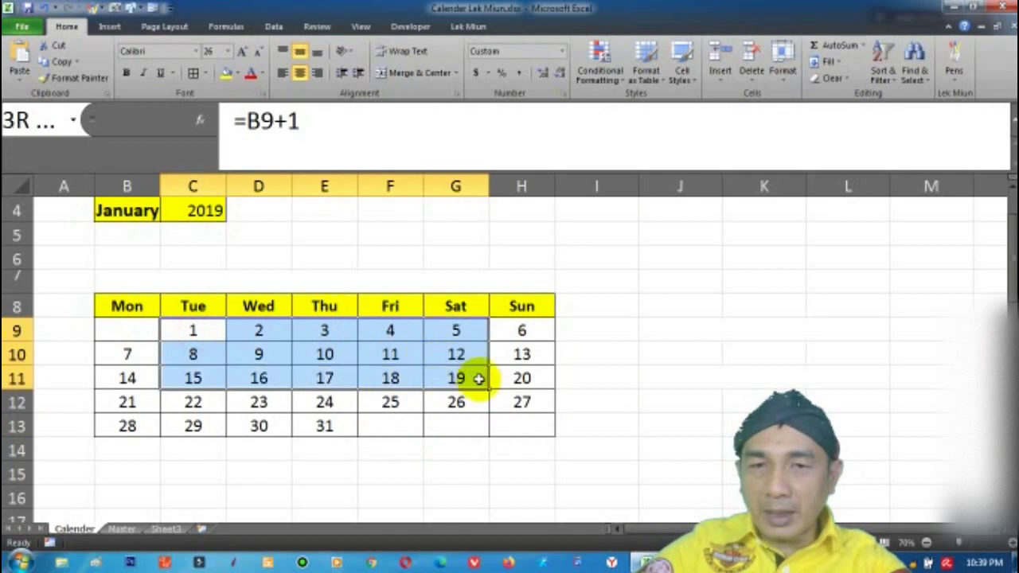
drag(116, 331, 191, 333)
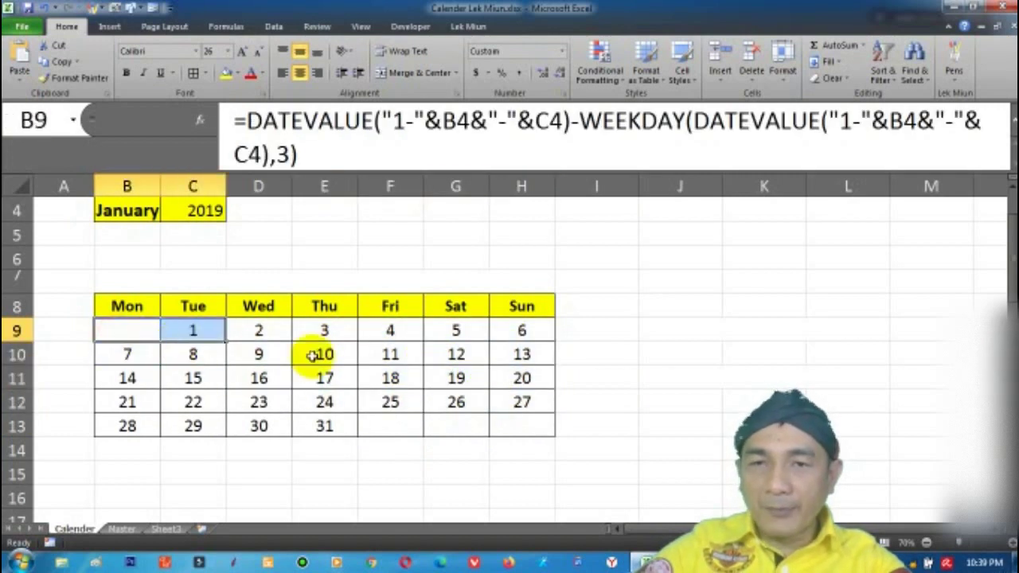
click(674, 379)
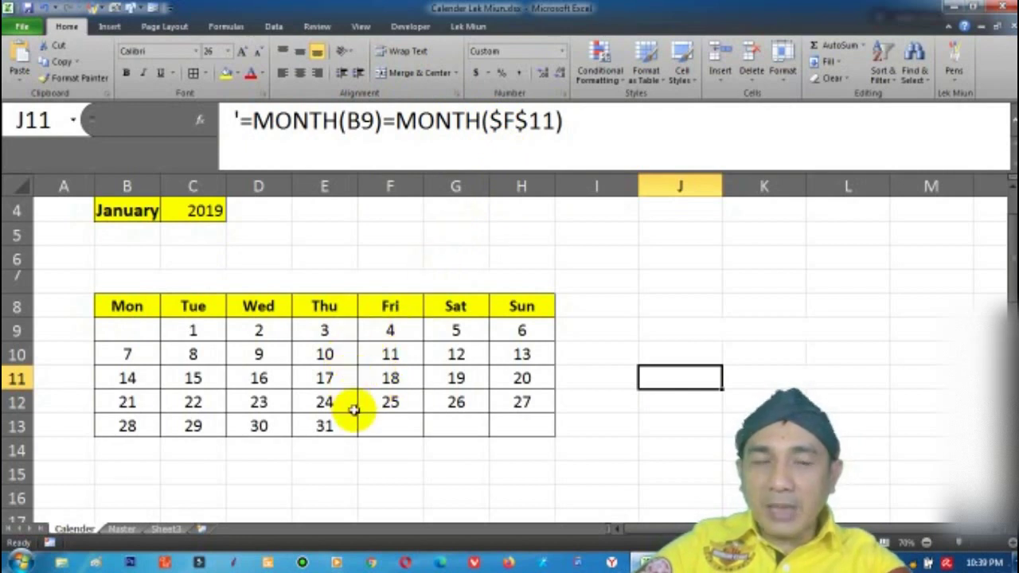
click(664, 360)
click(664, 374)
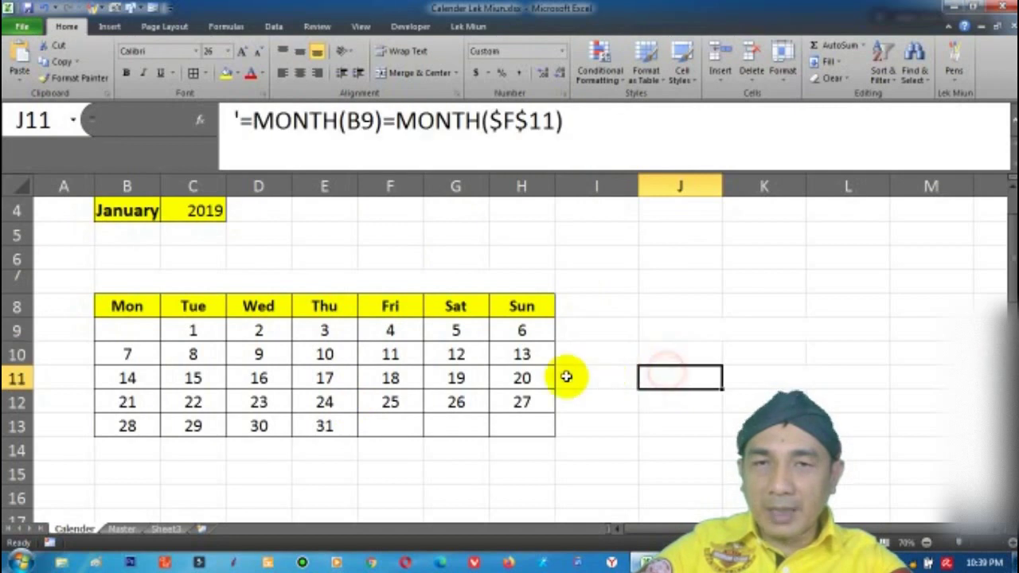
mouse_move(595, 122)
mouse_down()
mouse_move(396, 112)
mouse_move(239, 121)
mouse_up()
key(ctrl+c)
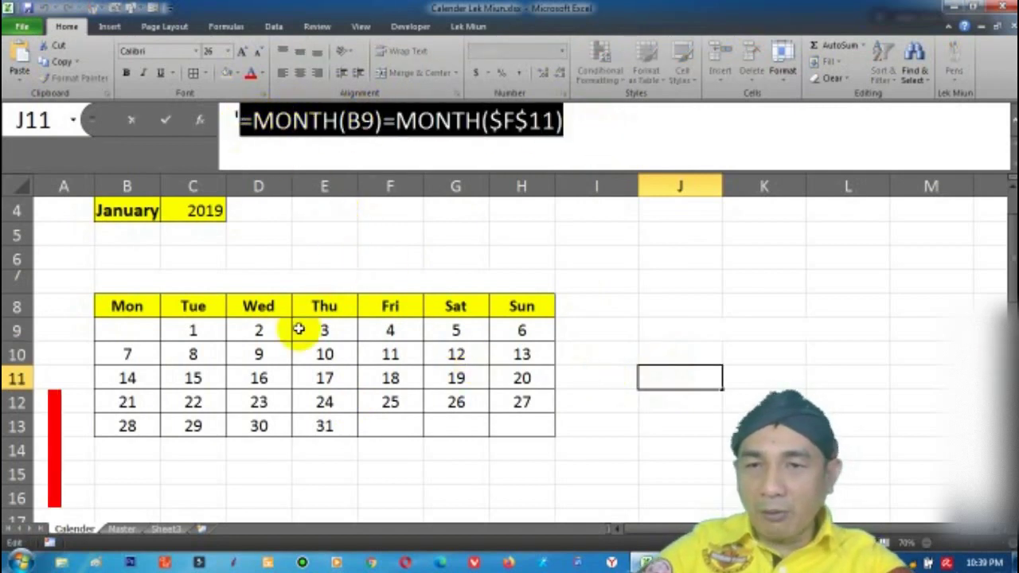
key(Return)
Step: Add a conditional rule =MONTH(B9)=MONTH($F$11) on B9:H13 that fills matching days with grey
click(288, 334)
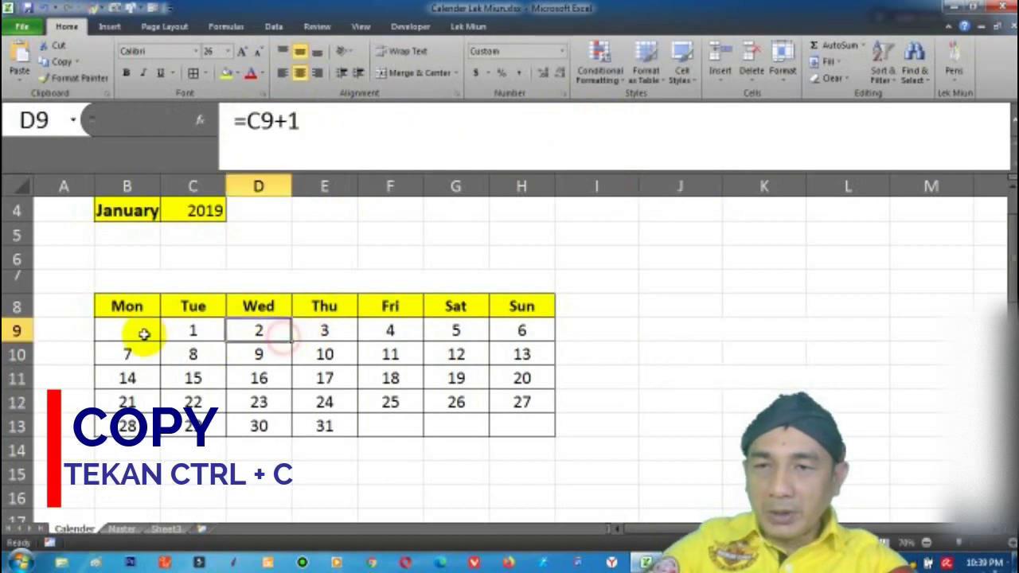
drag(141, 334, 530, 430)
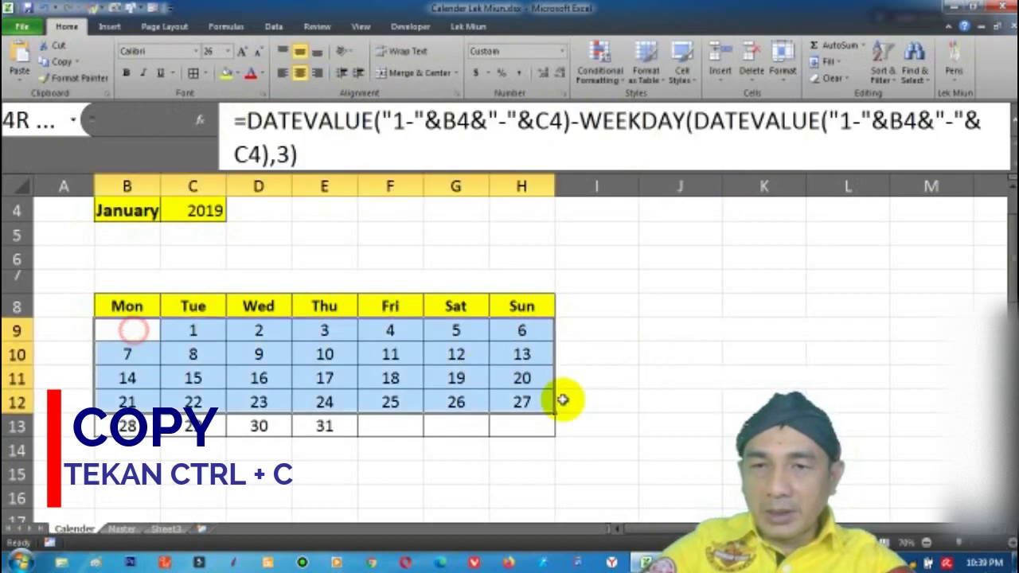
click(595, 52)
click(617, 266)
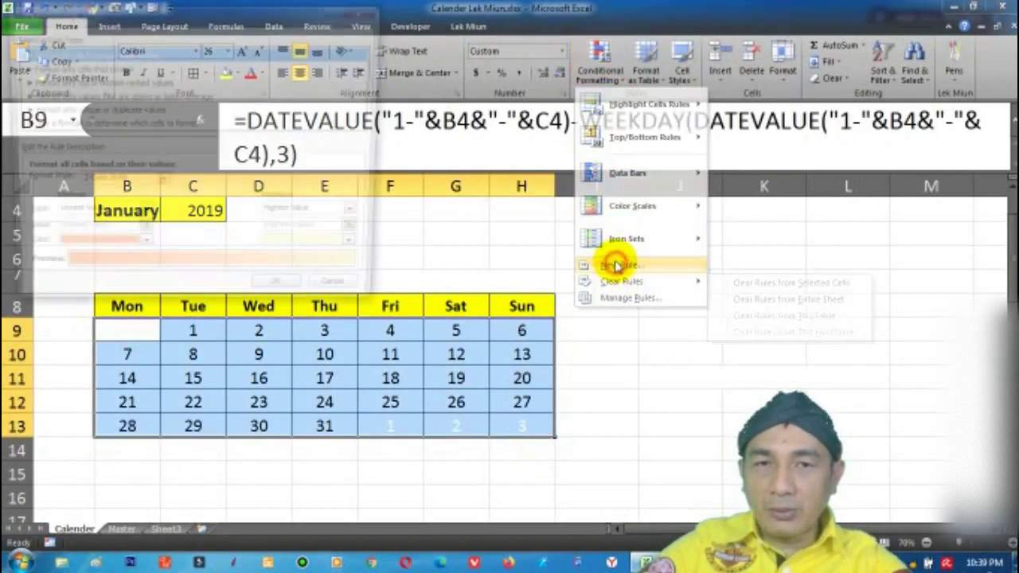
click(102, 125)
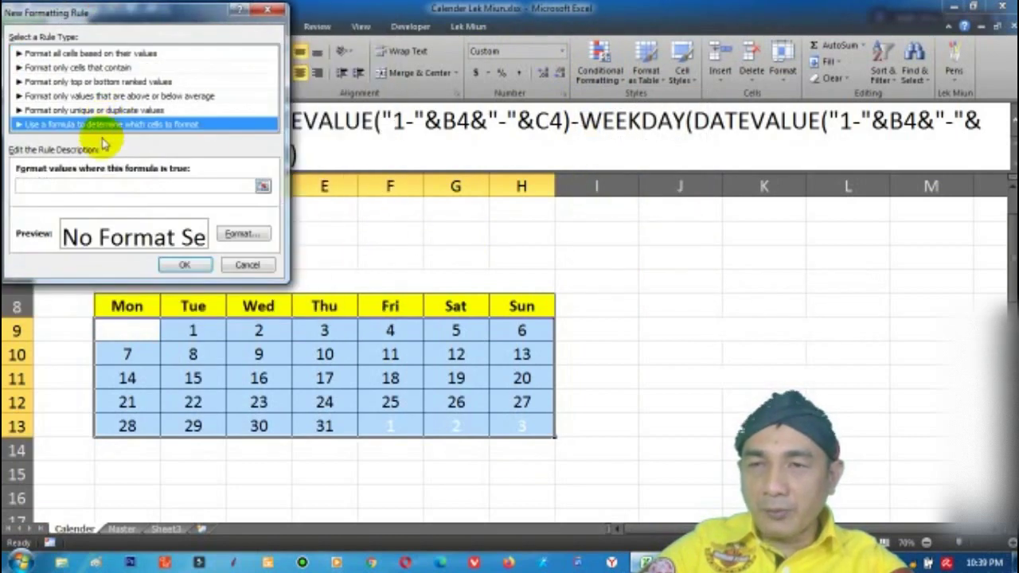
click(86, 187)
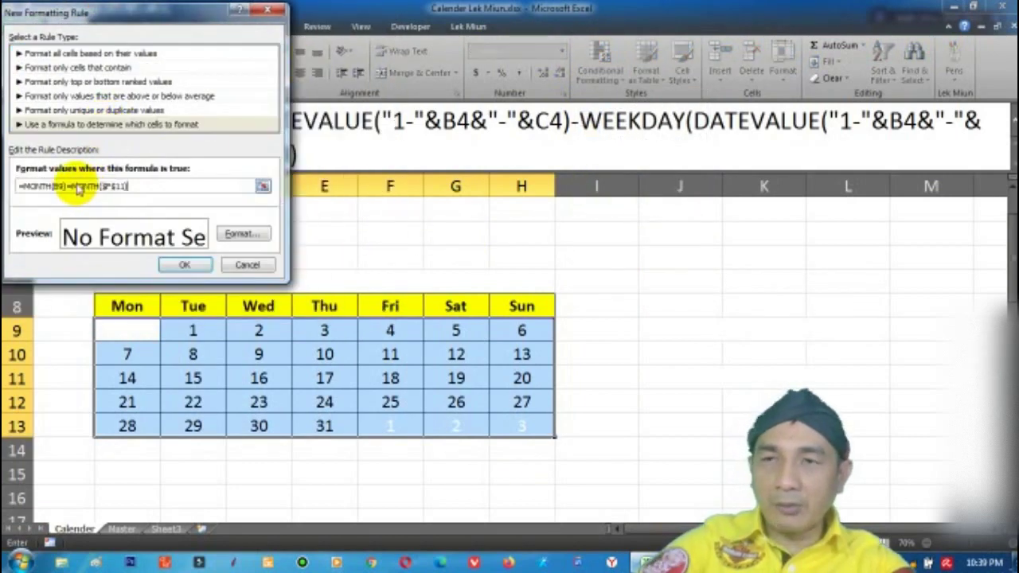
click(231, 236)
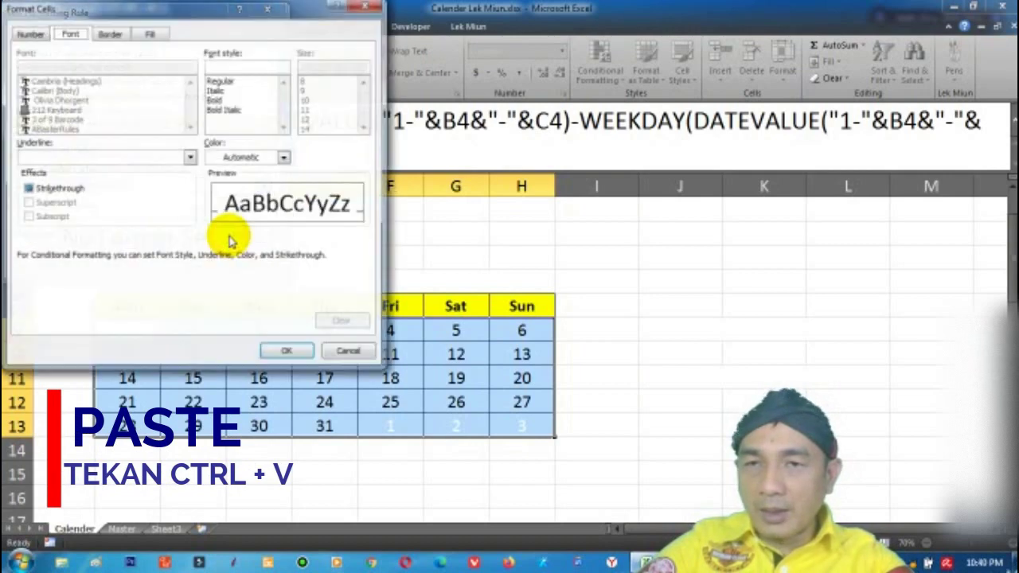
click(149, 35)
click(29, 147)
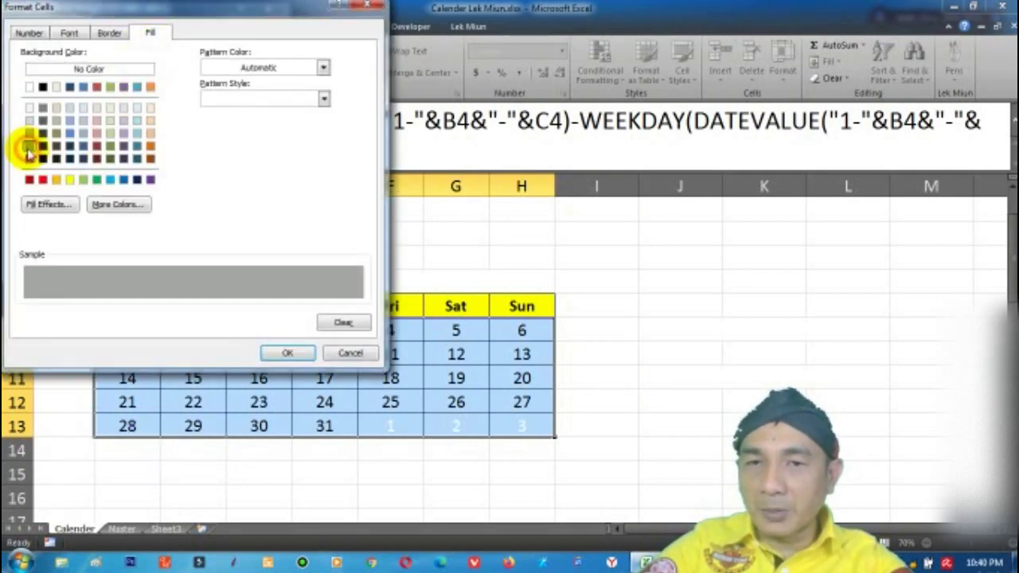
click(288, 353)
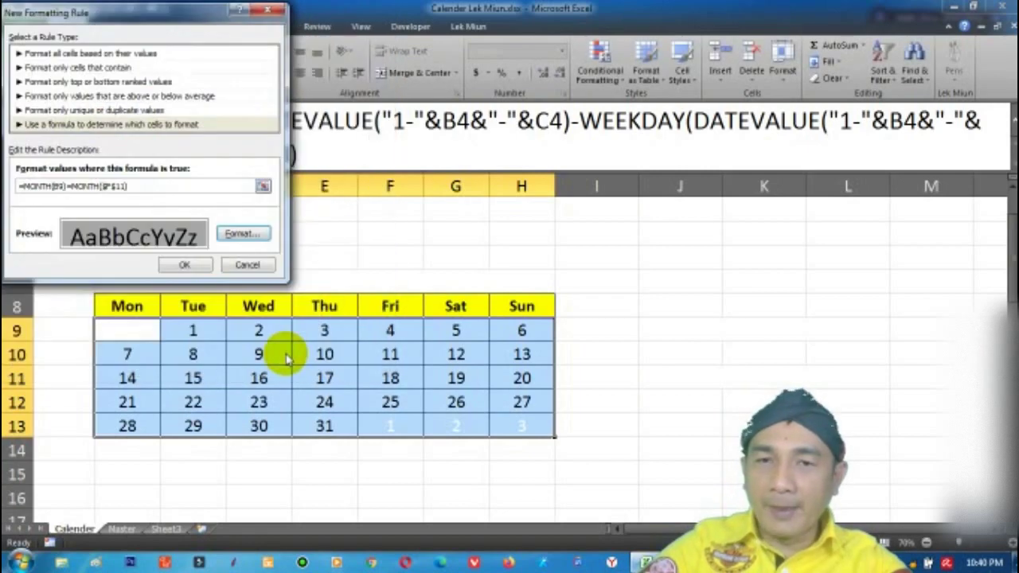
click(186, 266)
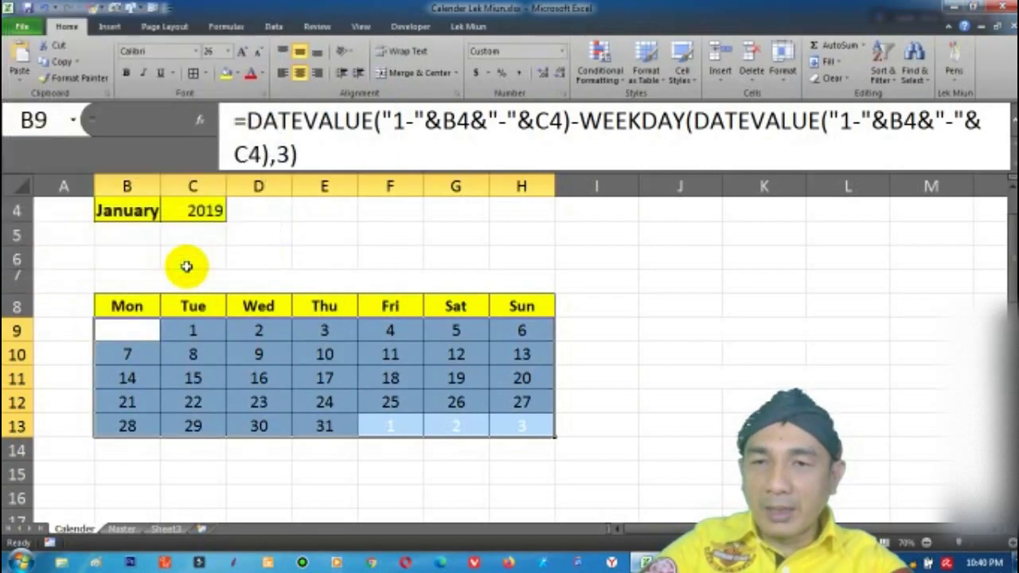
Step: Switch the B4 month dropdown to February, then March, to check the grid updates
click(666, 343)
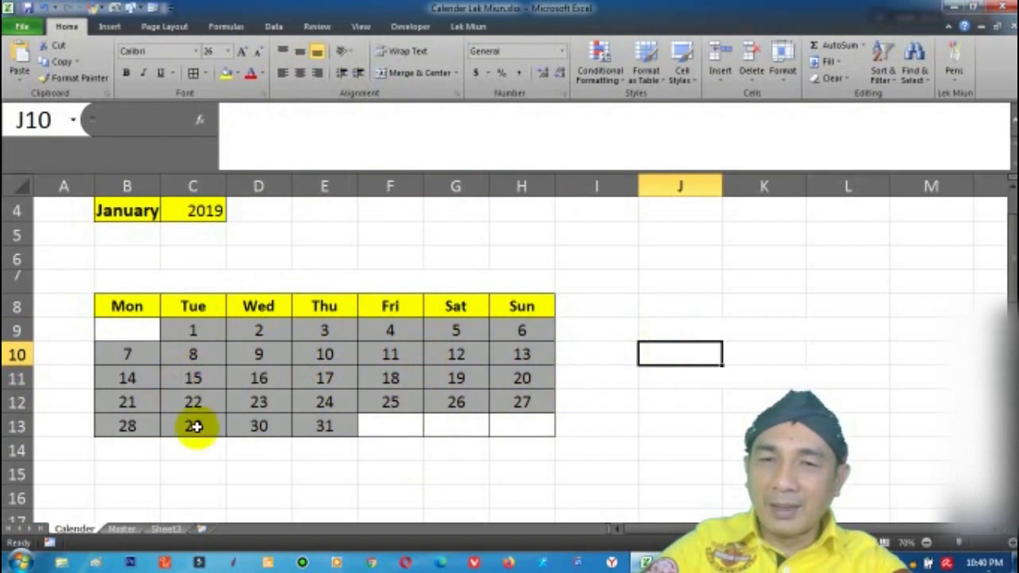
click(127, 212)
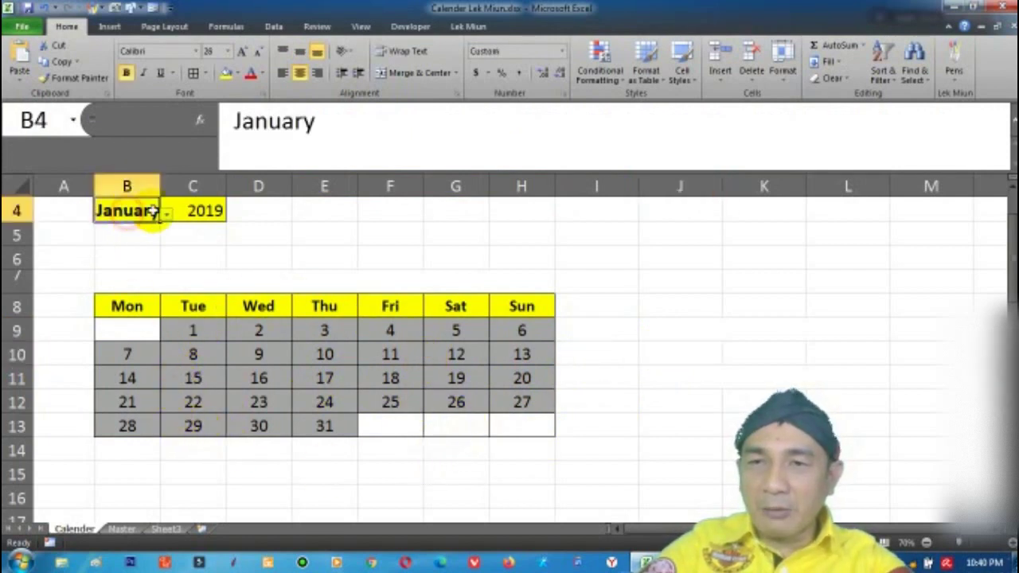
click(167, 217)
click(128, 235)
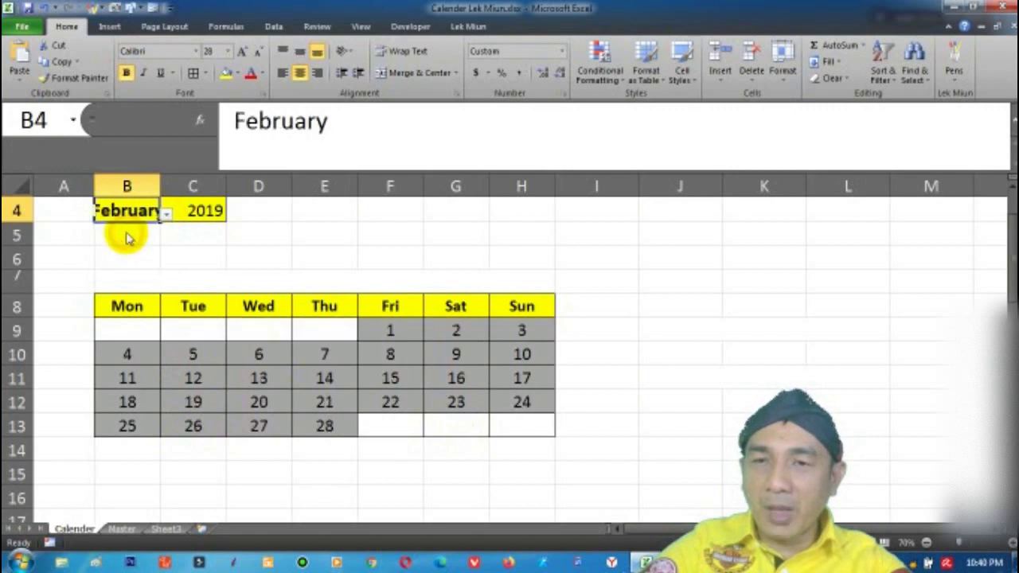
click(167, 216)
click(130, 235)
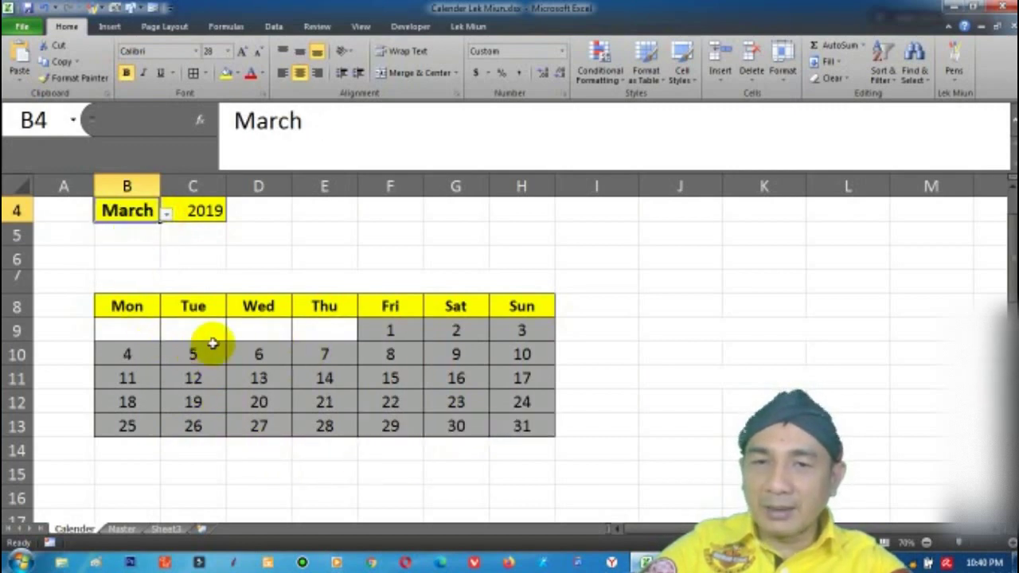
Step: Set the year in C4 to 2021 and the month in B4 back to January
click(202, 210)
click(233, 217)
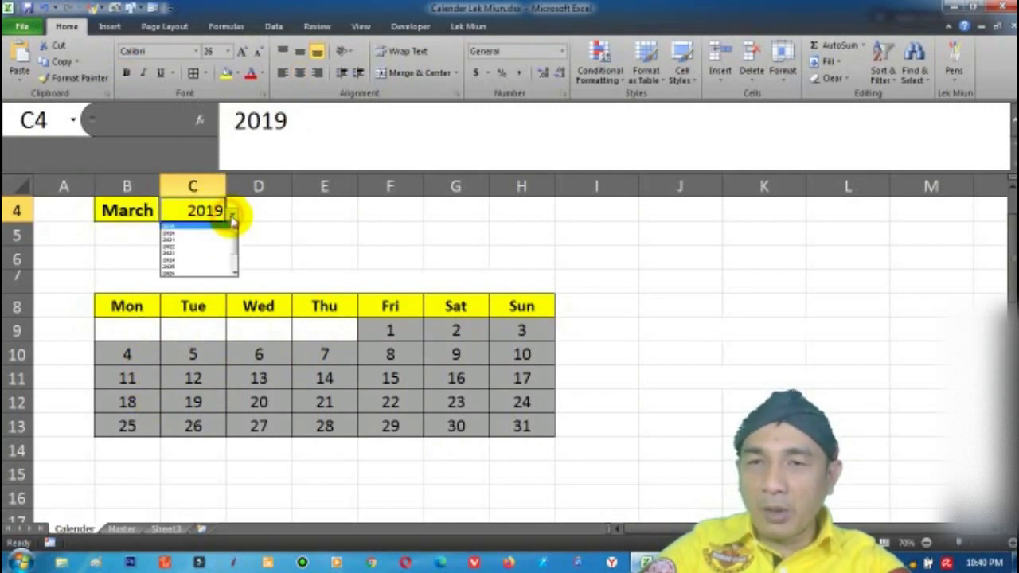
click(198, 240)
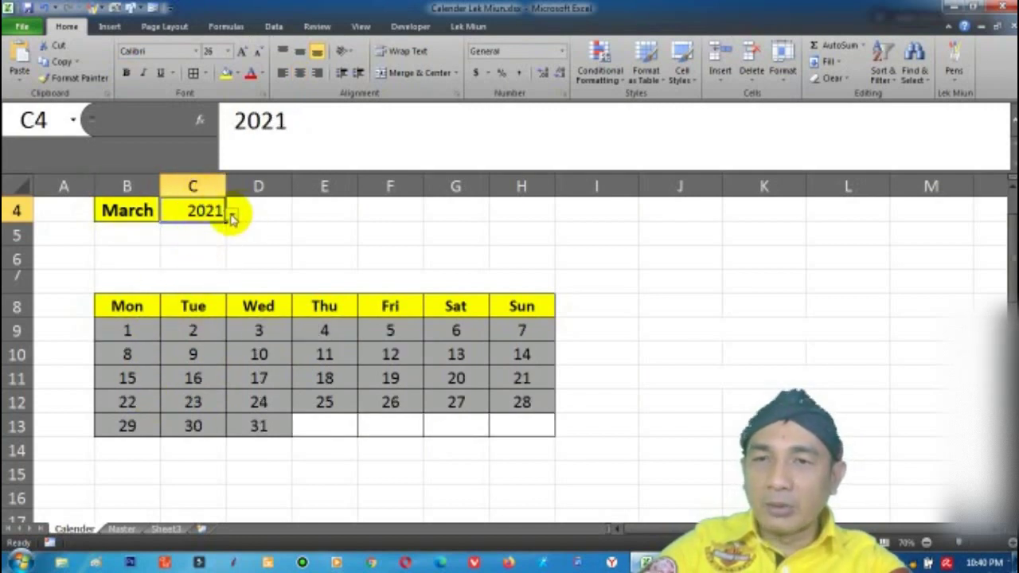
click(156, 212)
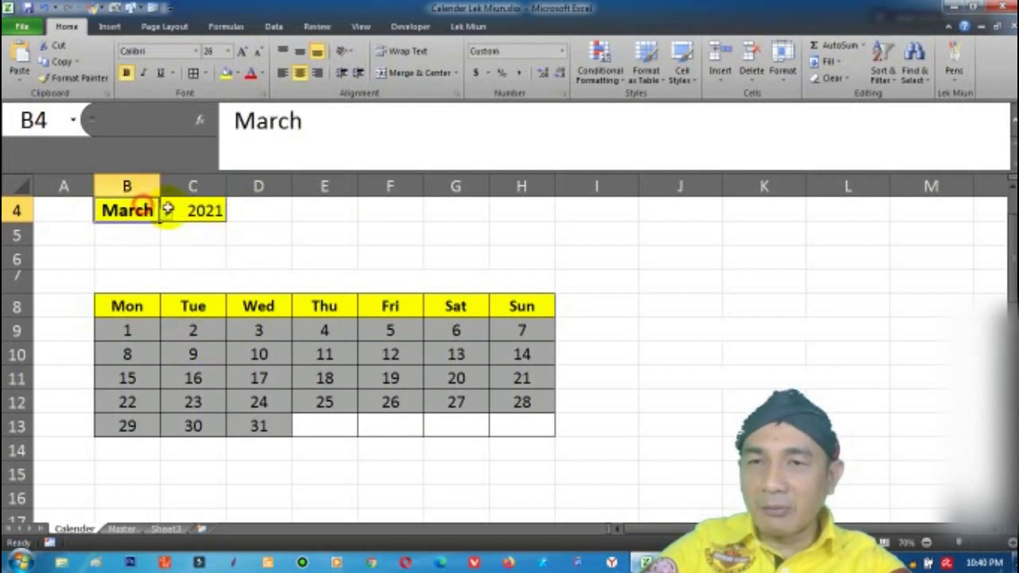
click(166, 214)
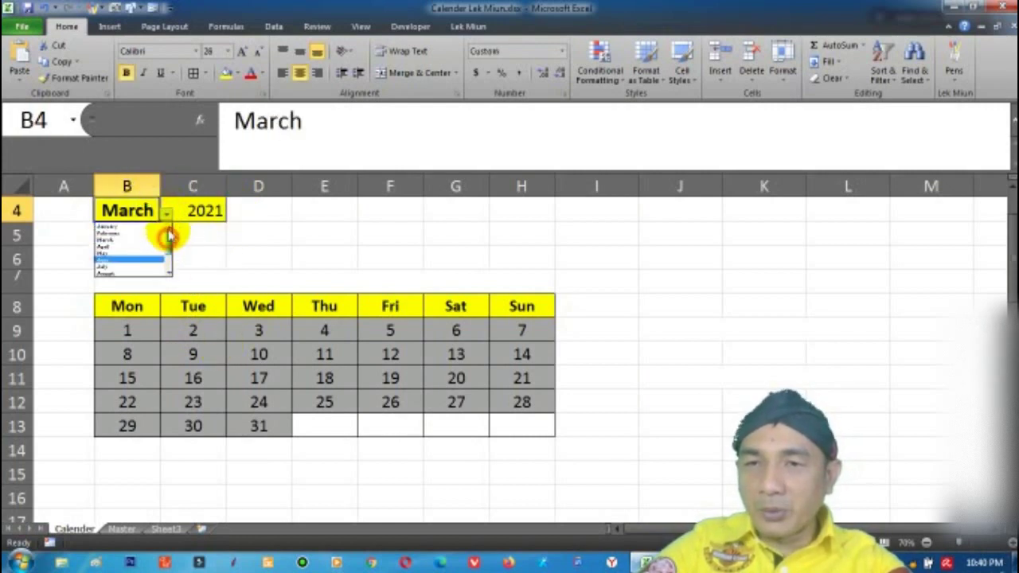
click(130, 230)
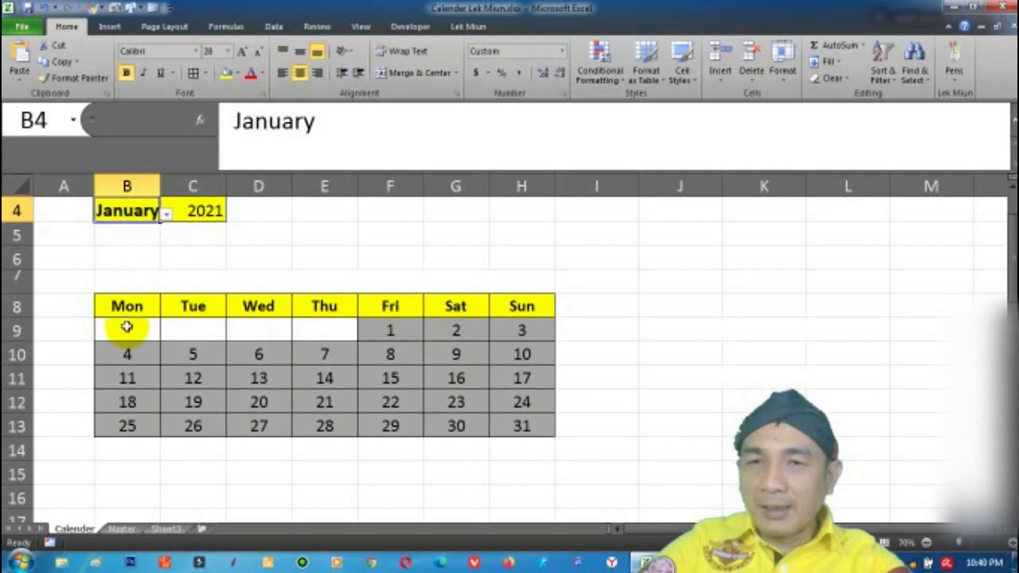
click(132, 282)
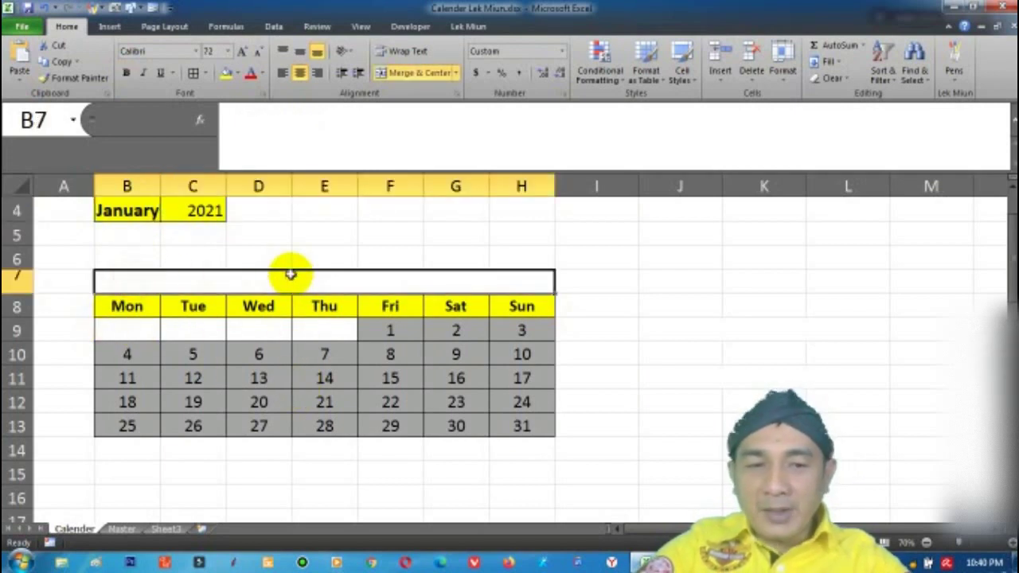
Step: Enter =B4&"-"&C4 in merged B7 to show January-2021, and make row 7 taller
text(=)
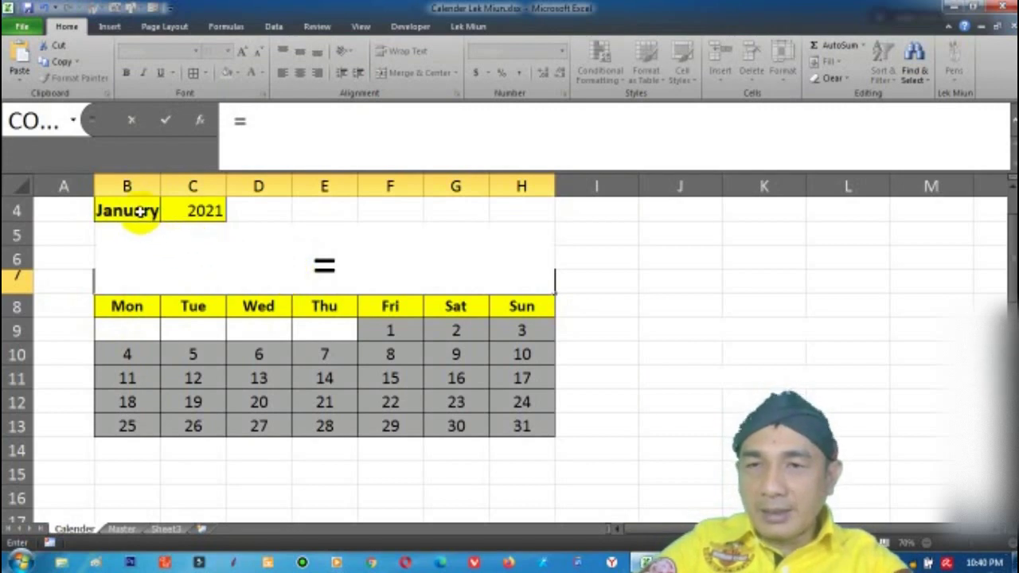
click(137, 211)
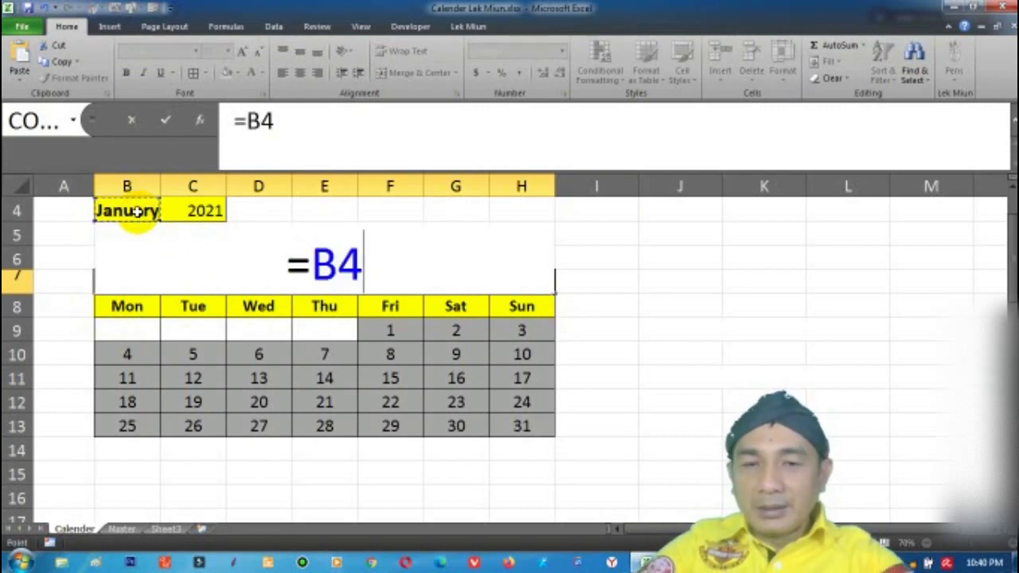
text(&")
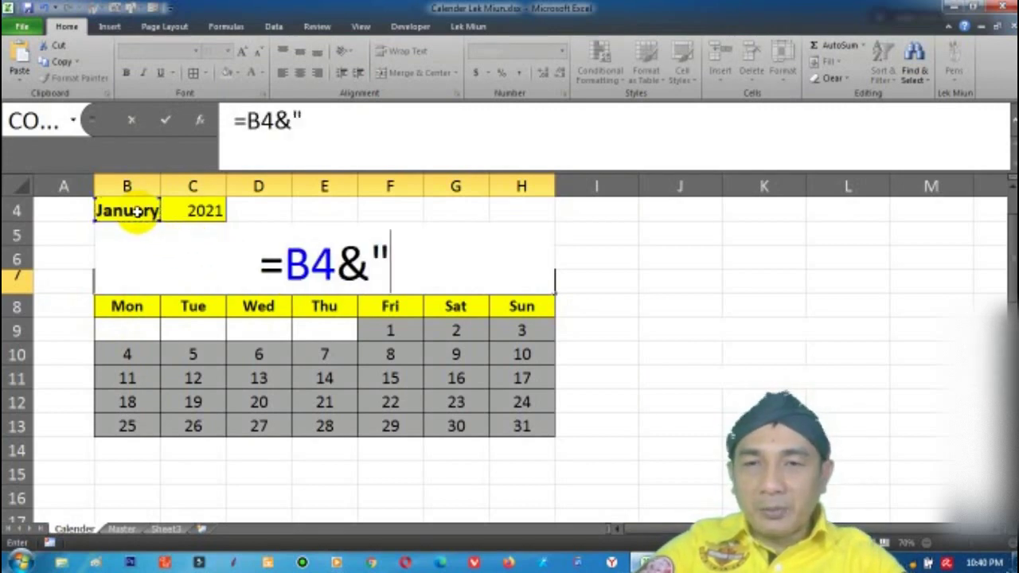
text(-)
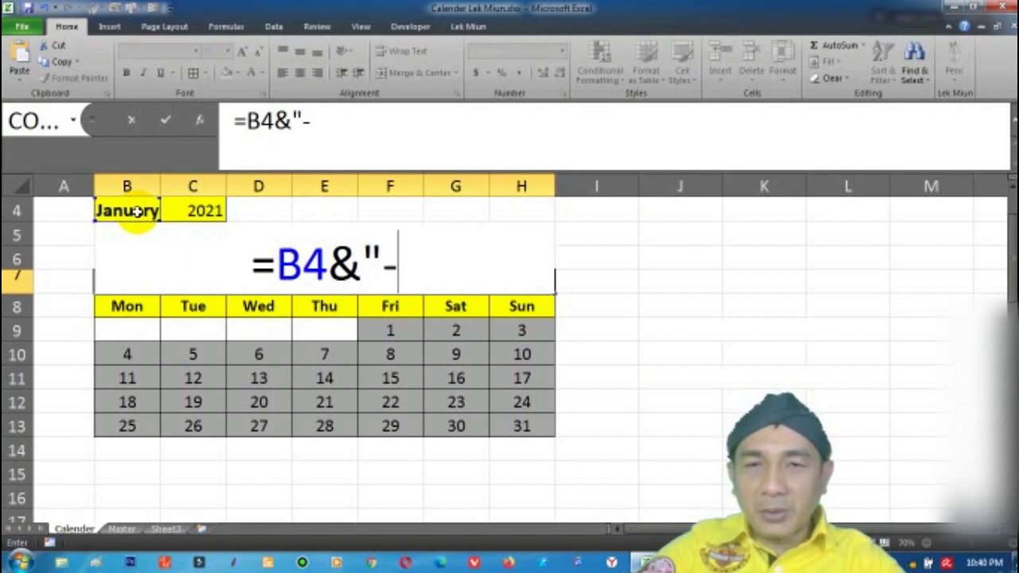
text("&)
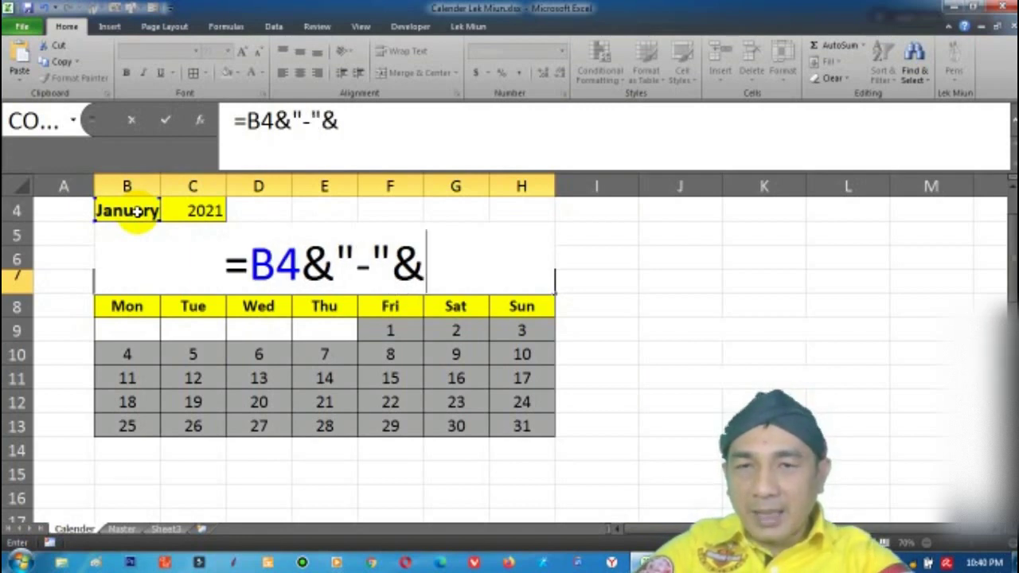
click(182, 210)
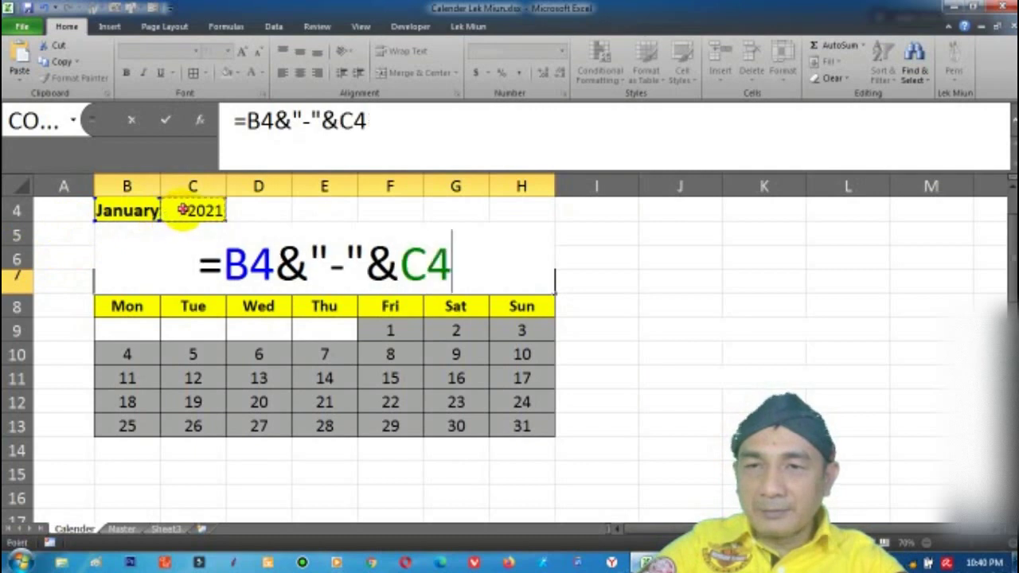
key(Return)
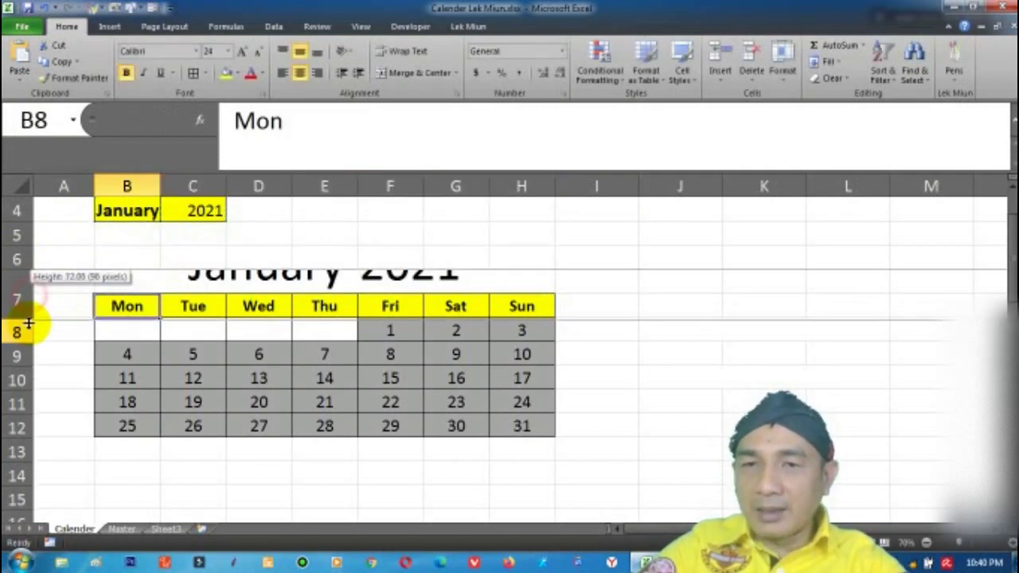
drag(28, 295, 13, 326)
click(278, 299)
Step: Step the B4 month dropdown through February and March to April
click(666, 363)
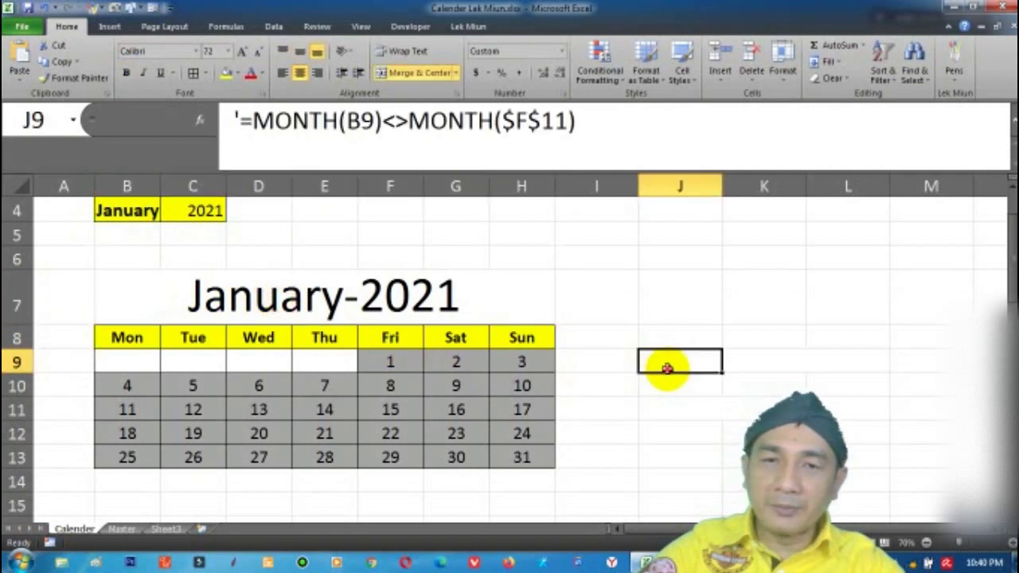
click(131, 211)
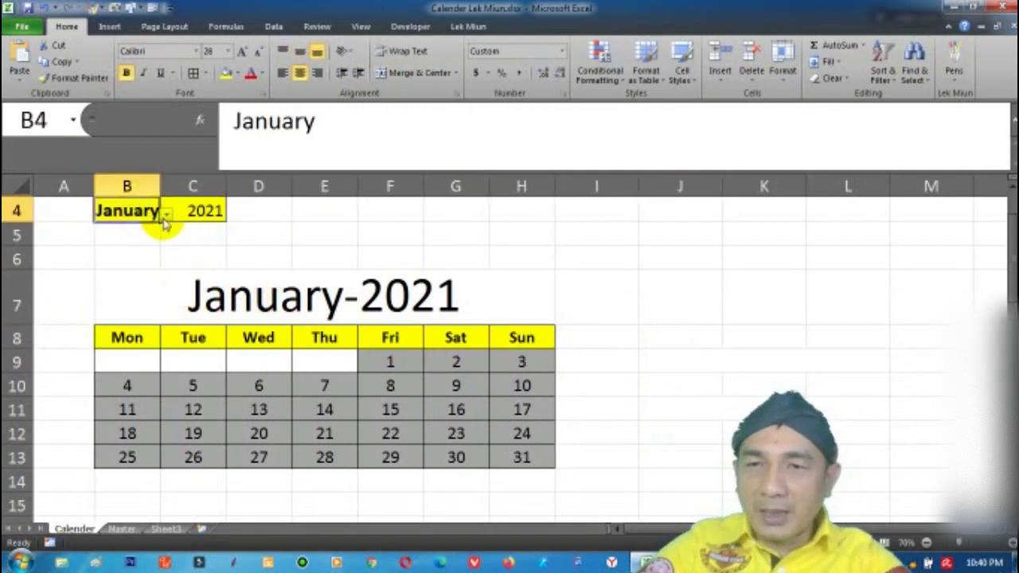
click(141, 234)
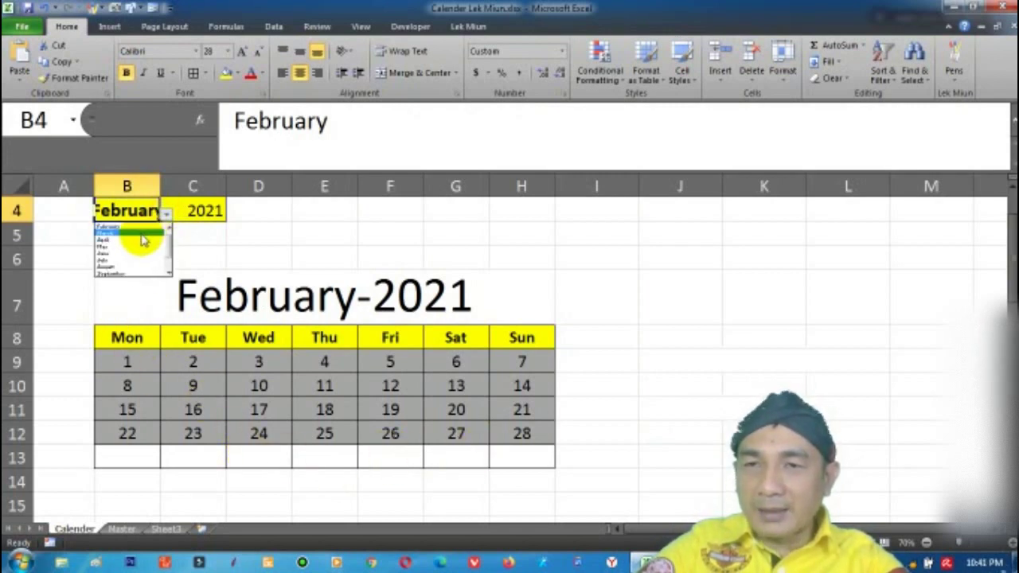
click(138, 237)
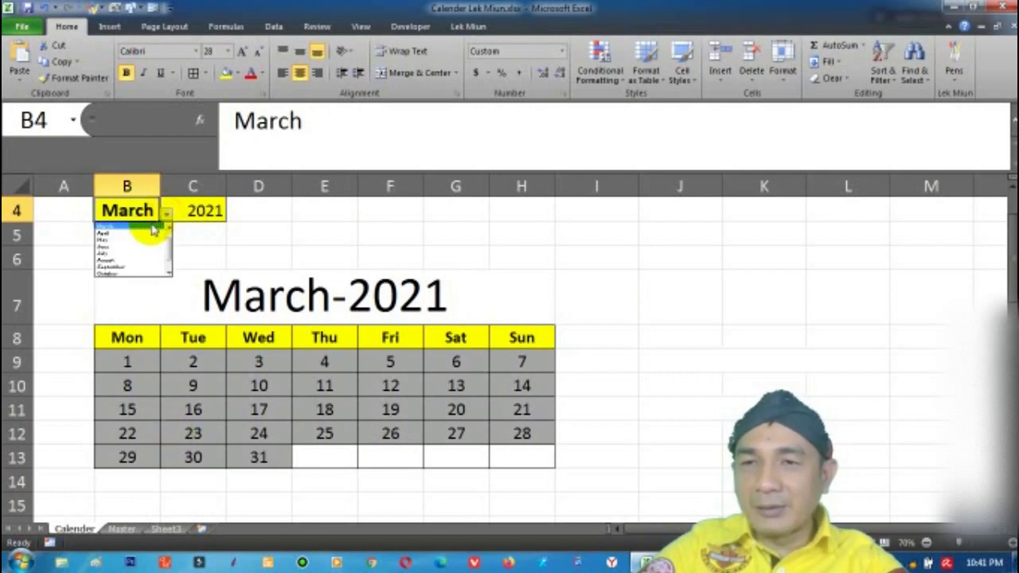
click(144, 235)
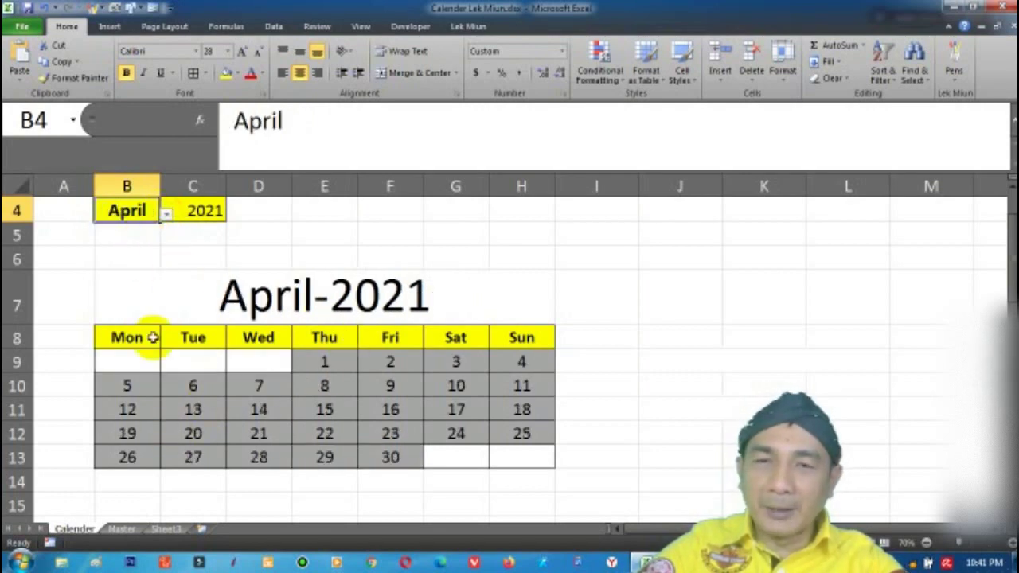